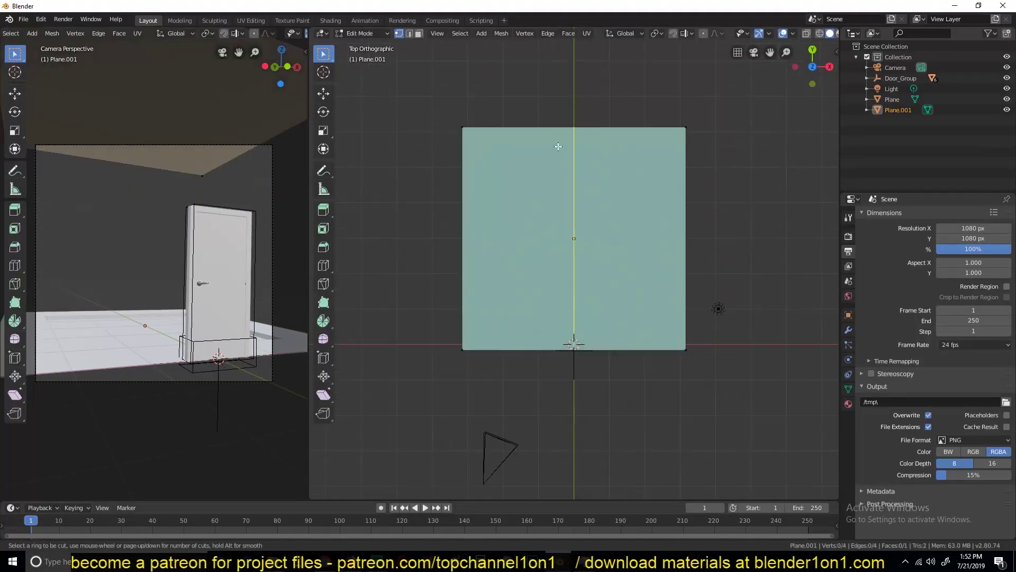
- Add a Solidify modifier to Plane.001 to give it thickness
left_click(784, 365)
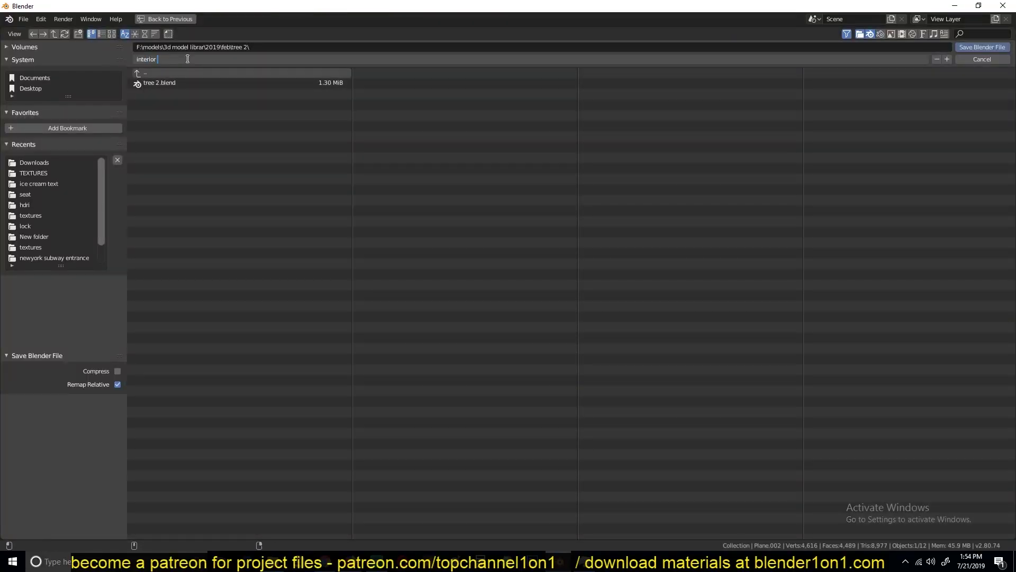
- Save the scene as interior garden.blend and increase the ceiling slat count
left_click(981, 49)
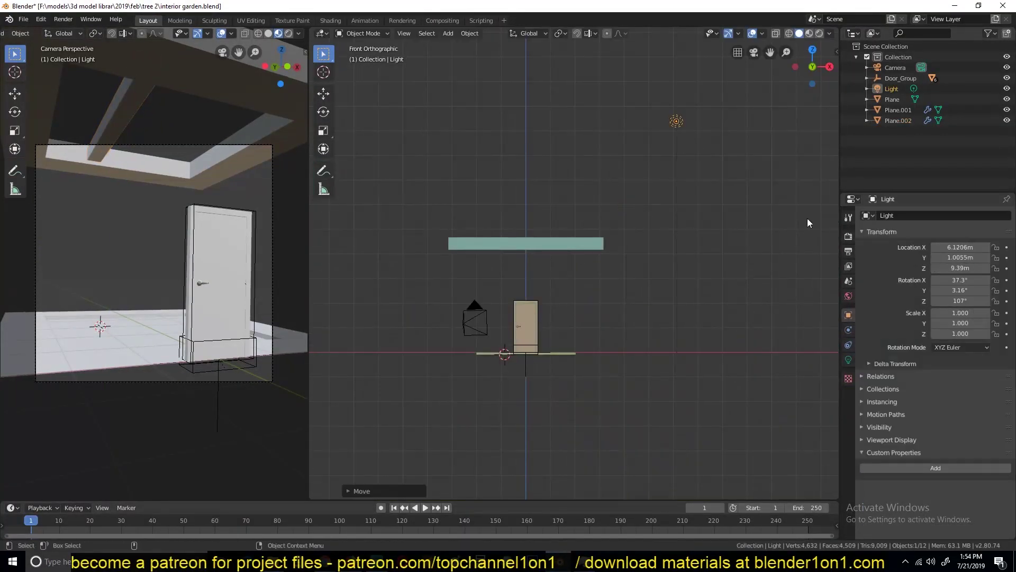
left_click(961, 313)
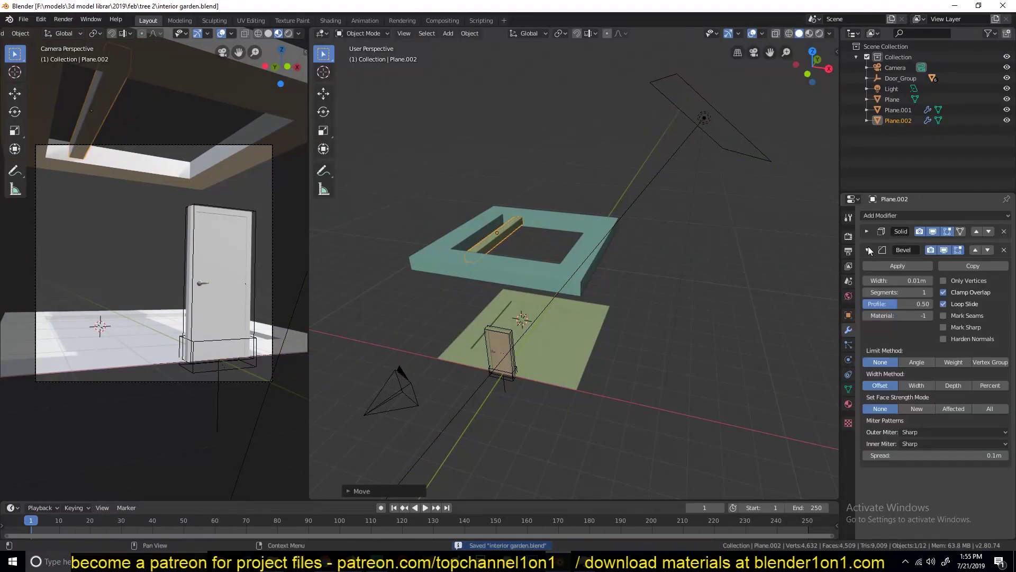
key("KP_7")
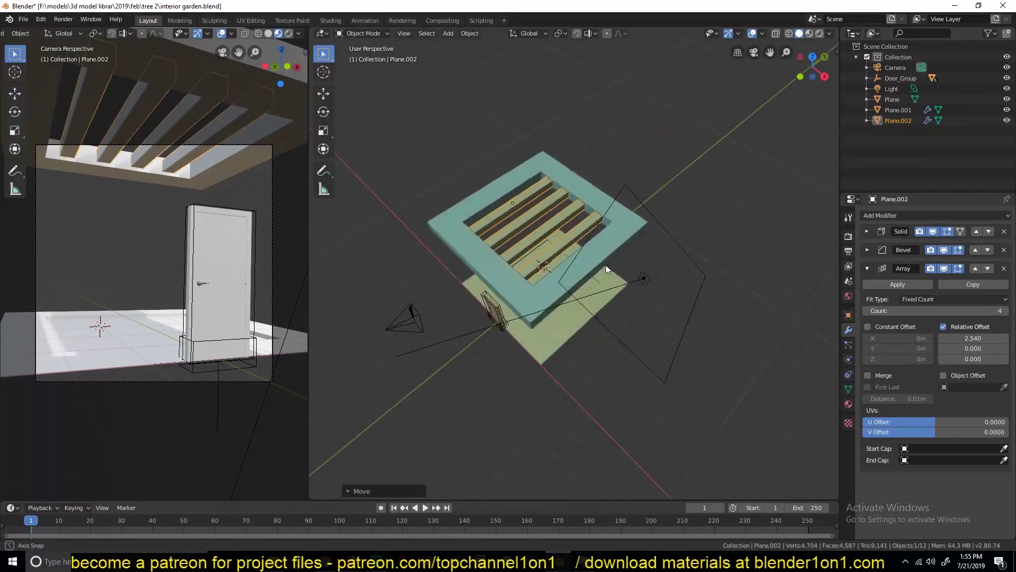
key("g")
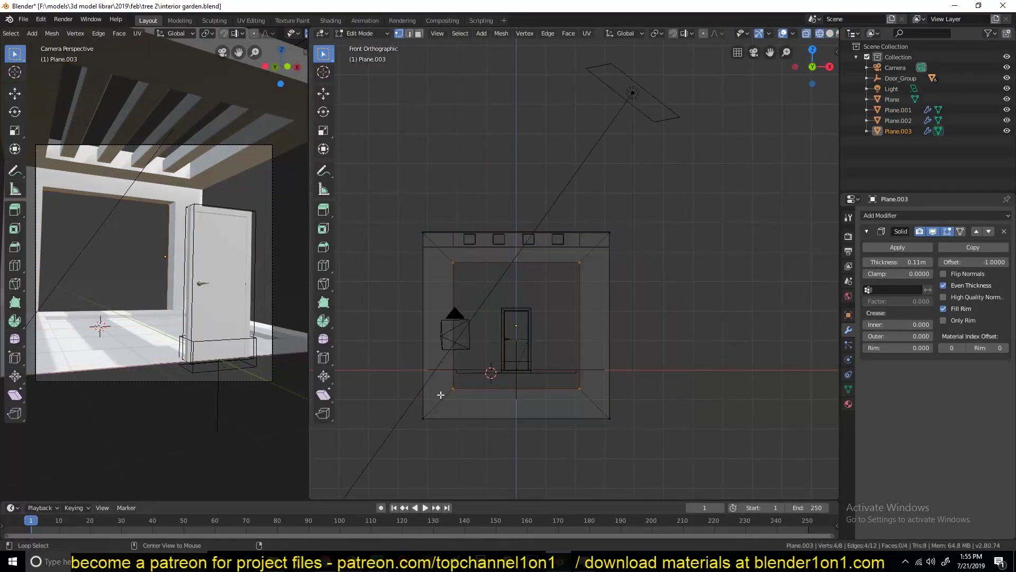
- Move the wall's bottom face vertically and reposition the light
left_click(441, 395)
key("g")
key("z")
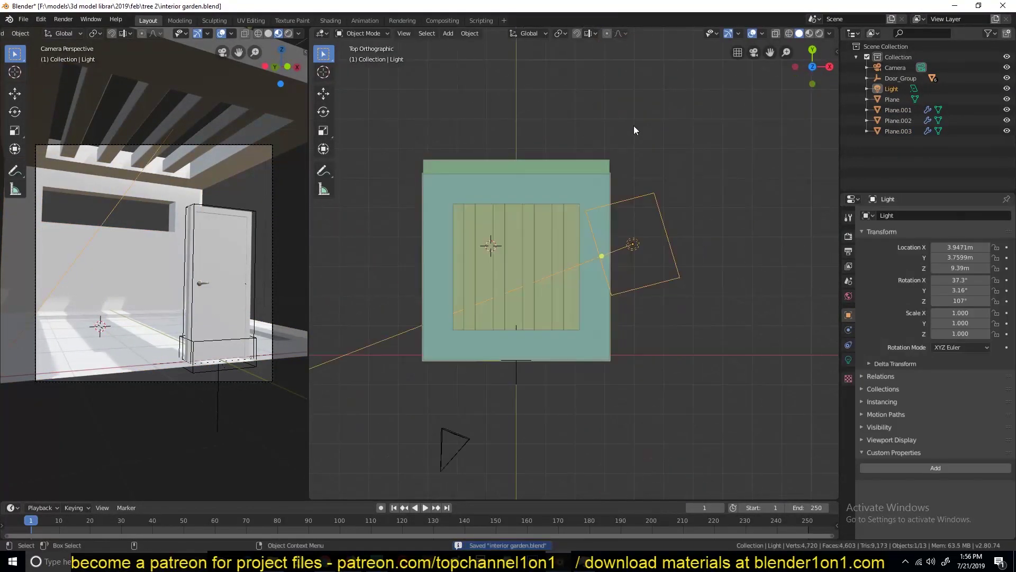
key("g")
- Set the wall's origin to the 3D cursor, duplicate it rotated 90°, and save
left_click(586, 212)
right_click(545, 185)
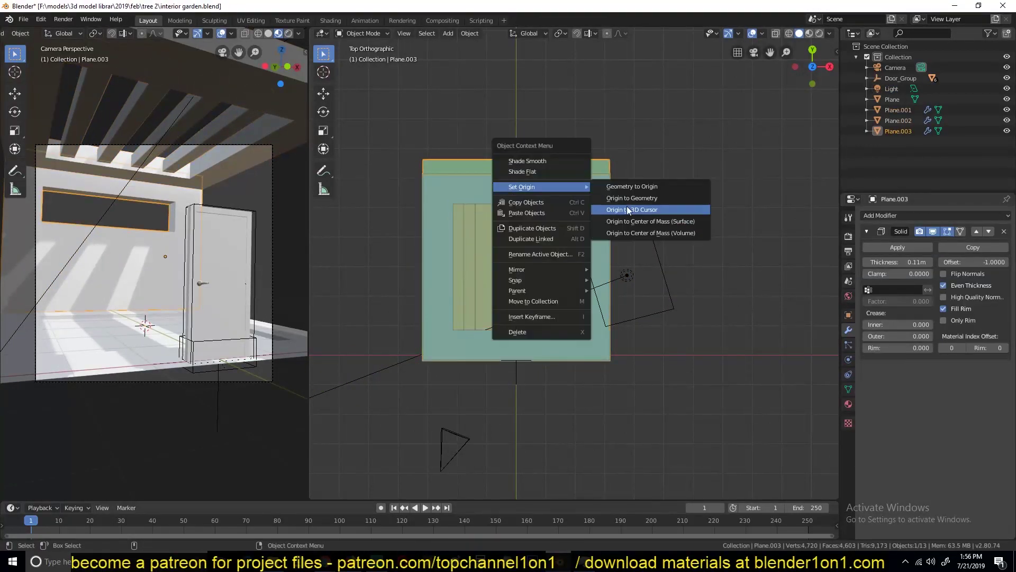
left_click(627, 206)
key("shift+d")
type("r90")
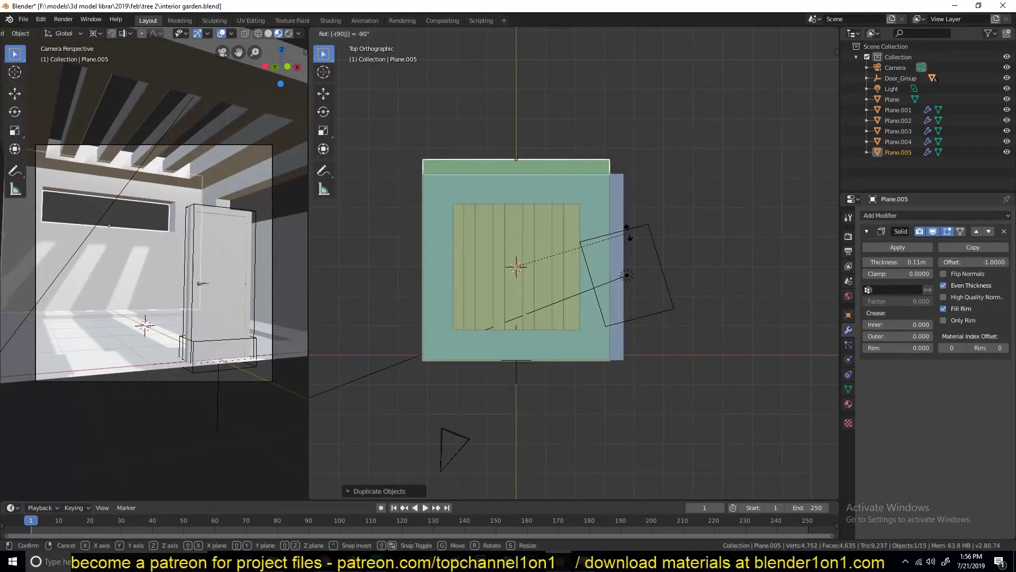
left_click(627, 231)
middle_click_drag(550, 244, 568, 275, "shift")
left_click(567, 276)
key("ctrl+s")
- Add an enlarged cylinder at the ceiling, then hide it
key("shift+a")
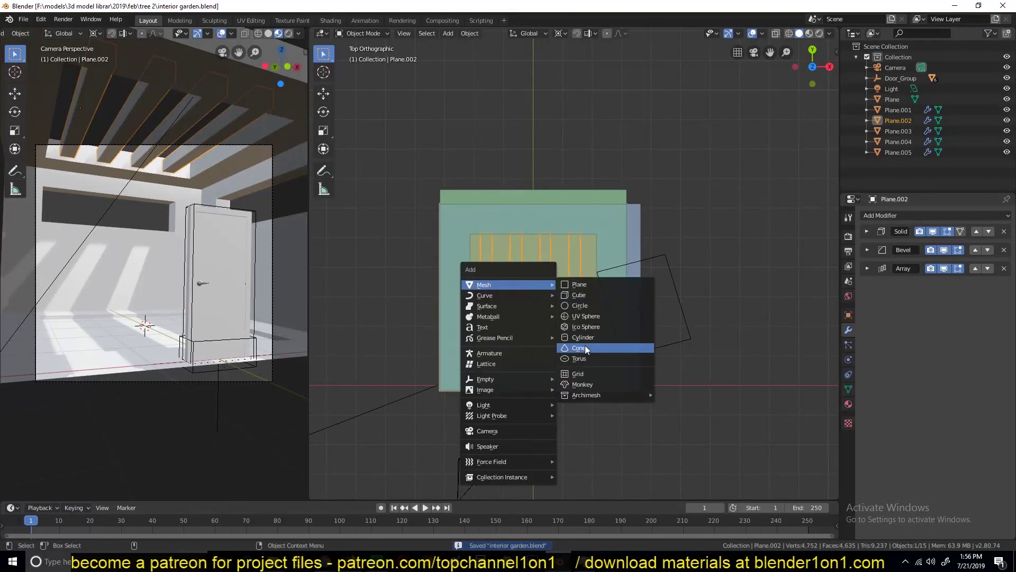
left_click(583, 337)
key("s")
left_click(643, 306)
middle_click_drag(643, 307, 695, 297)
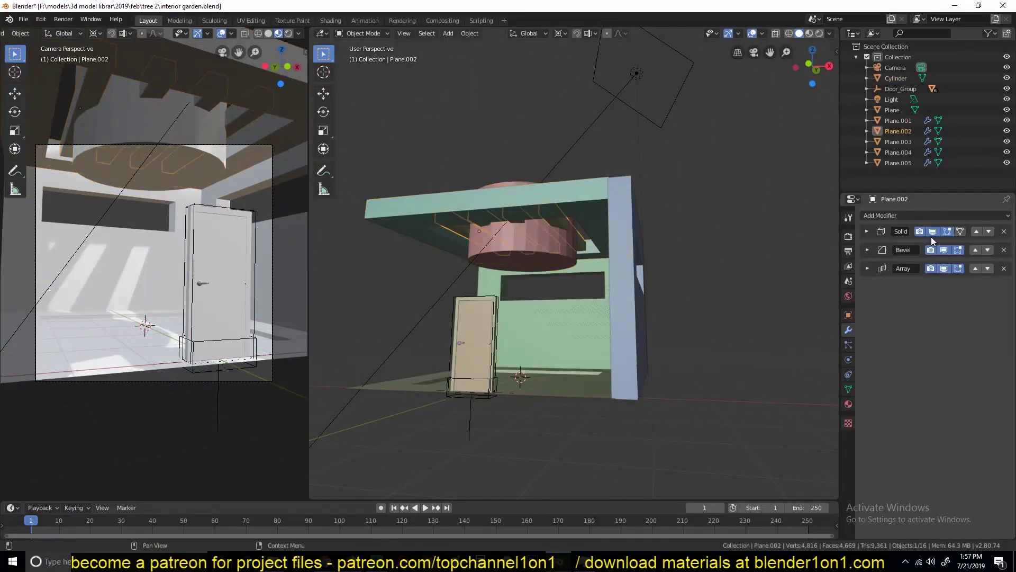
left_click(567, 269)
middle_click_drag(566, 269, 551, 233)
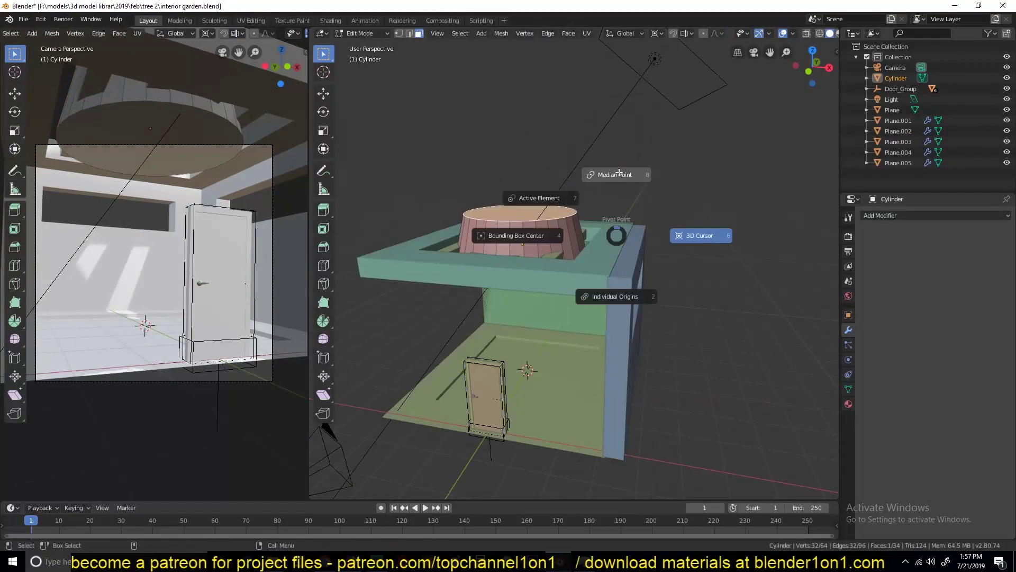
left_click(867, 78)
left_click(988, 33)
left_click(943, 69)
- Inspect the walls from several angles and select the area light
left_click(996, 78)
middle_click_drag(636, 265, 481, 269)
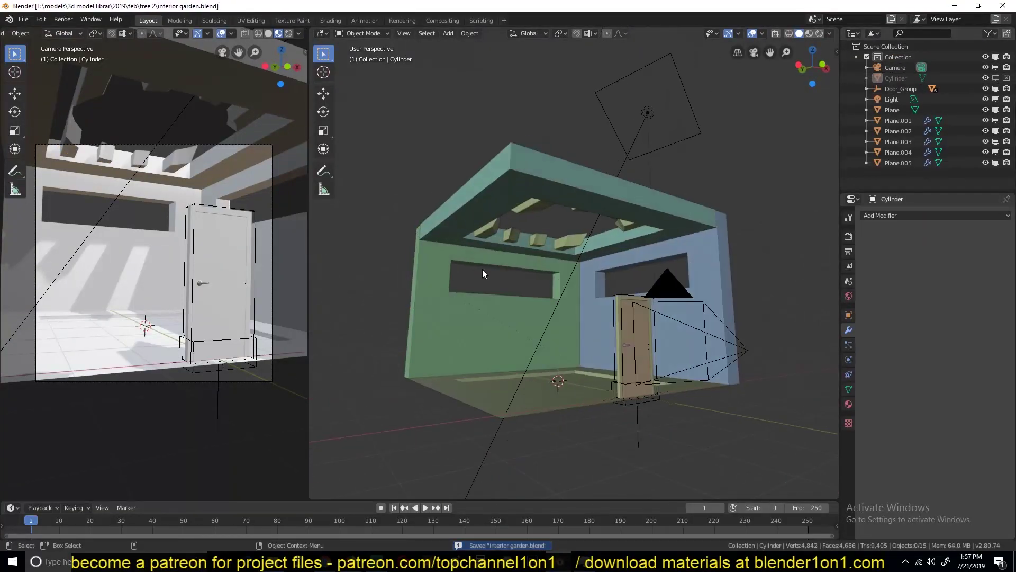
left_click(450, 318)
right_click(509, 302)
key("grave")
middle_click_drag(706, 323, 635, 238)
left_click(892, 99)
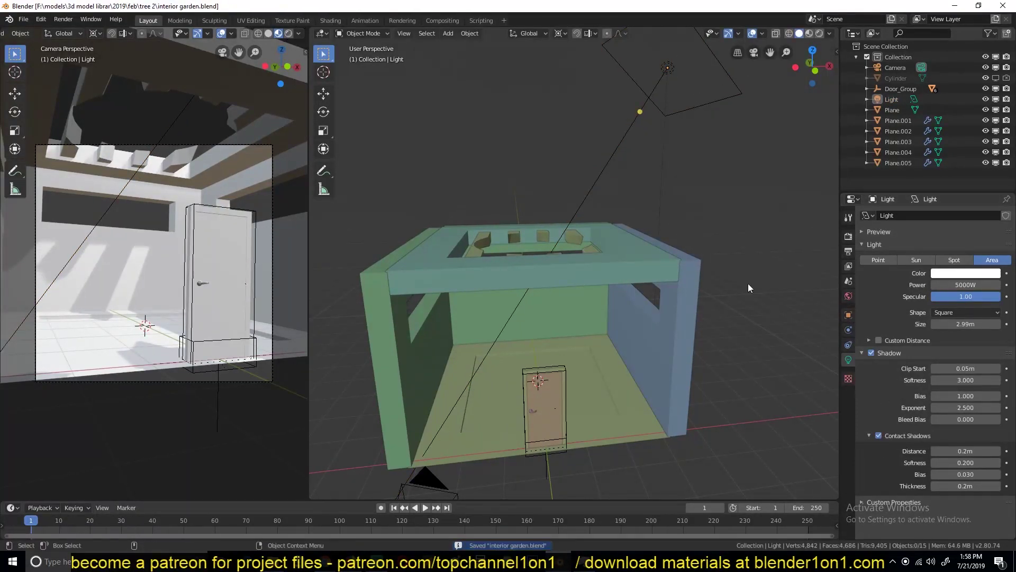
- Keep the cylinder hidden and tint the light peach
key("alt+h")
key("Escape")
key("h")
left_click(892, 99)
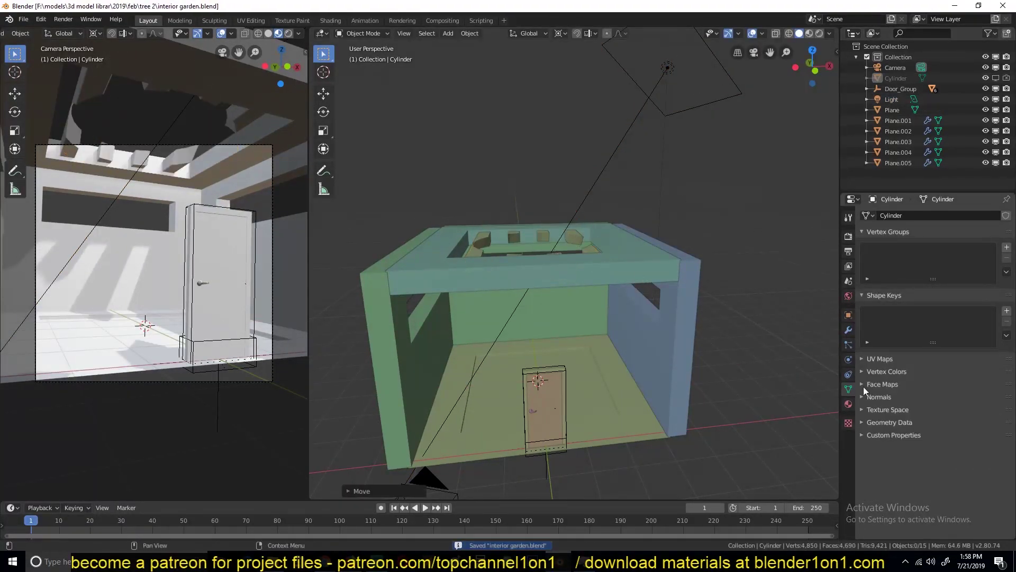
left_click(966, 274)
- Extend the floor plane outward in Edit Mode
key("KP_7")
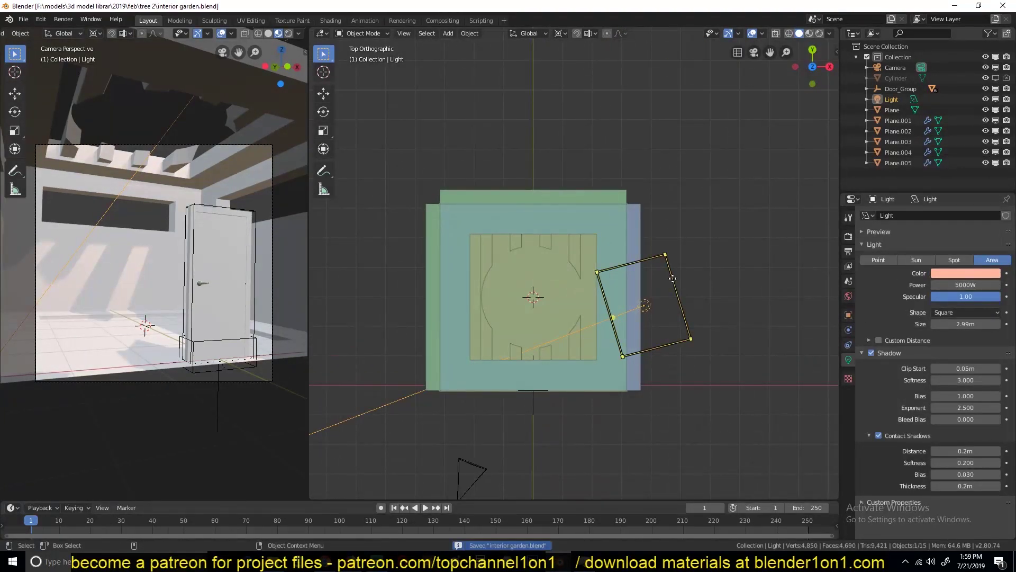
left_click(611, 334)
key("Tab")
key("Tab")
key("alt+d")
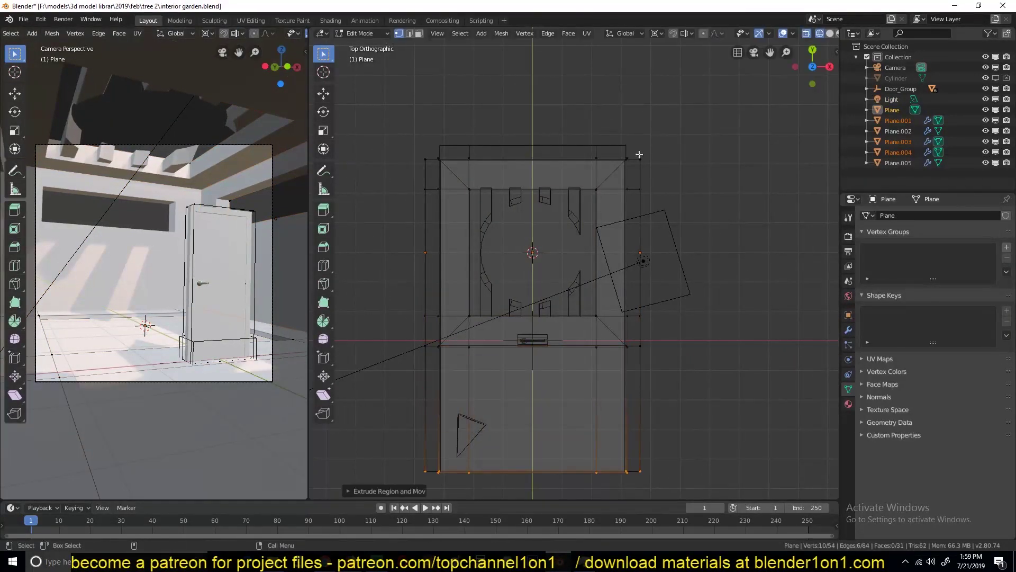
left_click(635, 373)
scroll(635, 373, "down", 2)
- Add an irradiance volume light probe and scale it up
key("shift+a")
left_click(620, 356)
key("s")
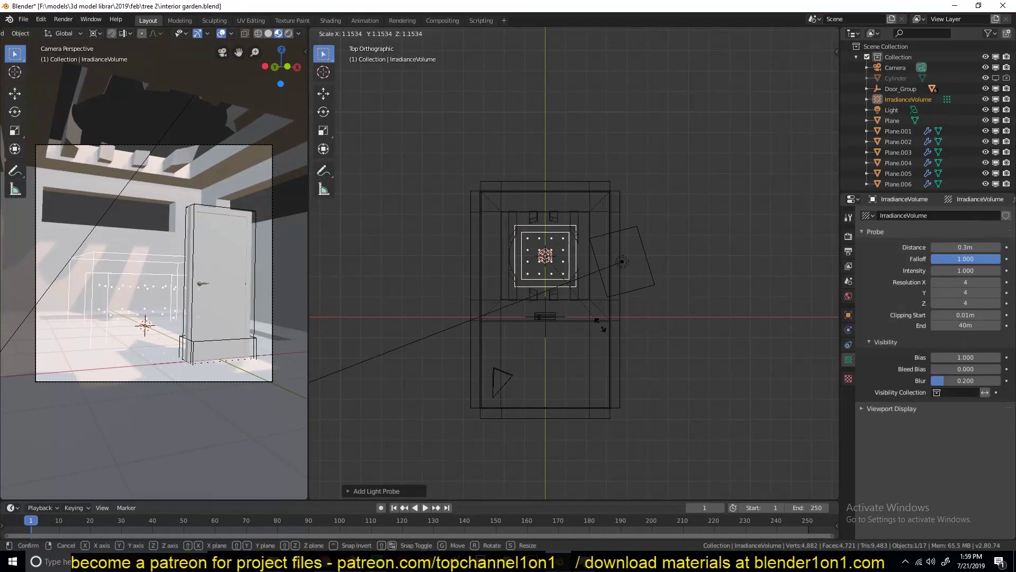
left_click(671, 363)
key("KP_1")
- Raise the irradiance volume into the room, fit its height and depth, and save
key("g")
key("z")
left_click(609, 350)
key("s")
key("z")
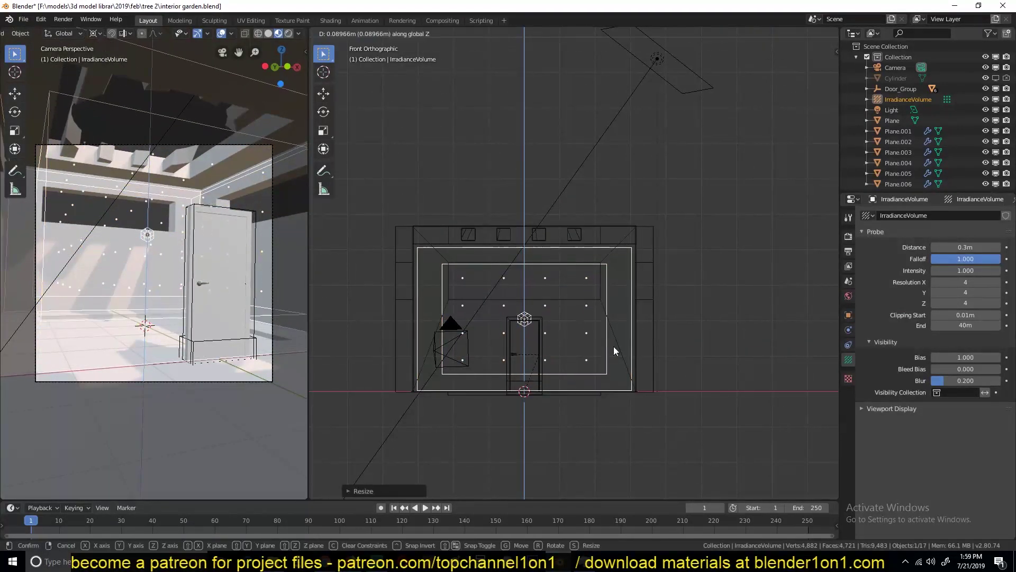
key("KP_7")
key("y")
left_click(596, 412)
key("ctrl+s")
- Turn on screen space reflections in the render settings
left_click(849, 236)
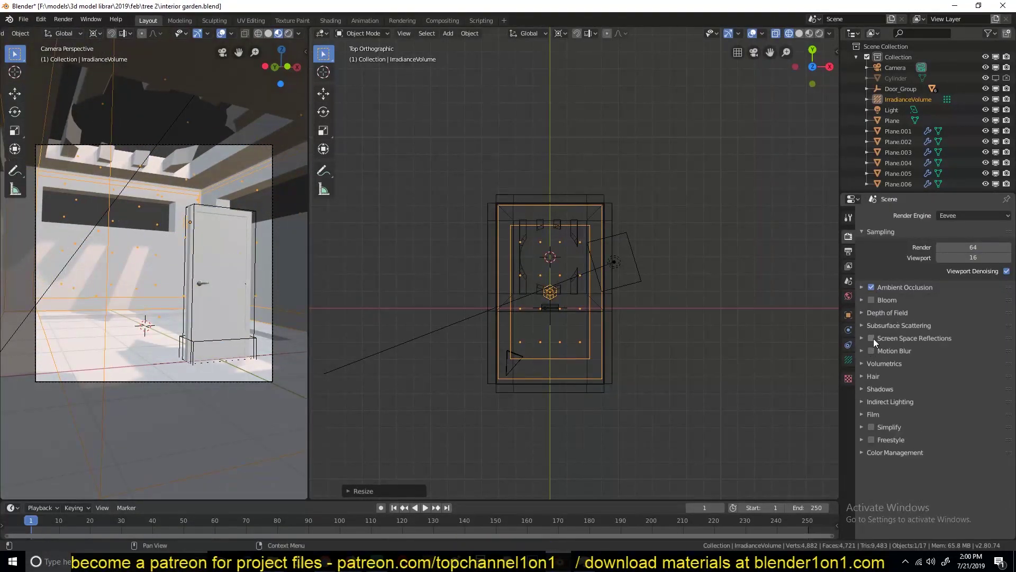
left_click(889, 401)
right_click(545, 326, "shift")
key("shift+a")
key("Escape")
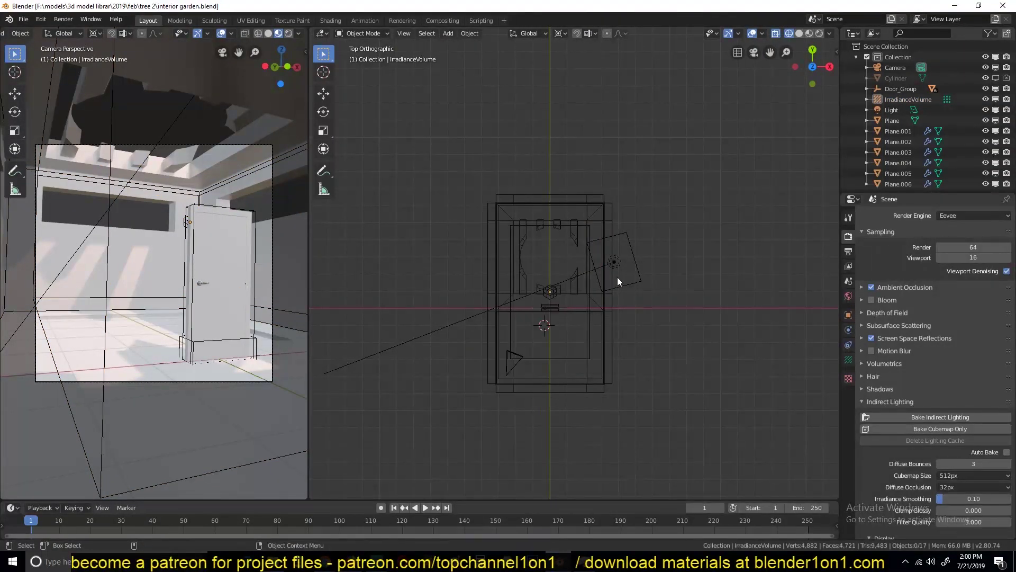
left_click(285, 33)
- Raise the light's shadow softness in its settings and save
left_click(633, 267)
left_click(848, 359)
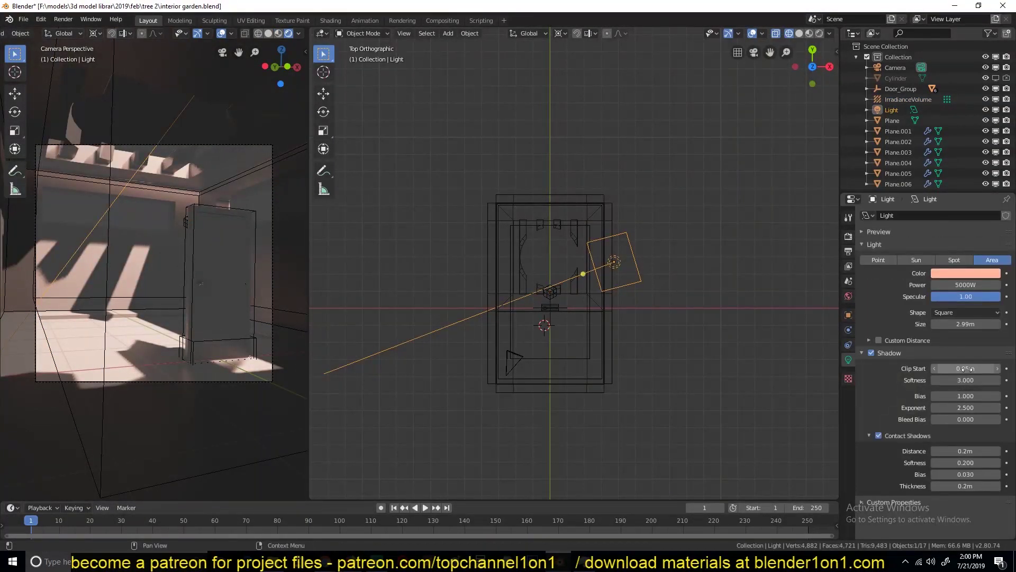
left_click(615, 322)
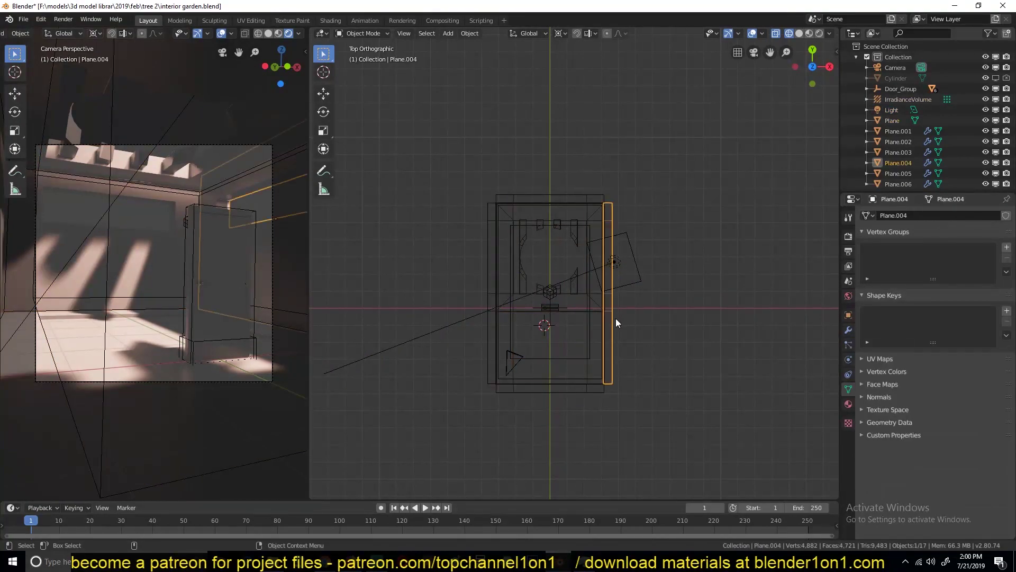
scroll(629, 310, "up", 2)
key("ctrl+z")
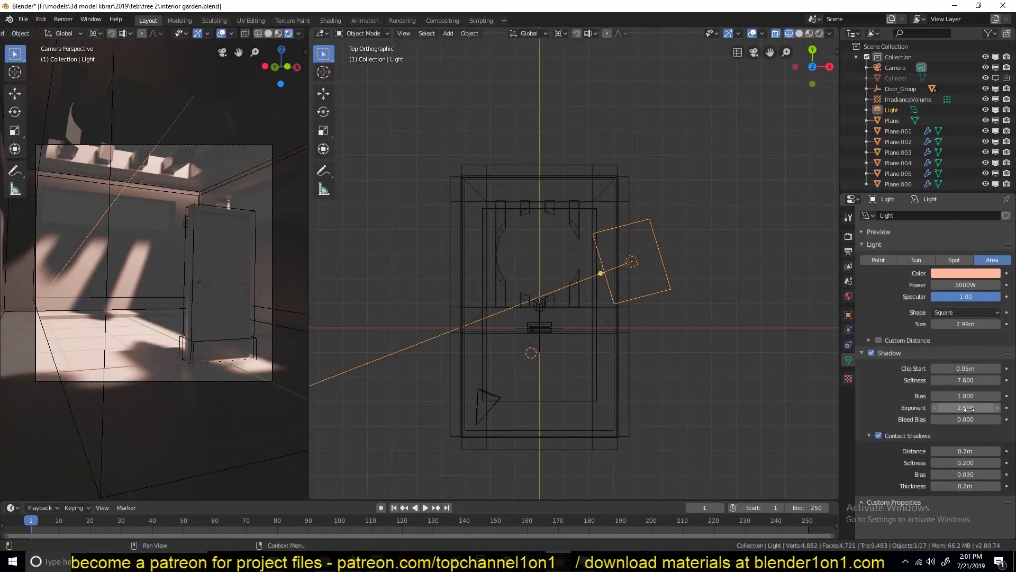
key("ctrl+s")
- Bake the room's indirect lighting with 64 irradiance samples
left_click(966, 273)
left_click(848, 236)
left_click(940, 417)
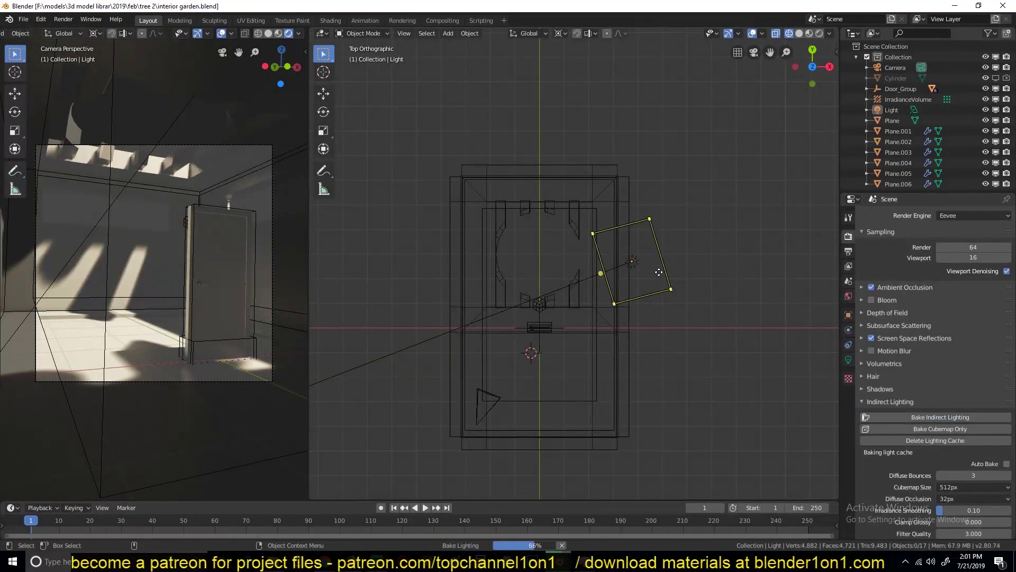
key("shift+a")
- Model the new circle into a lamp shade by filling, extruding and insetting it
left_click(646, 97)
key("s")
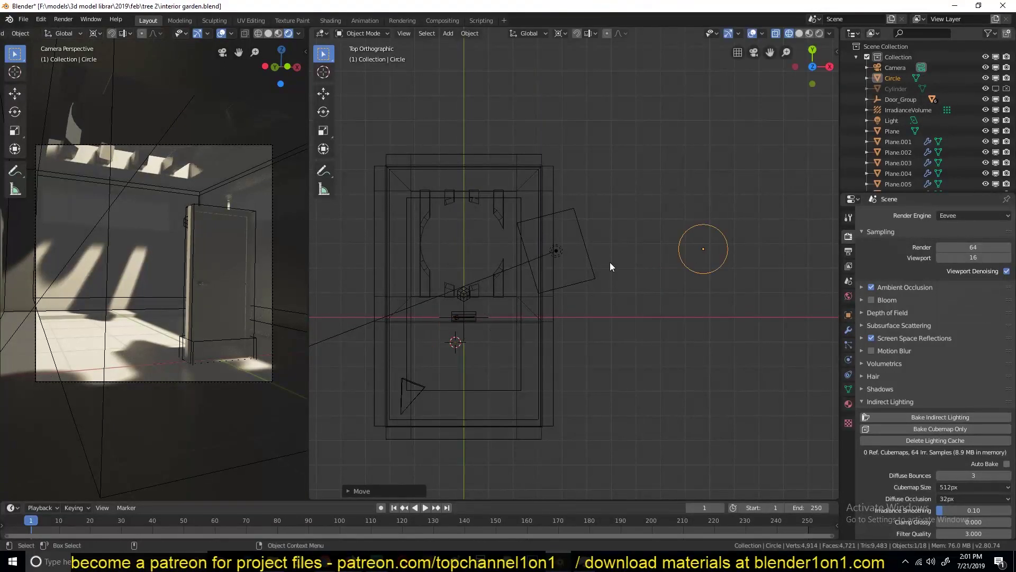
left_click(610, 262)
middle_click_drag(610, 262, 537, 125)
key("z")
key("Tab")
key("e")
left_click(647, 243)
key("i")
left_click(662, 212)
key("e")
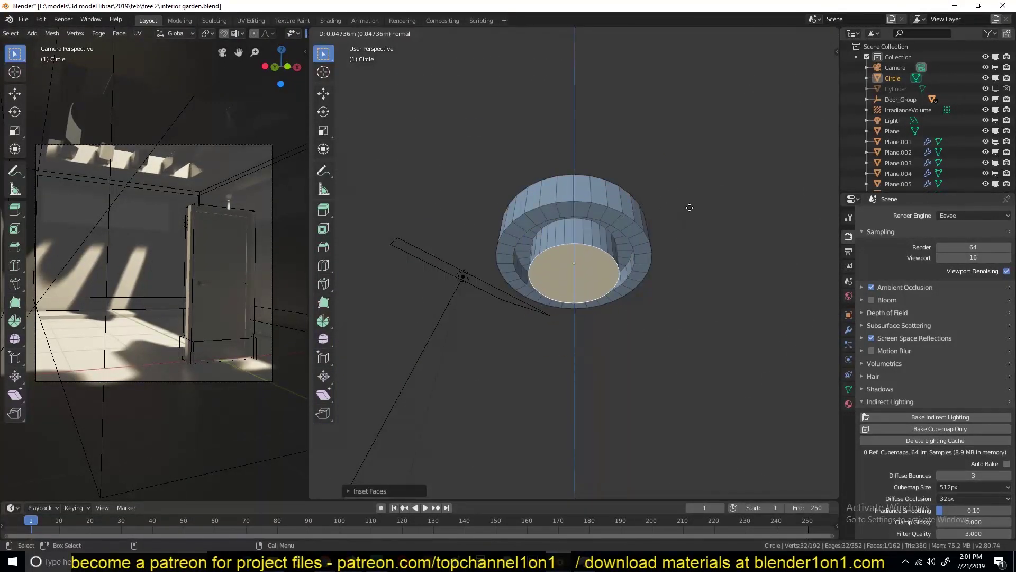
key("Tab")
- Add a Bevel modifier to the lamp shade and apply its scale
left_click(848, 329)
left_click(935, 215)
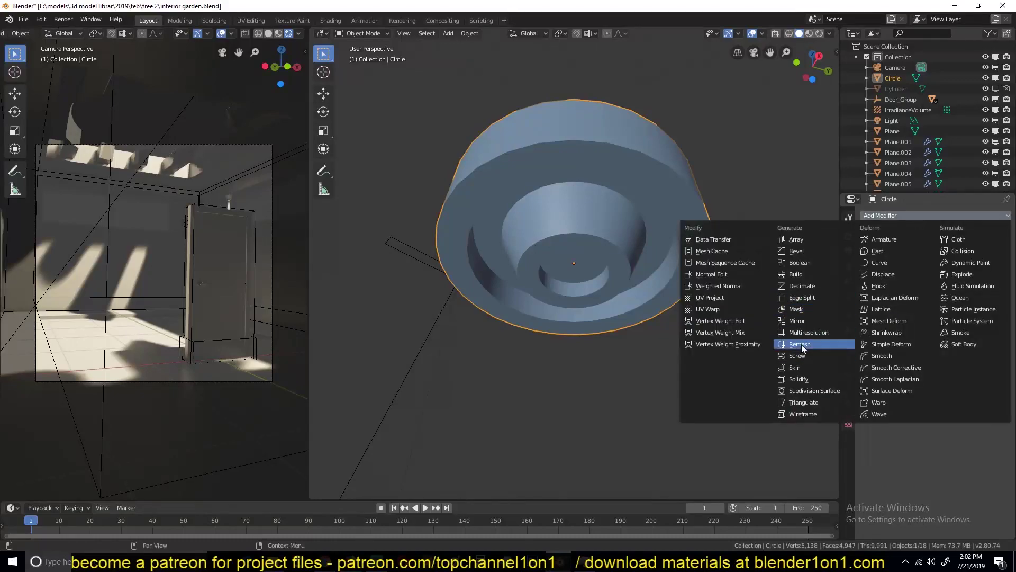
left_click(802, 344)
key("ctrl+a")
left_click(729, 251)
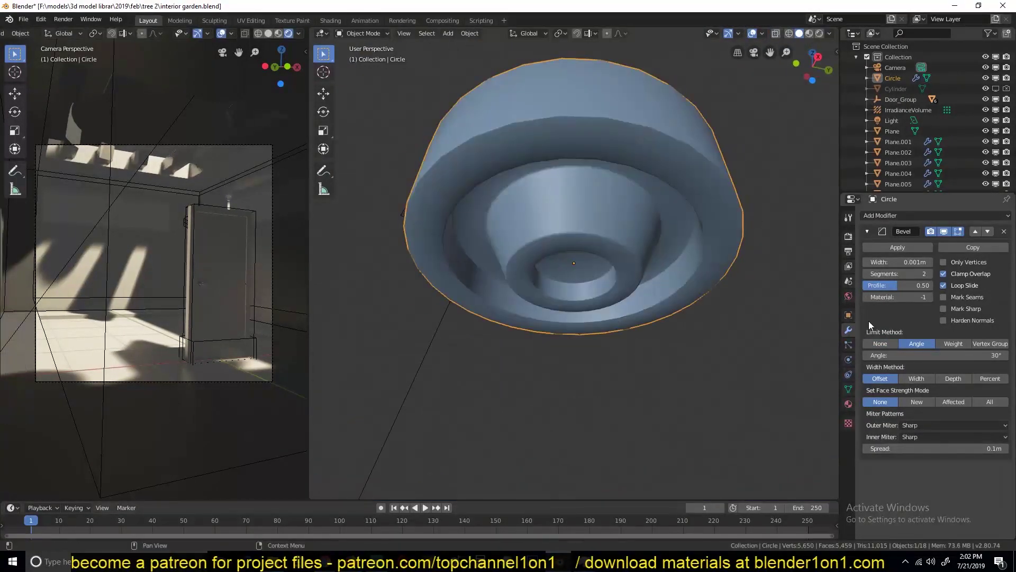
- Lower the shade material's roughness to 0.241 and rename it white_plastic
left_click(601, 276)
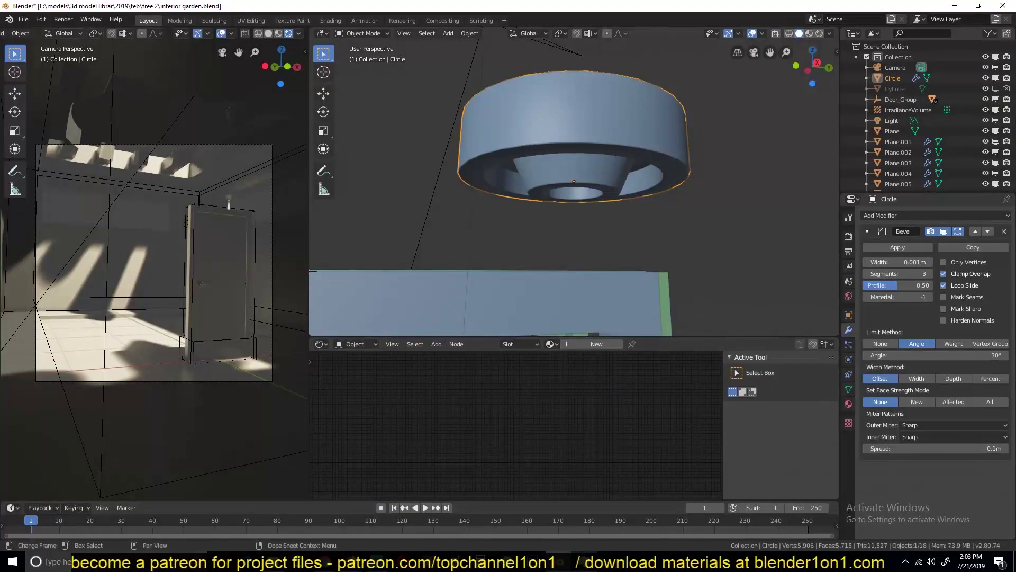
key("ctrl+s")
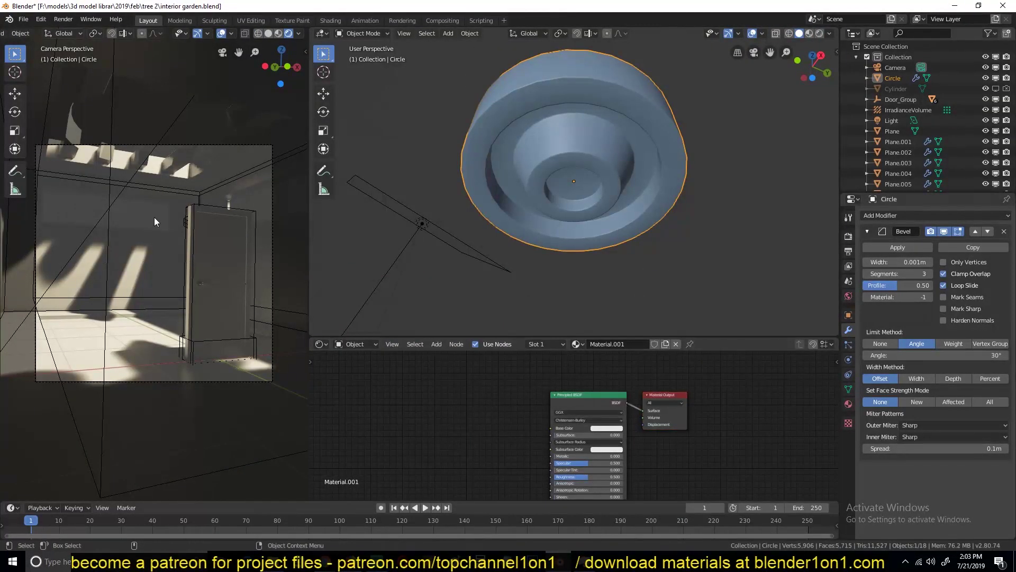
left_click_drag(503, 454, 477, 454)
key("ctrl+s")
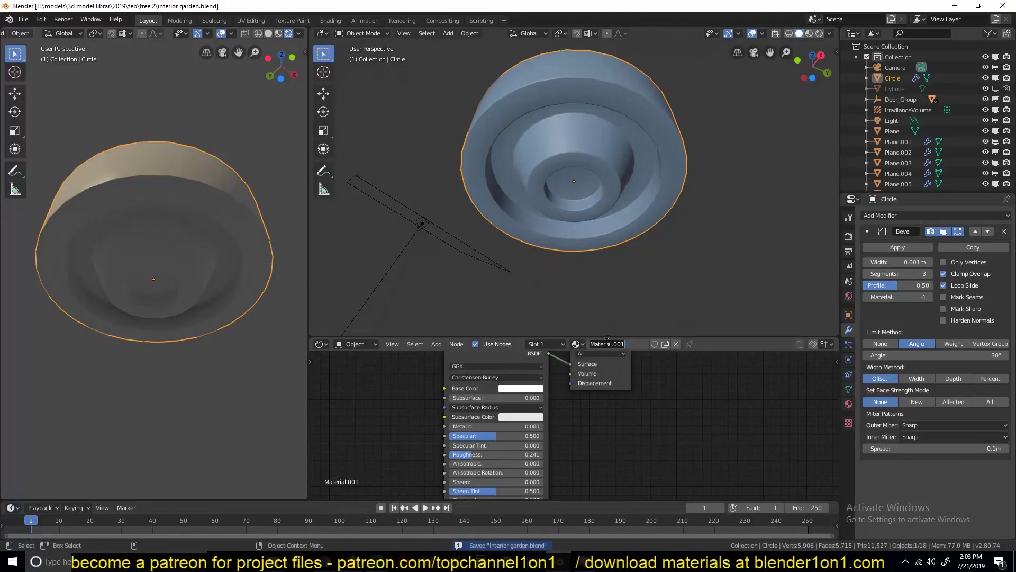
type("astic")
key("Return")
left_click(849, 404)
- Assign a strength-5 emission material light_emiter in a second slot to the inner faces
left_click(899, 77)
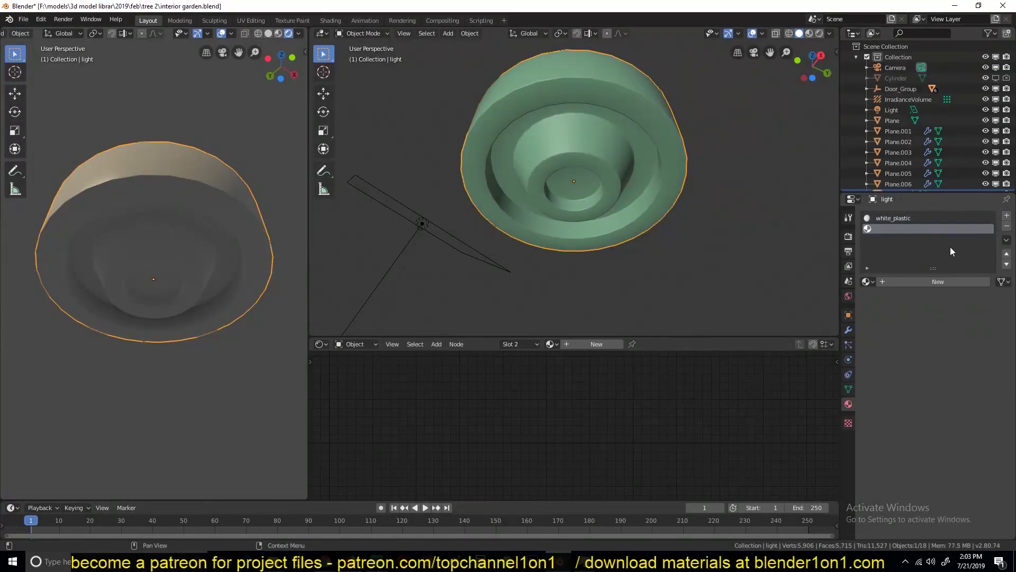
left_click(545, 345)
left_click(550, 373)
key("shift+s")
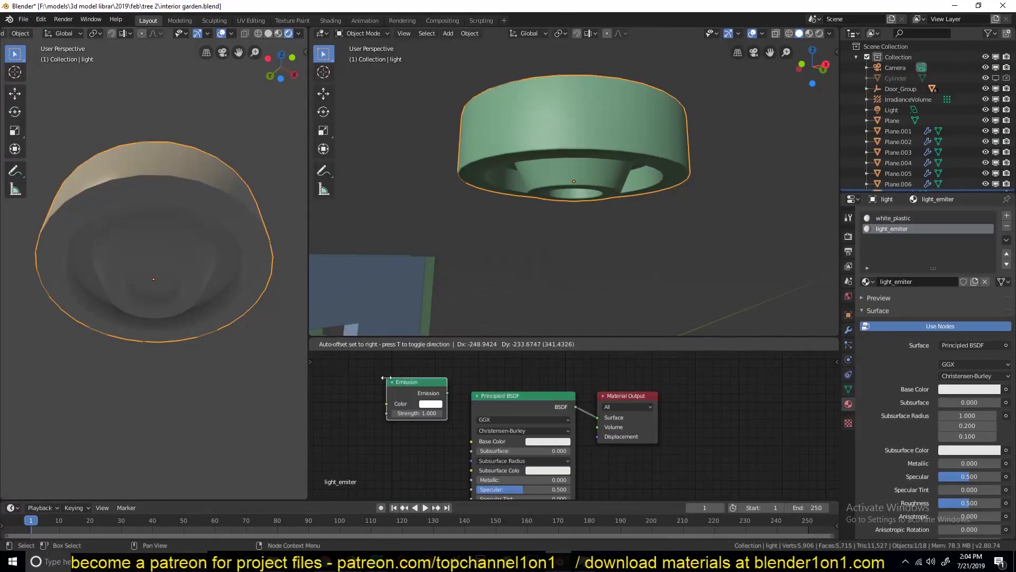
left_click(431, 403)
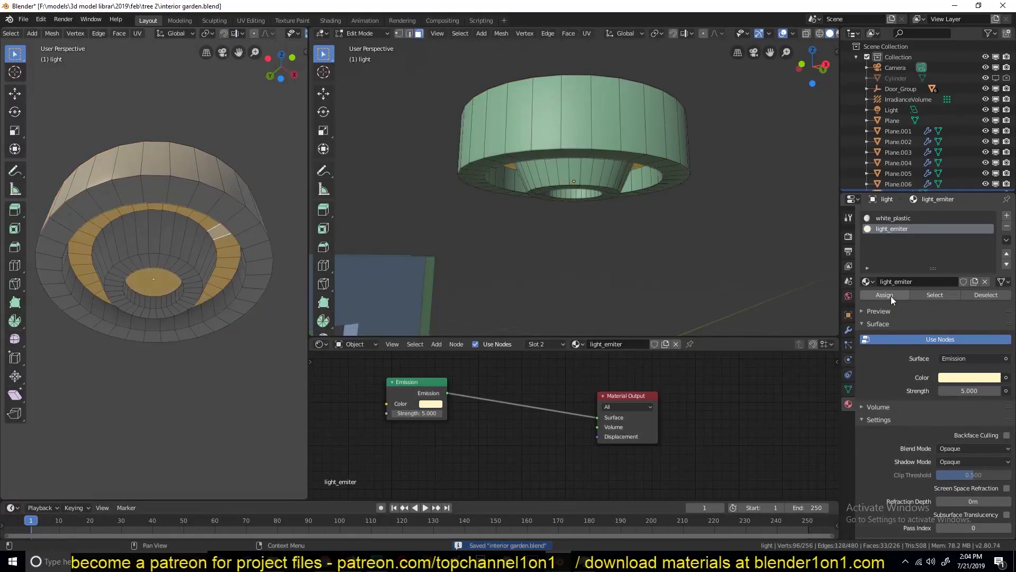
left_click(894, 217)
key("ctrl+s")
left_click(849, 296)
- Light the world with the bell_park_pier_2k.hdr environment texture
left_click(1001, 284)
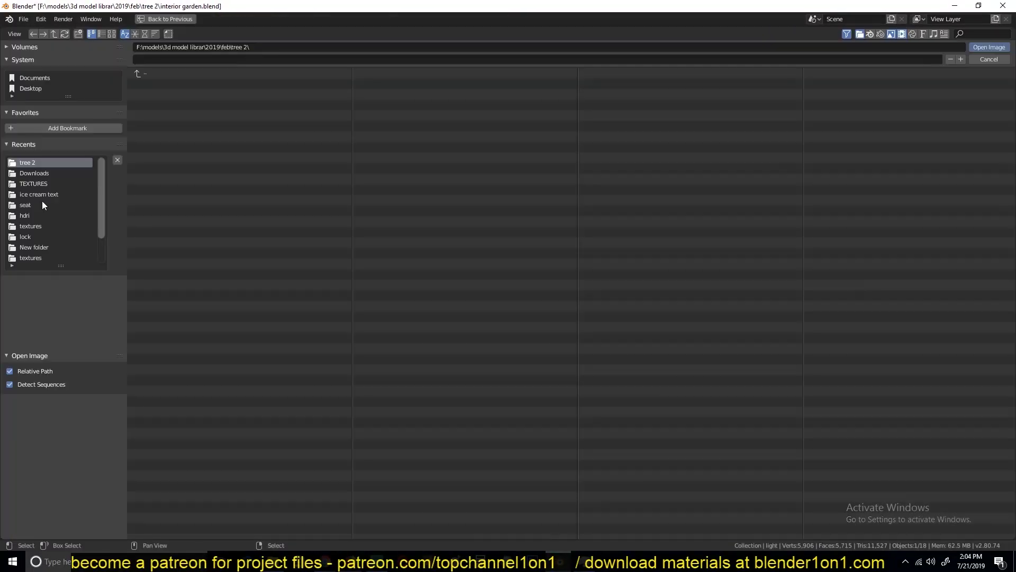
left_click(42, 215)
double_click(408, 125)
- Shrink the lamp shade and move it into the room, with the left view through the camera
key("KP_7")
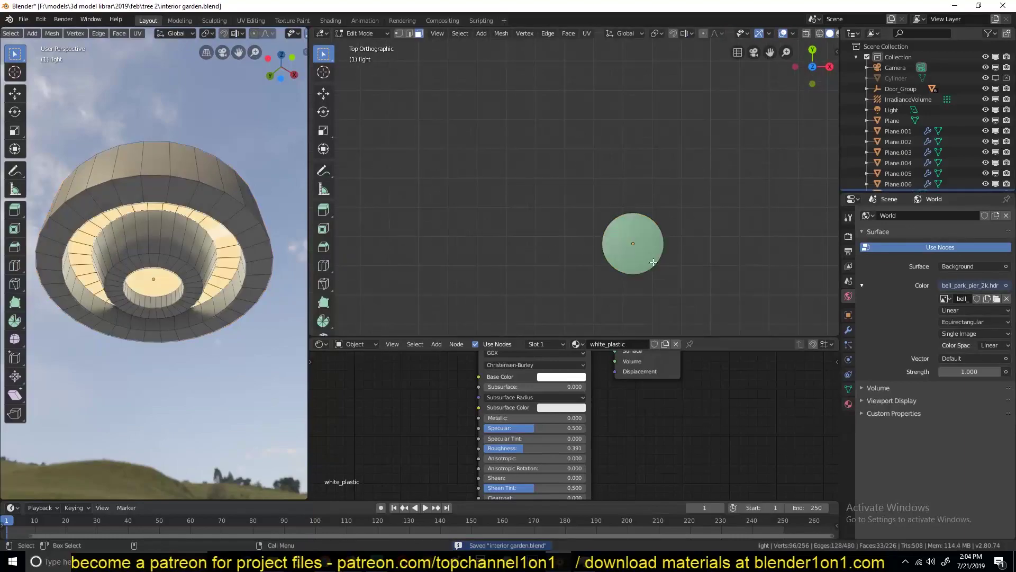
key("s")
left_click(633, 223)
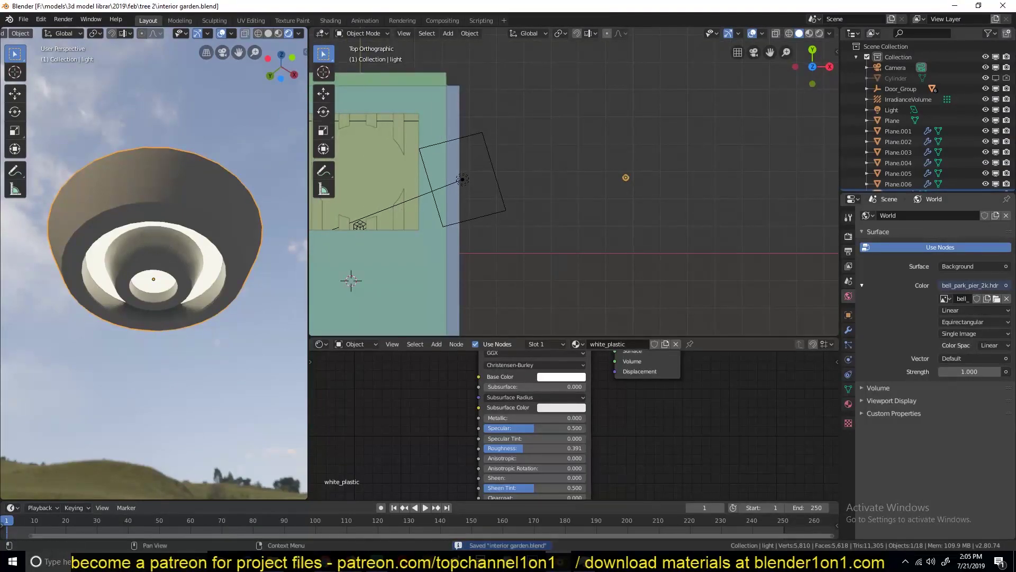
key("KP_0")
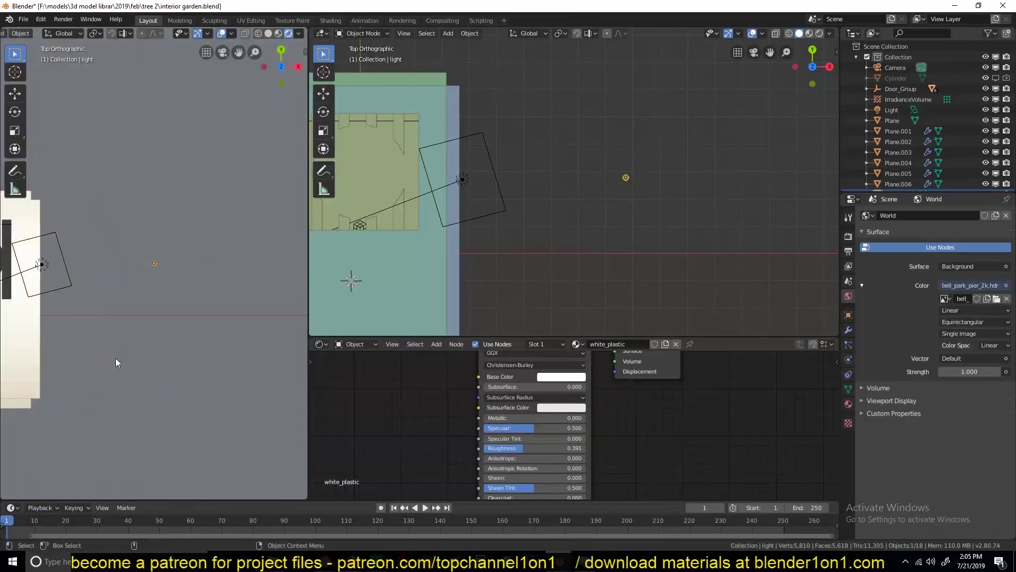
key("g")
left_click(116, 358)
key("KP_Decimal")
middle_click_drag(459, 310, 548, 223)
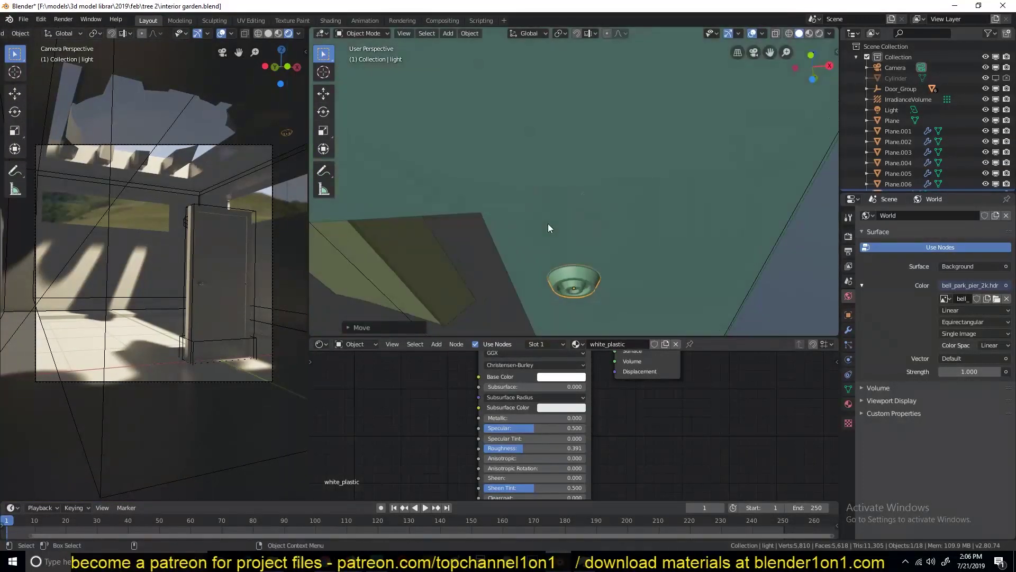
key("ctrl+a")
key("Escape")
key("KP_7")
scroll(622, 228, "down", 5)
- Repeat the ceiling lamp six times in a row with its Array modifier
left_click(848, 315)
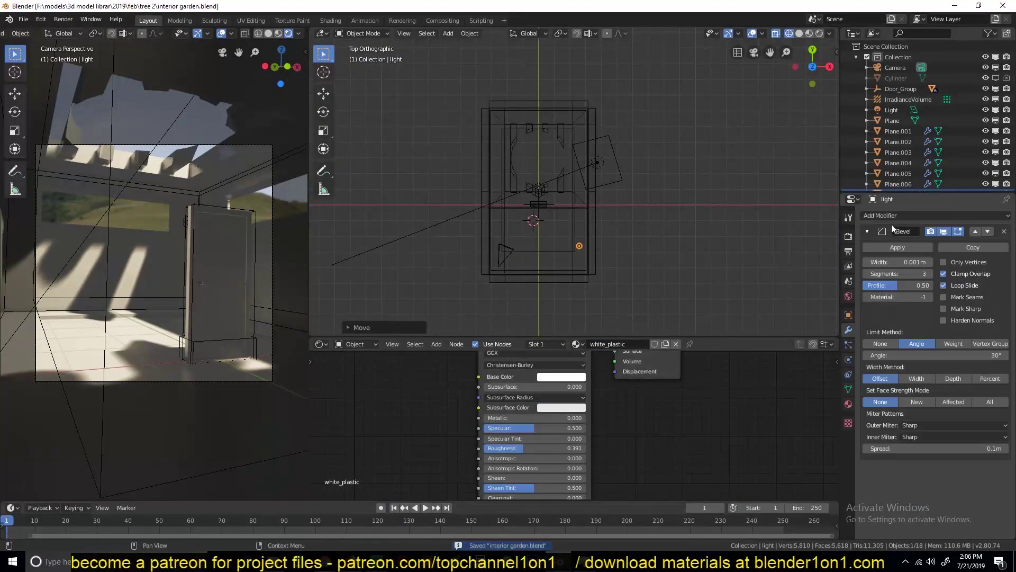
left_click_drag(974, 292, 995, 292)
scroll(715, 243, "up", 1)
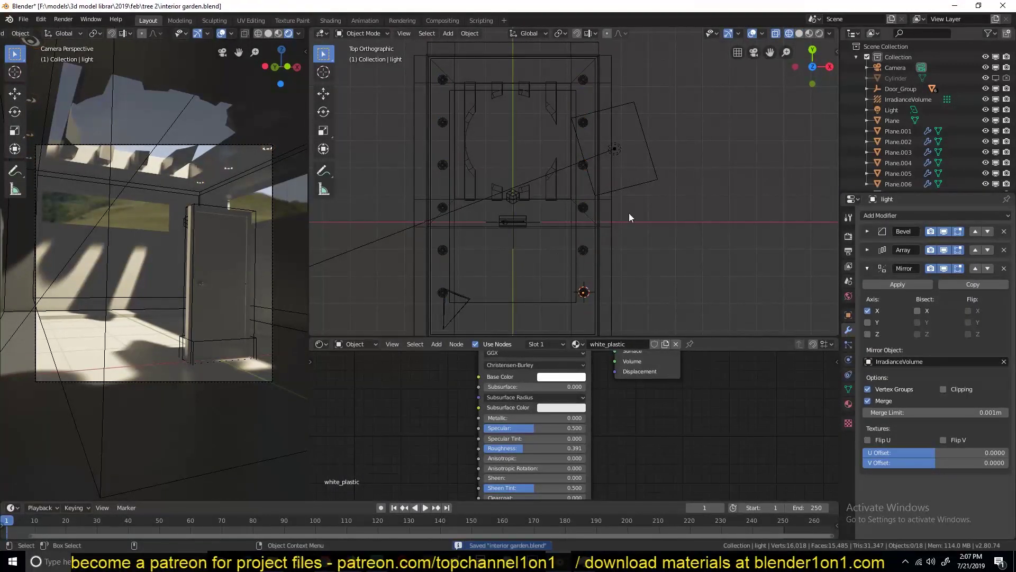
- Add a light, raise it beneath the lamp, and make it a warm-coloured spotlight
left_click(619, 397)
key("KP_1")
key("g")
key("z")
left_click(849, 359)
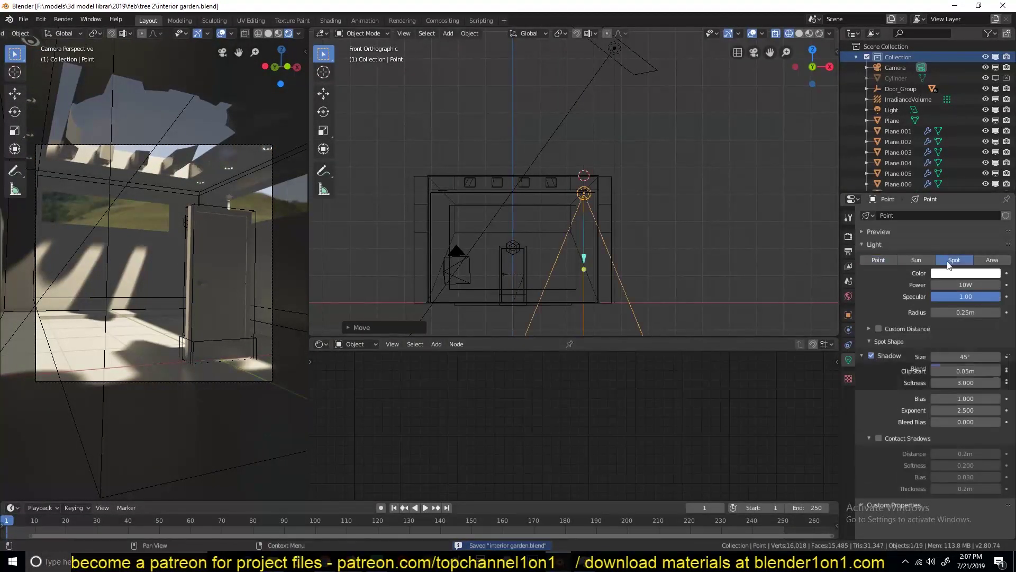
left_click(955, 259)
key("ctrl+s")
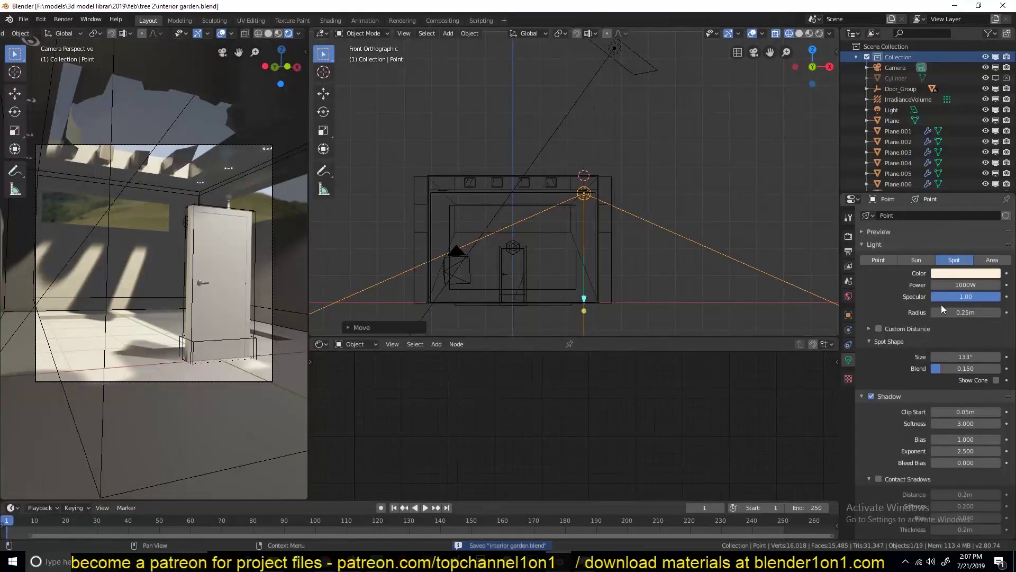
- Place the spotlight under the lamp from the top view and move it into a new collection
key("KP_7")
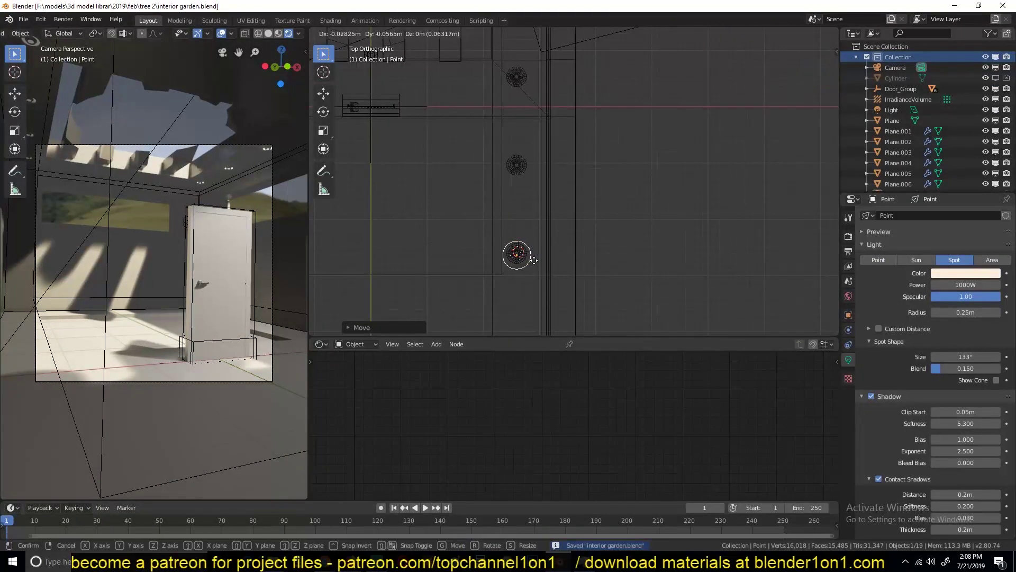
key("m")
left_click(548, 252)
type("lights_source")
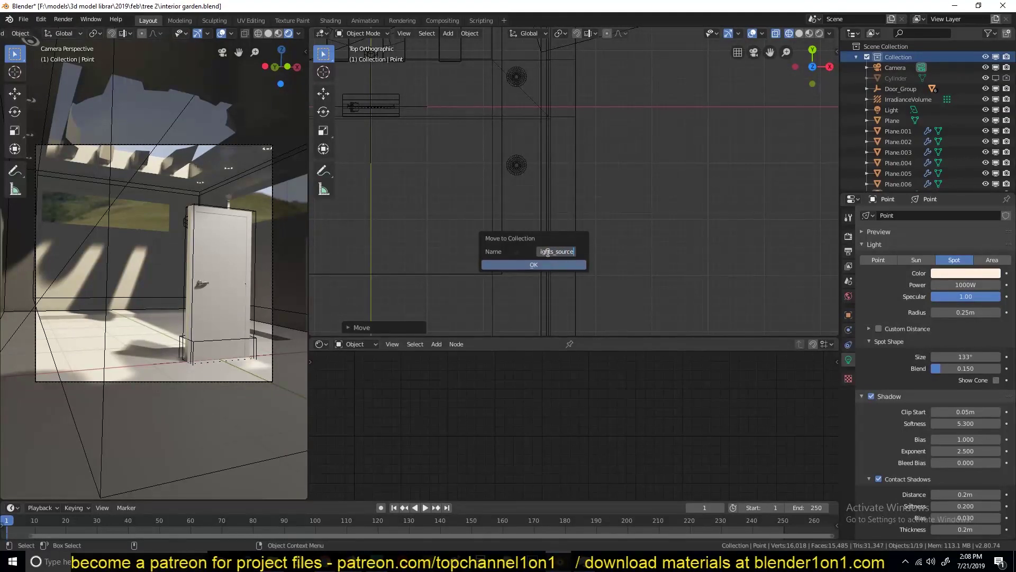
key("Return")
scroll(548, 252, "down", 3)
- Duplicate the spotlight under each lamp, sliding the copies along the Y axis
key("shift+d")
left_click(529, 280)
key("shift+d")
left_click(504, 171)
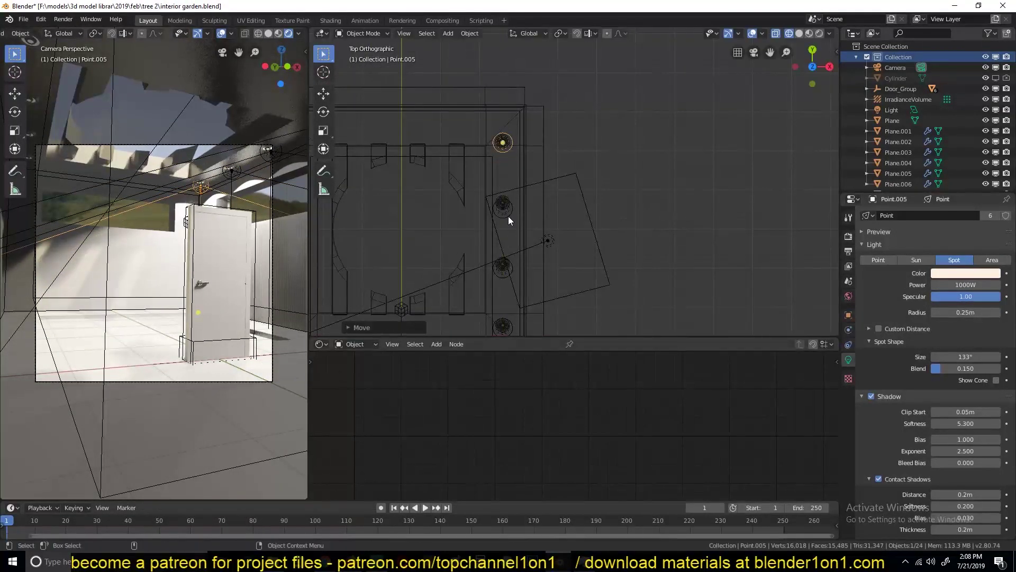
left_click(503, 327)
middle_click_drag(503, 333, 503, 236, "shift")
key("g")
key("y")
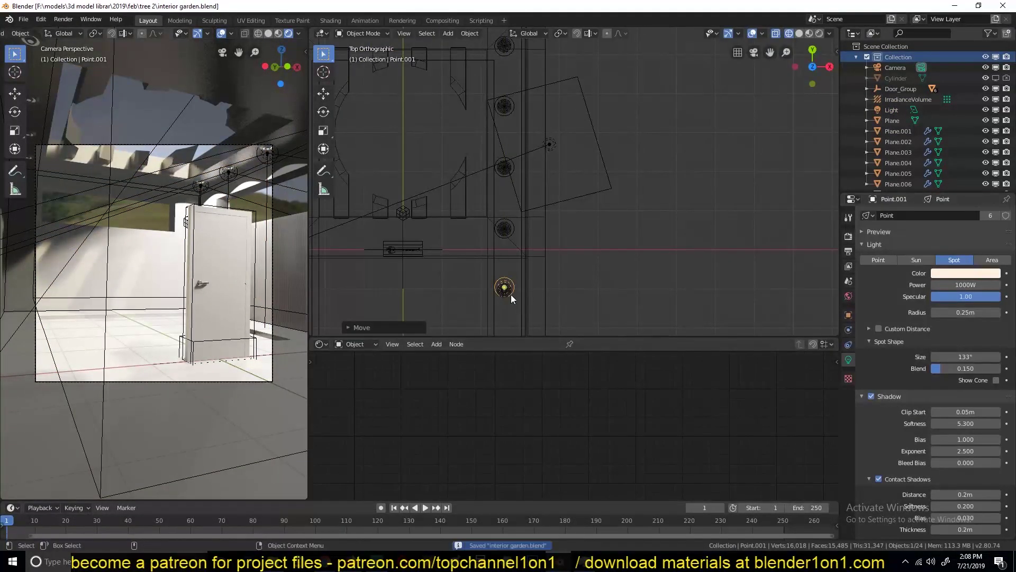
- Change the light to a 100 W point light with a custom distance
left_click(879, 260)
double_click(966, 285)
type("100")
key("Return")
left_click(879, 328)
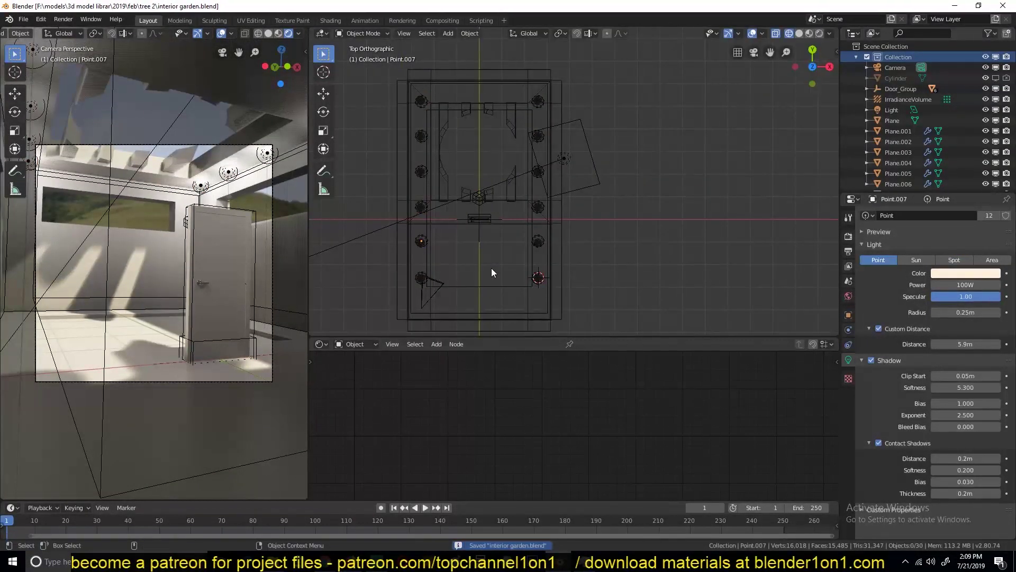
left_click(492, 272)
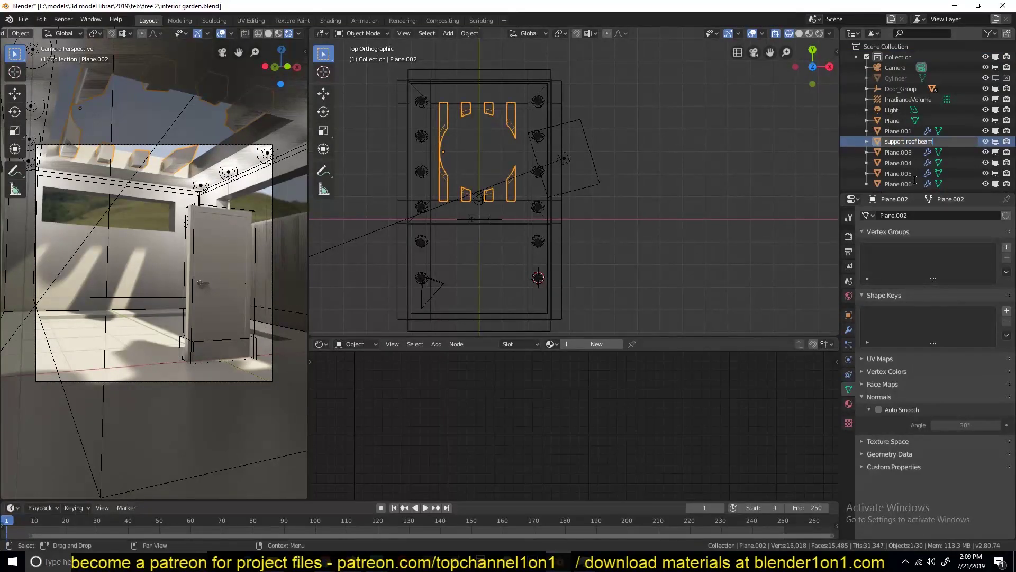
- Name the beams 'support roof wooden beams', save, and isolate them
key("Return")
key("ctrl+s")
key("ctrl+t")
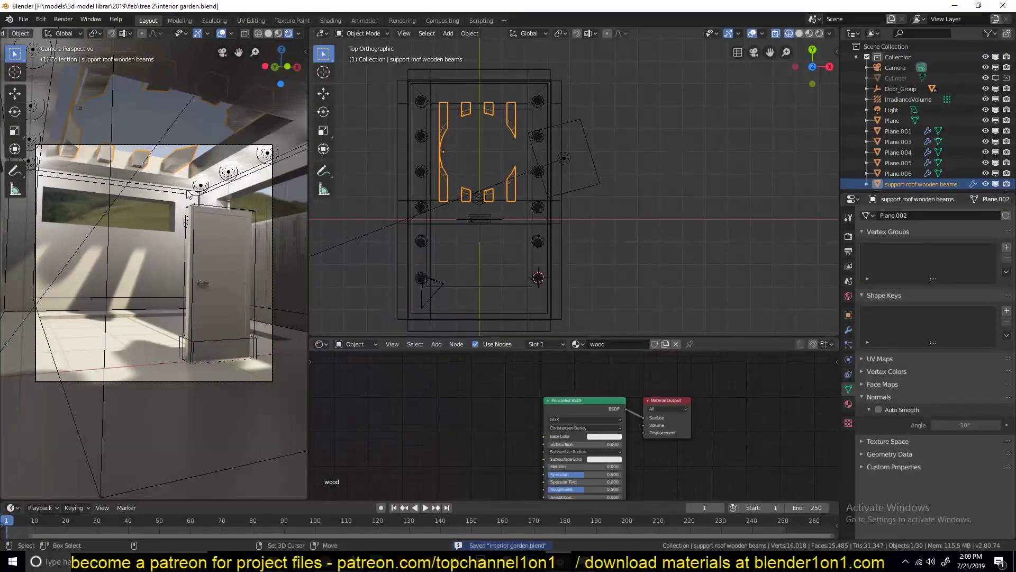
- Load the wood image from TEXTURES with object coordinates and Box projection
left_click(363, 465)
left_click(48, 191)
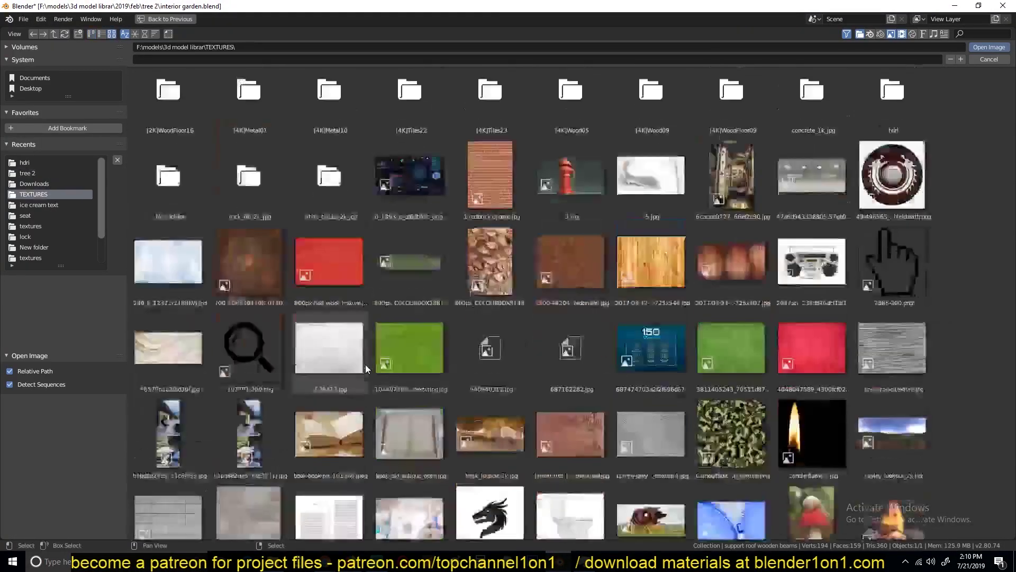
scroll(365, 364, "down", 5)
double_click(263, 477)
left_click_drag(398, 408, 416, 480)
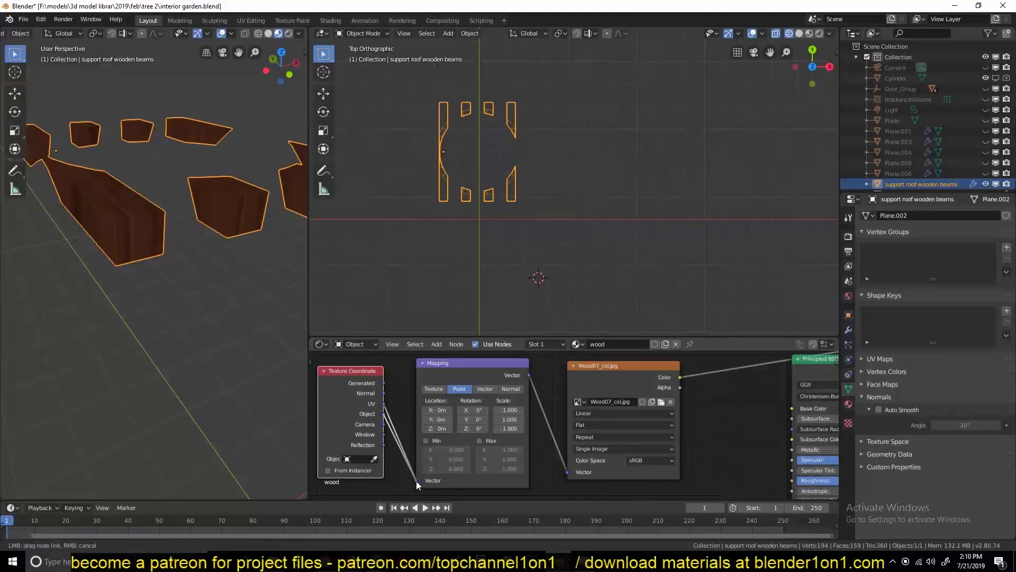
left_click(605, 446)
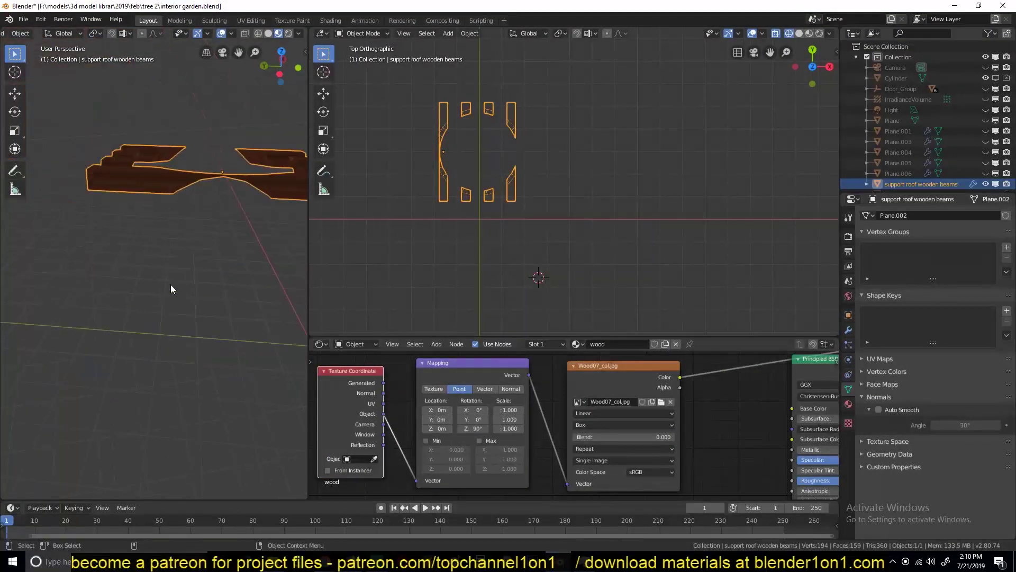
key("ctrl+s")
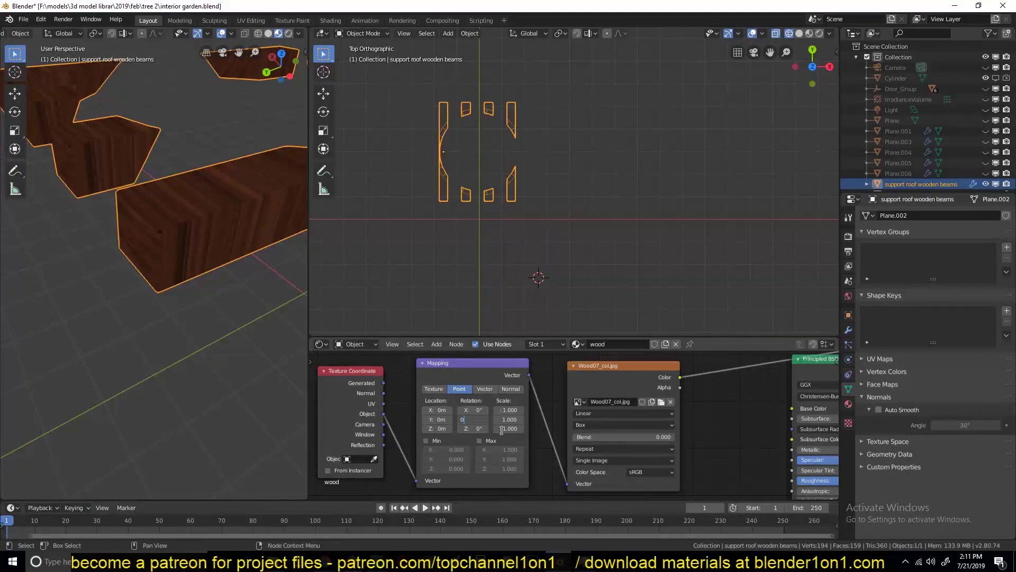
- Adjust the mapping rotation and set the mapping type to Vector while checking the grain
middle_click_drag(80, 233, 123, 386)
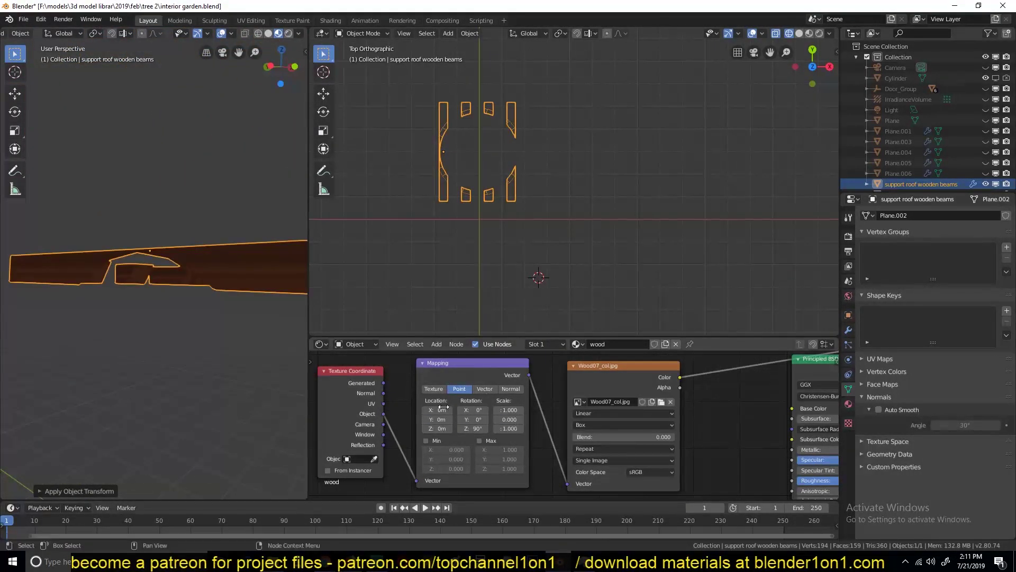
middle_click_drag(153, 238, 200, 331)
key("Tab")
key("Tab")
scroll(216, 340, "up", 3)
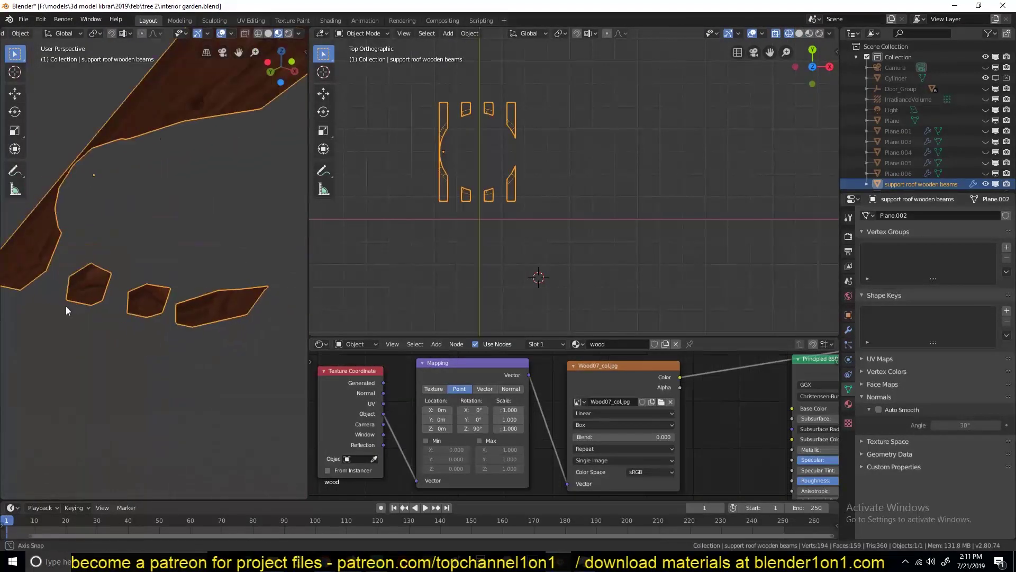
middle_click_drag(207, 301, 234, 326)
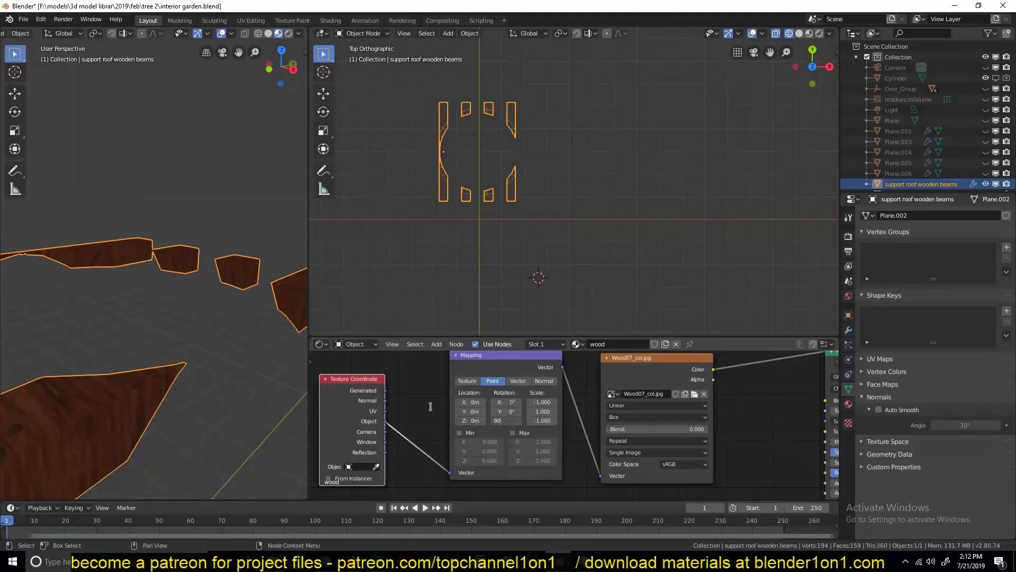
key("Return")
middle_click_drag(159, 344, 116, 428)
left_click(518, 380)
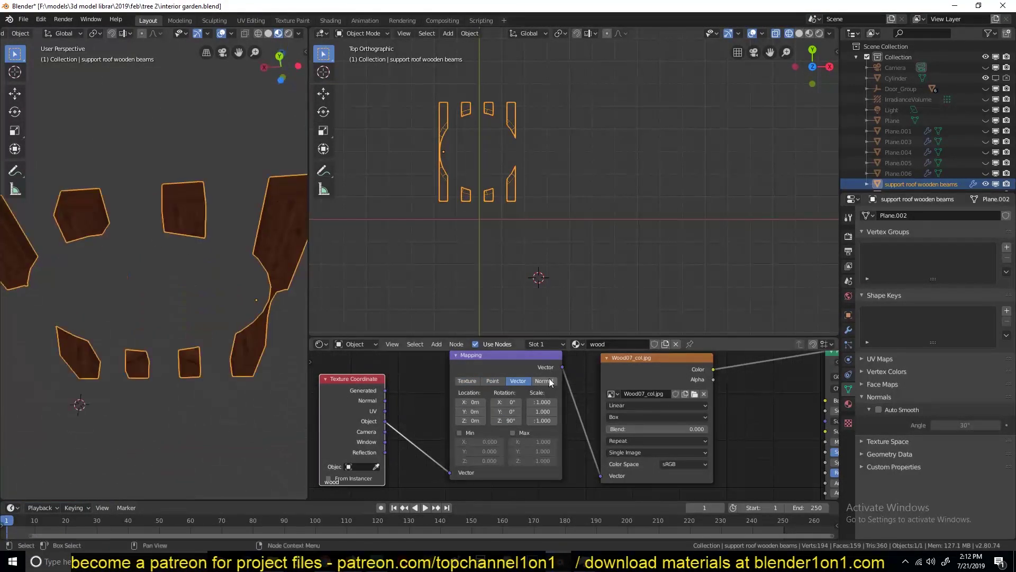
mouse_move(106, 344)
middle_mouse_down()
mouse_move(60, 327)
mouse_move(95, 329)
middle_mouse_up()
left_click_drag(506, 411, 508, 411)
mouse_move(163, 312)
middle_mouse_down()
mouse_move(212, 317)
mouse_move(293, 303)
mouse_move(158, 300)
mouse_move(87, 358)
middle_mouse_up()
- Switch the wood texture to UV coordinates with Flat projection
left_click(848, 329)
key("Tab")
key("ctrl+e")
key("Tab")
middle_click_drag(106, 318, 138, 329)
left_click_drag(385, 410, 451, 487)
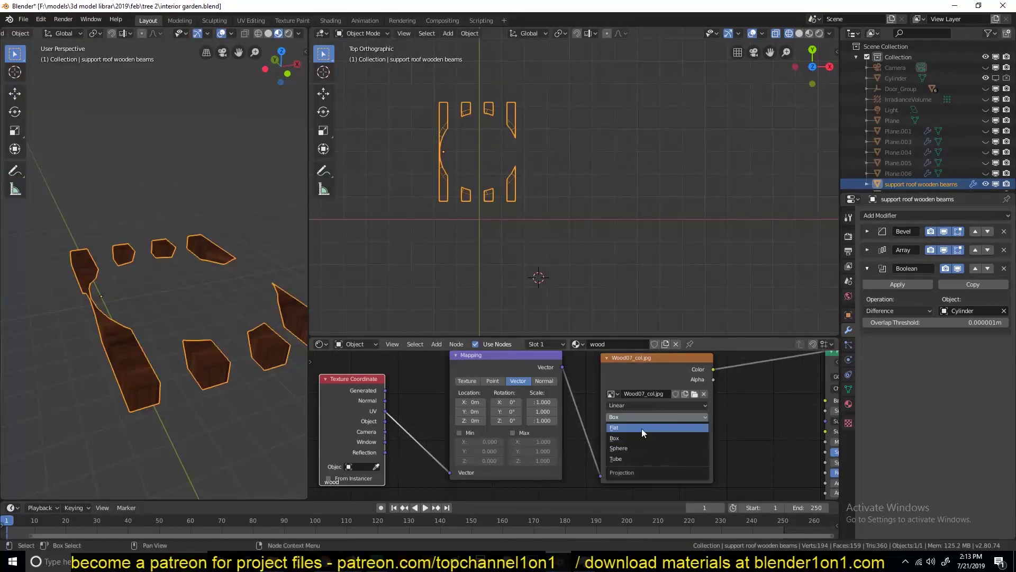
left_click(641, 428)
left_click(508, 411)
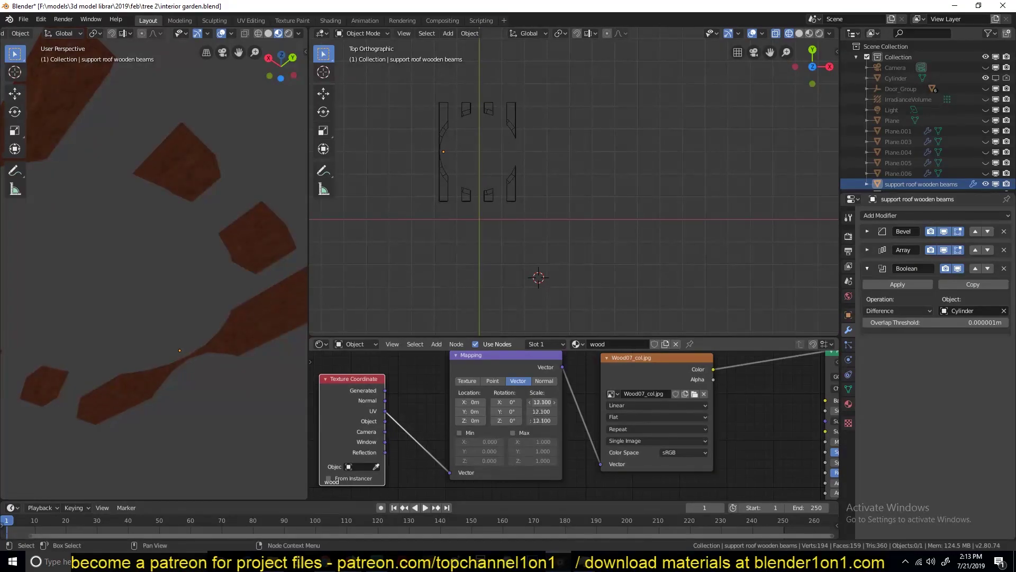
- Choose the Wood07_rgh.jpg roughness texture in the image browser
middle_click_drag(159, 349, 174, 328)
left_click(298, 32)
scroll(535, 392, "down", 3)
scroll(570, 439, "down", 1)
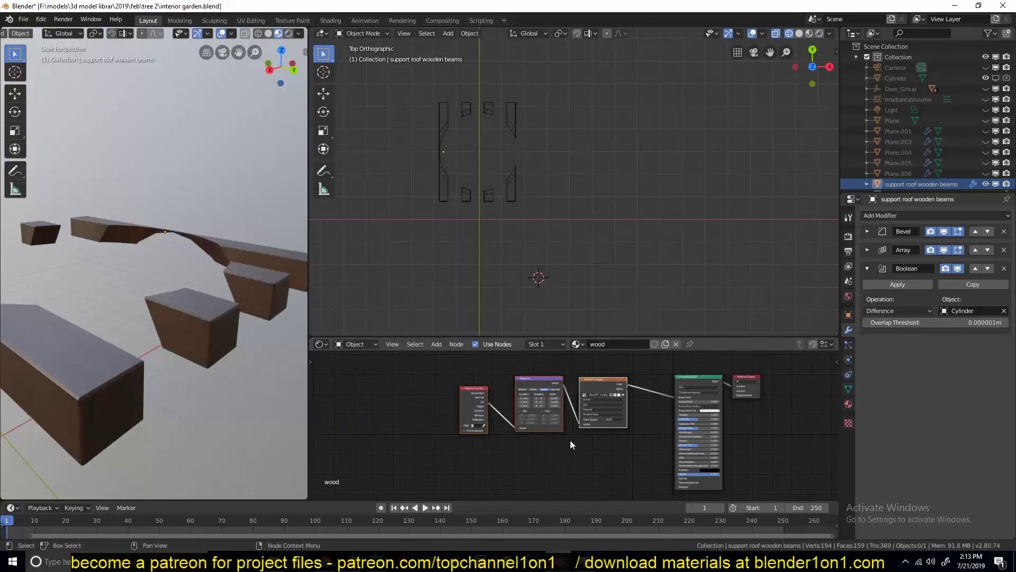
left_click(551, 448)
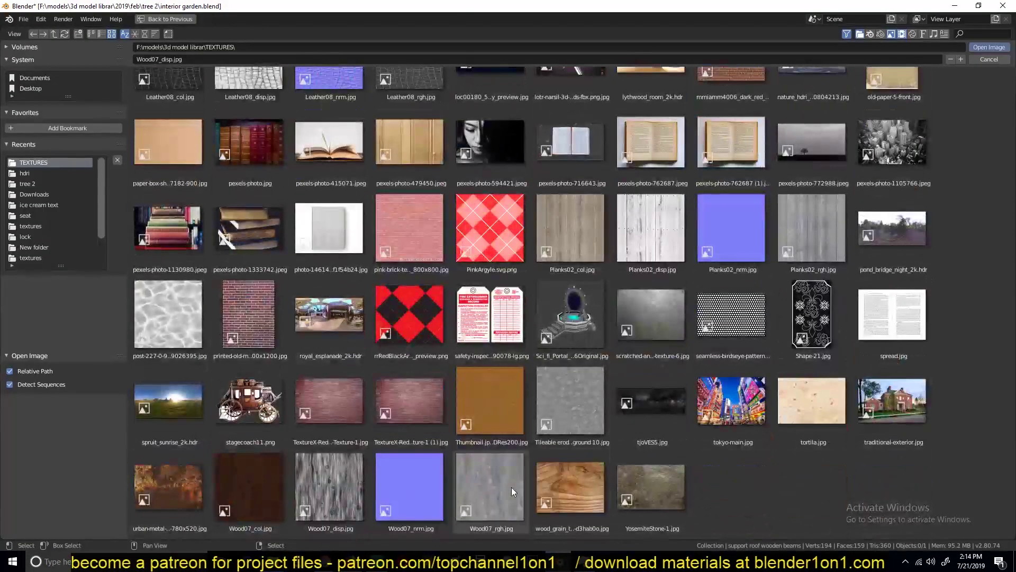
- Link Wood07_rgh to Roughness and load Wood07_disp.jpg into another texture node
left_click_drag(494, 433, 678, 425)
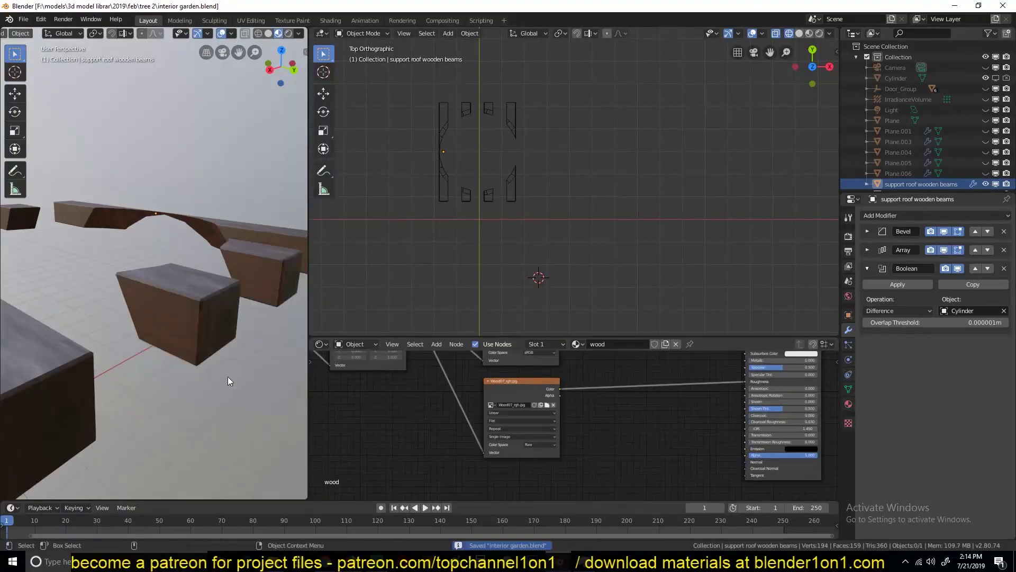
key("ctrl+s")
left_click(516, 436)
double_click(534, 479)
- Add Bump and Normal Map nodes fed by the Wood07_disp texture
key("shift+a")
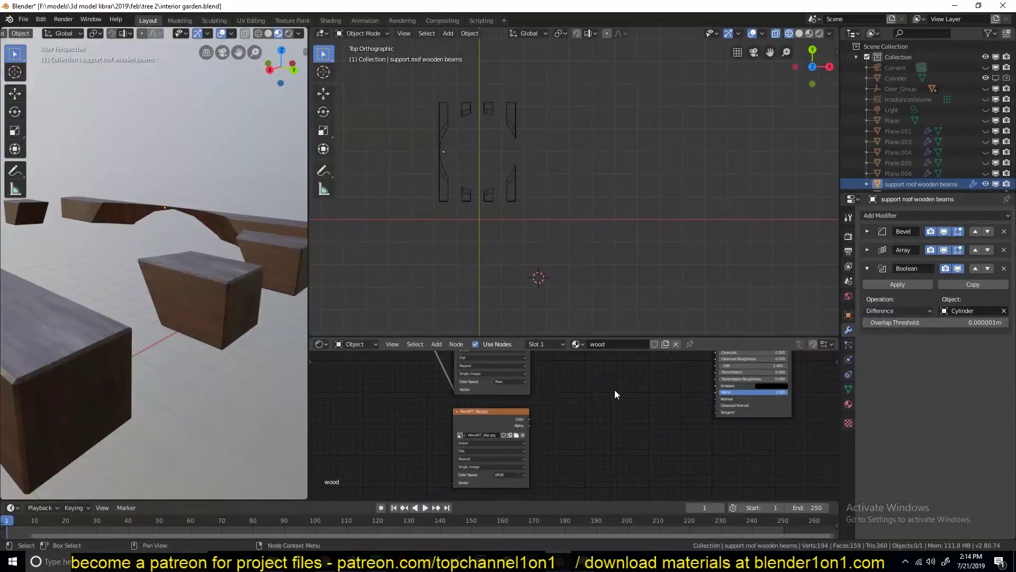
left_click(635, 417)
left_click(683, 392)
left_click_drag(530, 418, 666, 384)
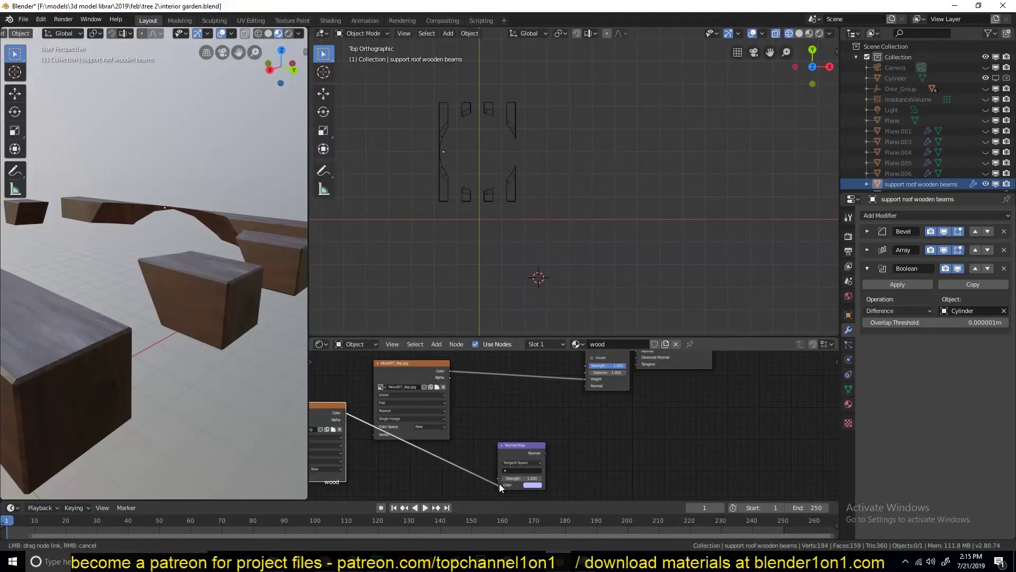
left_click_drag(500, 483, 499, 485)
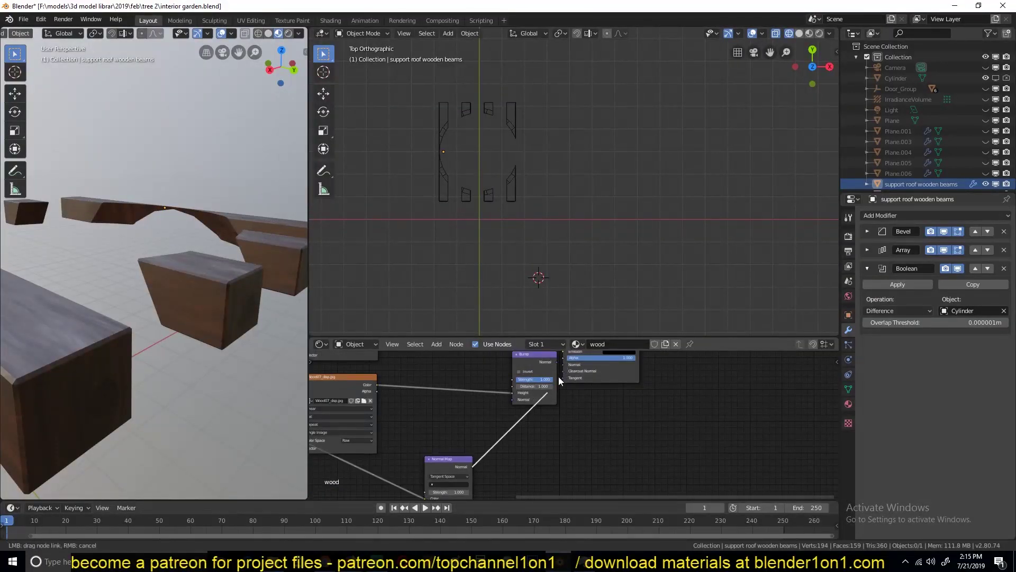
key("Home")
left_click_drag(463, 339, 463, 239)
key("ctrl+s")
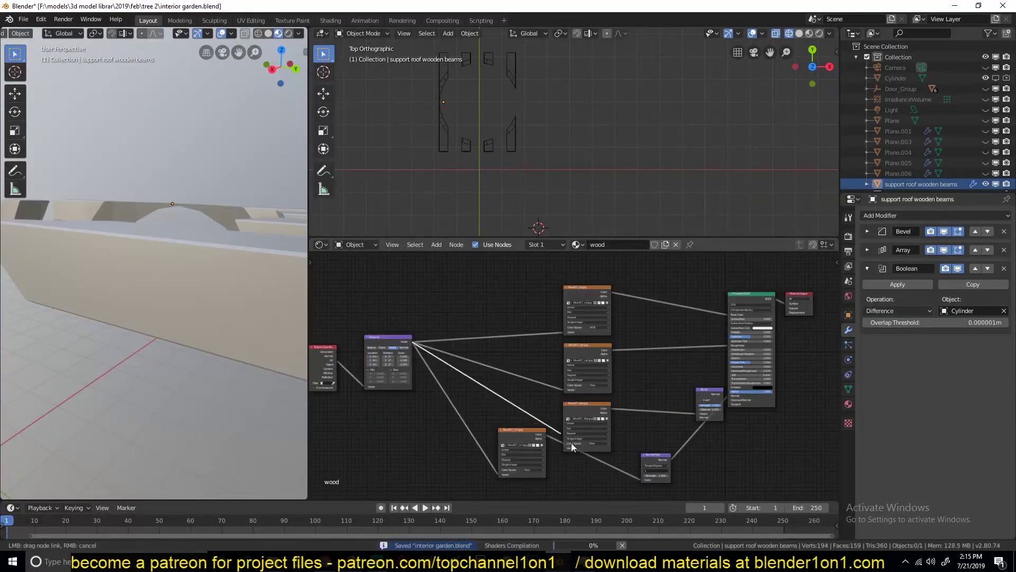
scroll(571, 446, "up", 3)
left_click_drag(554, 410, 621, 407)
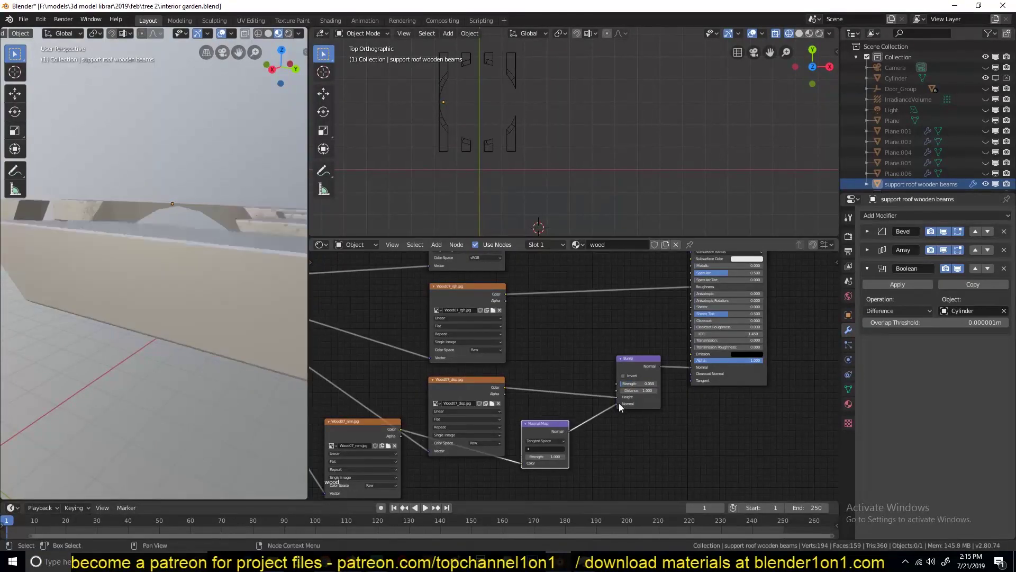
- Insert a bright yellow Overlay mix node on the base colour link
key("shift+a")
left_click(561, 352)
left_click(593, 333)
left_click(609, 366)
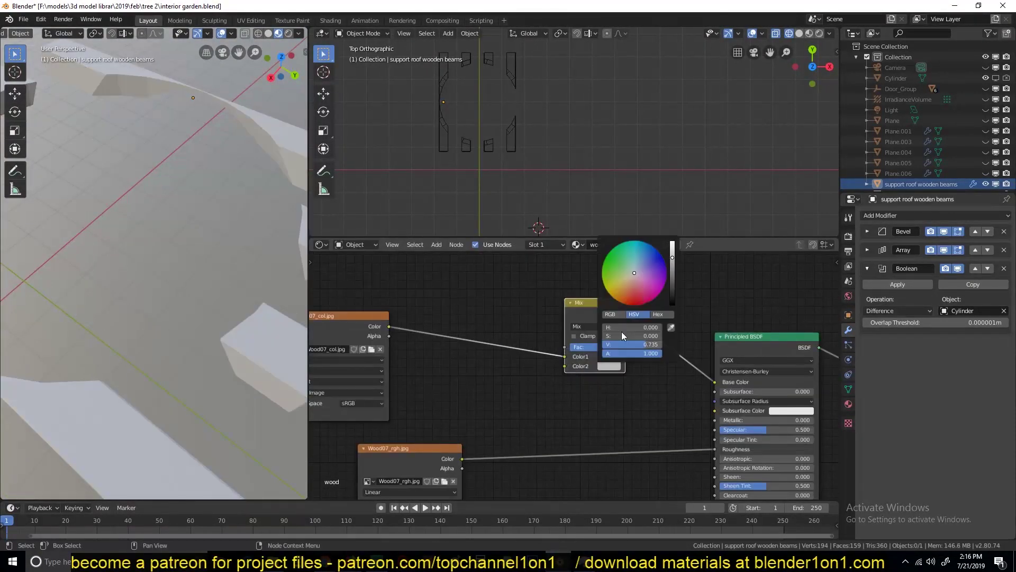
left_click(626, 286)
left_click(582, 326)
left_click(610, 365)
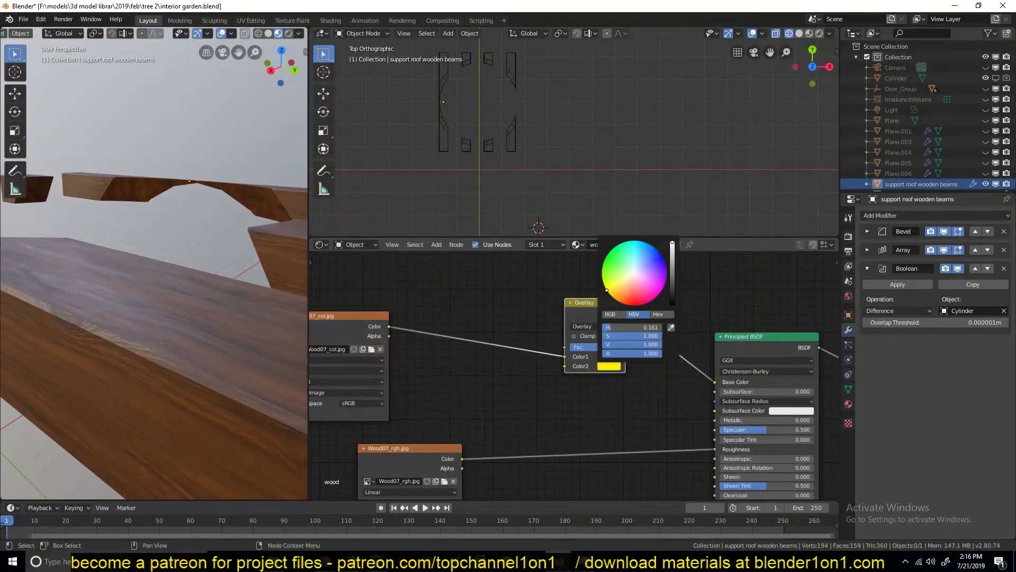
- Add a brightening RGB Curves node before the Overlay and save the file
key("shift+a")
left_click(491, 373)
left_click(478, 375)
middle_click_drag(156, 294, 223, 286)
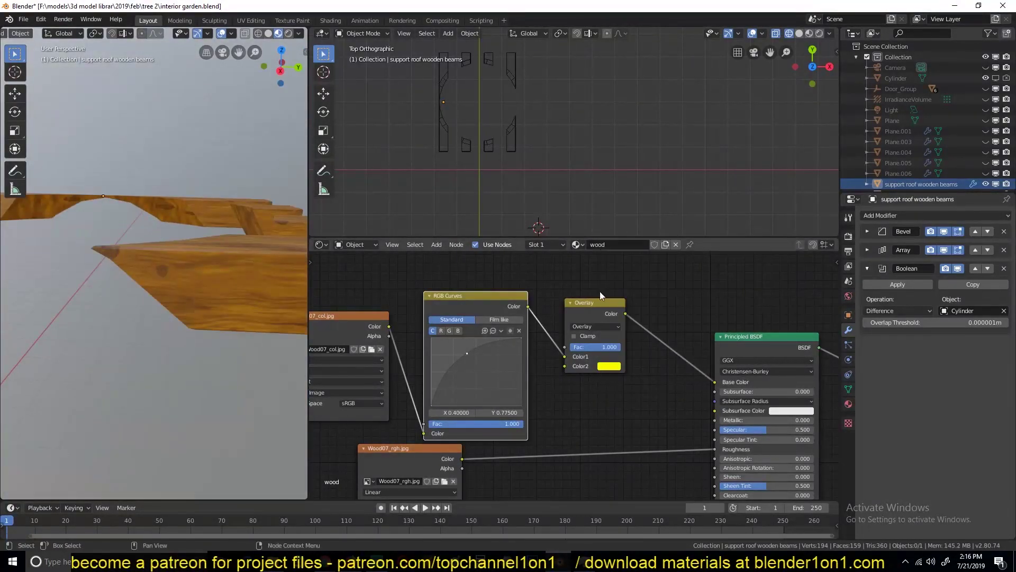
key("ctrl+s")
key("KP_Divide")
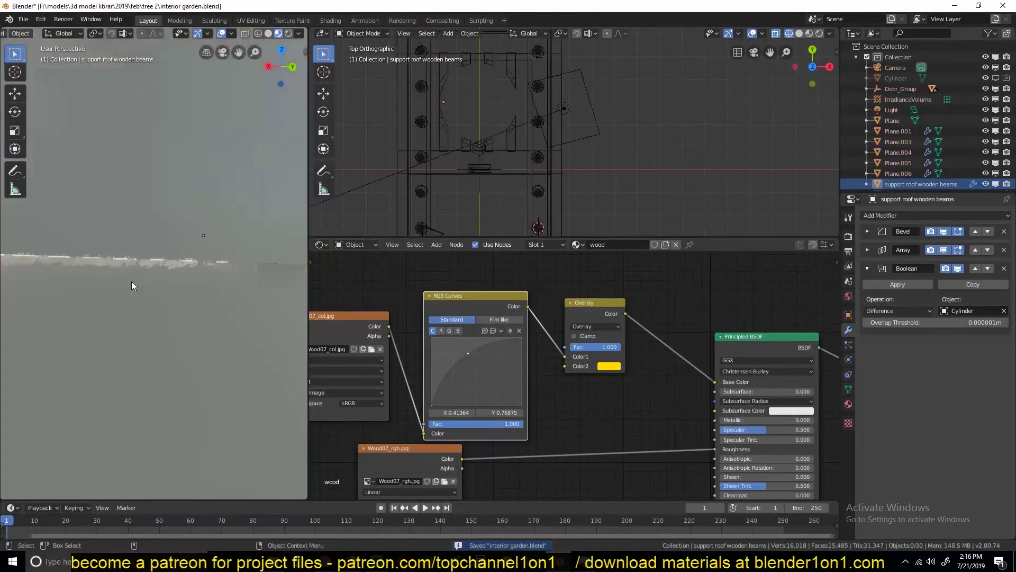
key("KP_0")
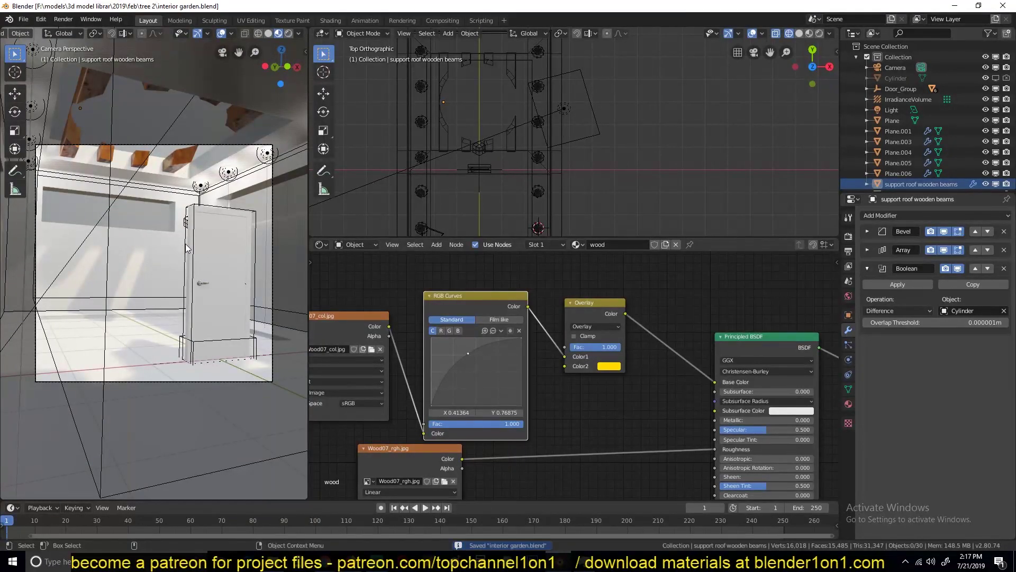
left_click(281, 113)
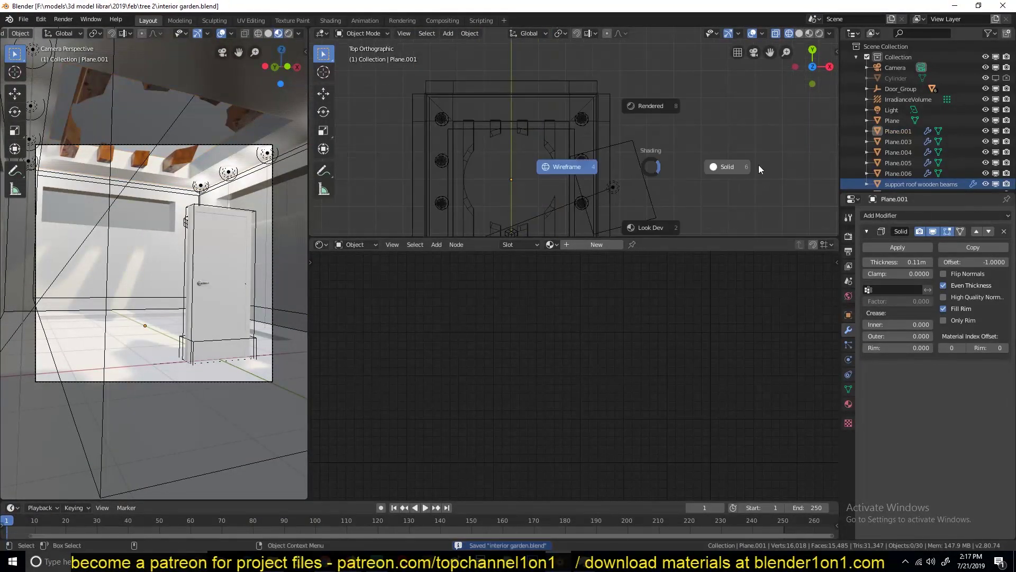
- Add a plane and divide it into slats with loop cuts
key("shift+a")
scroll(574, 132, "up", 3)
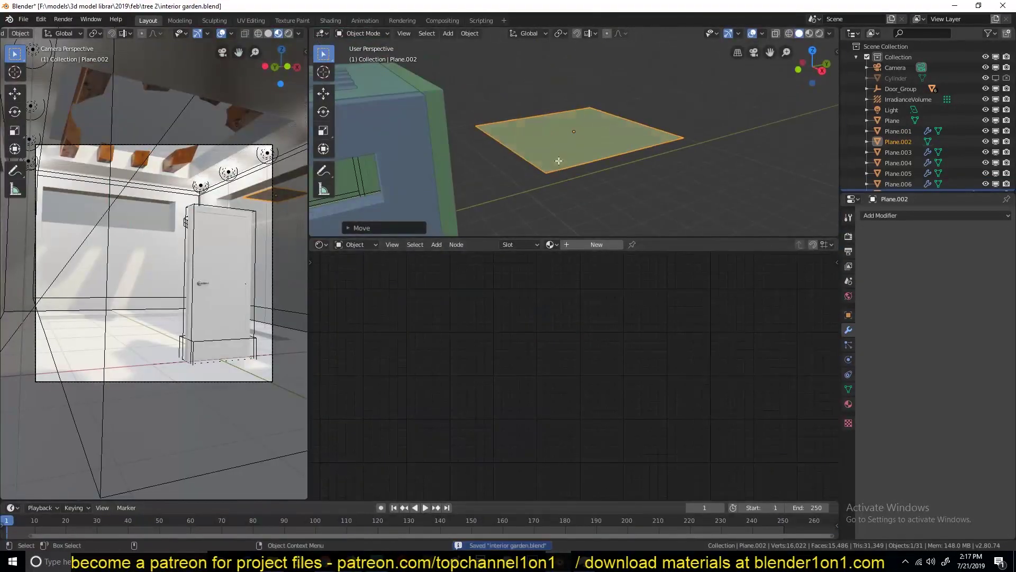
key("Tab")
key("ctrl+r")
scroll(596, 140, "up", 7)
left_click(596, 141)
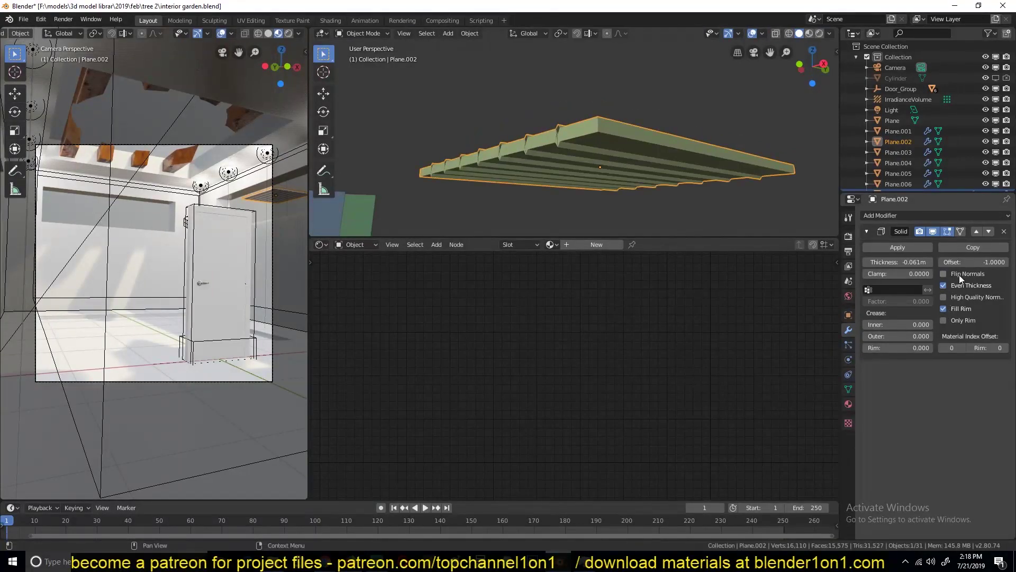
- Thicken the panel with Solidify offset 1 and Fill Rim, add a Bevel, apply scale
left_click_drag(973, 262, 1000, 262)
left_click(944, 309)
middle_click_drag(621, 205, 691, 107)
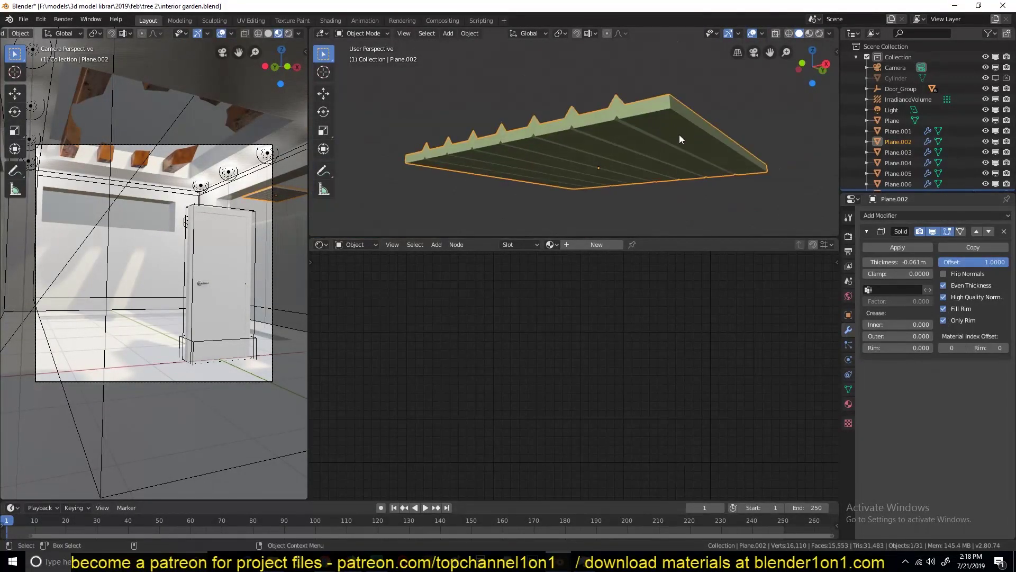
left_click(900, 216)
left_click(796, 251)
key("ctrl+a")
left_click(713, 183)
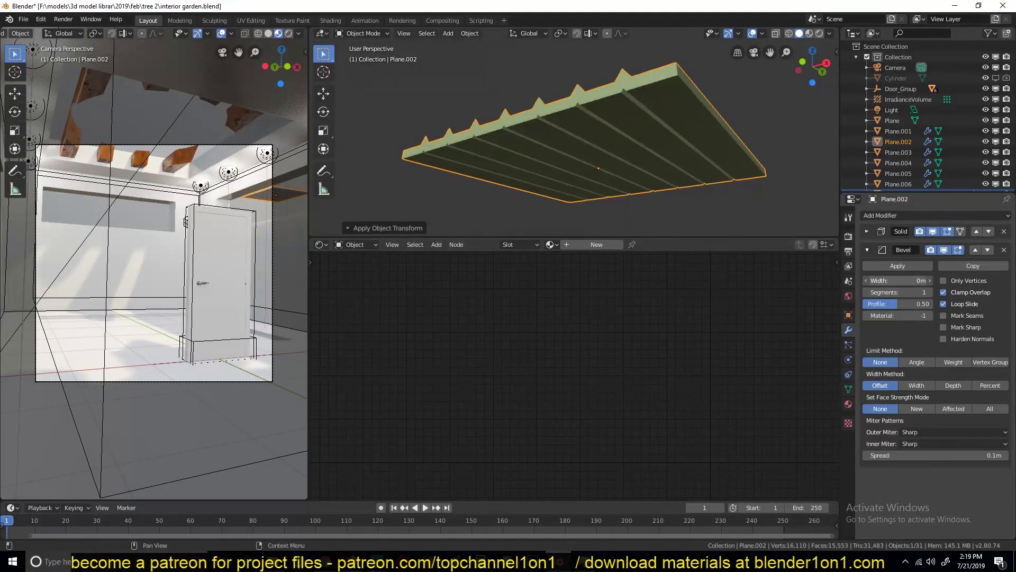
- Assign the wood material to the panel and widen the bevel to 0.015 m
left_click(552, 244)
left_click(582, 317)
key("KP_Divide")
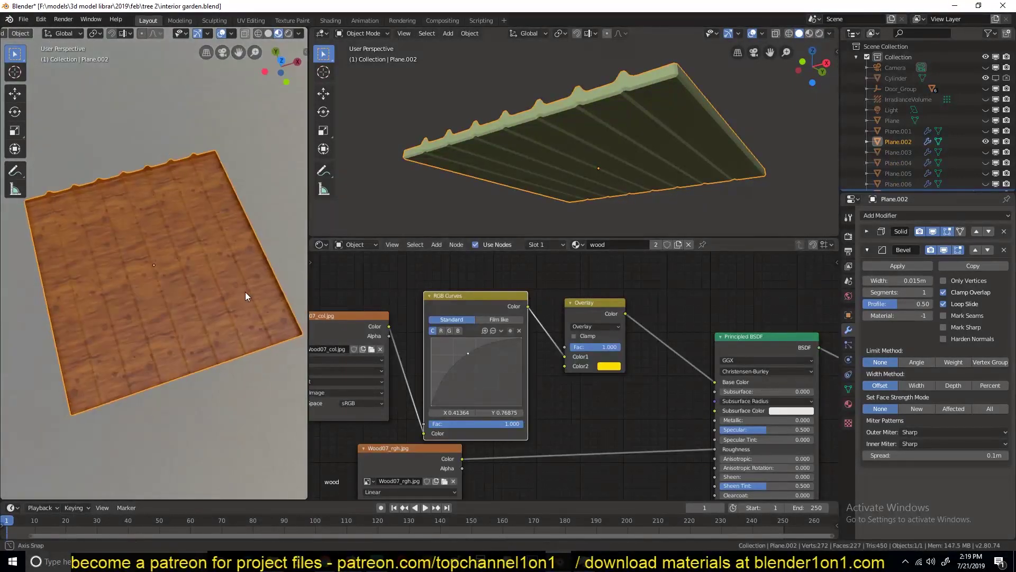
middle_click_drag(246, 291, 139, 217)
key("Tab")
key("Tab")
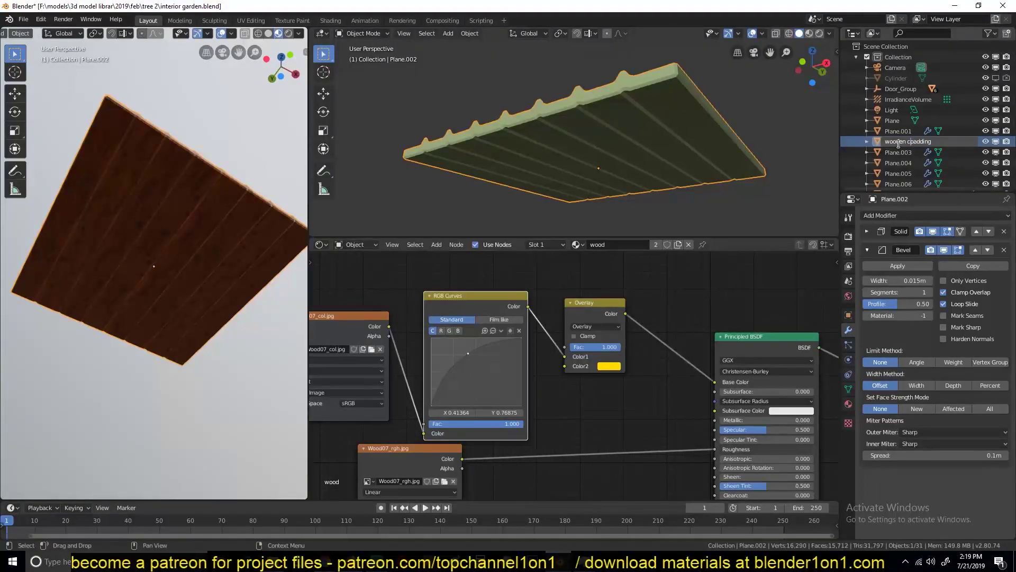
key("KP_Divide")
- Raise the padding panel up to the ceiling and resize it
key("KP_0")
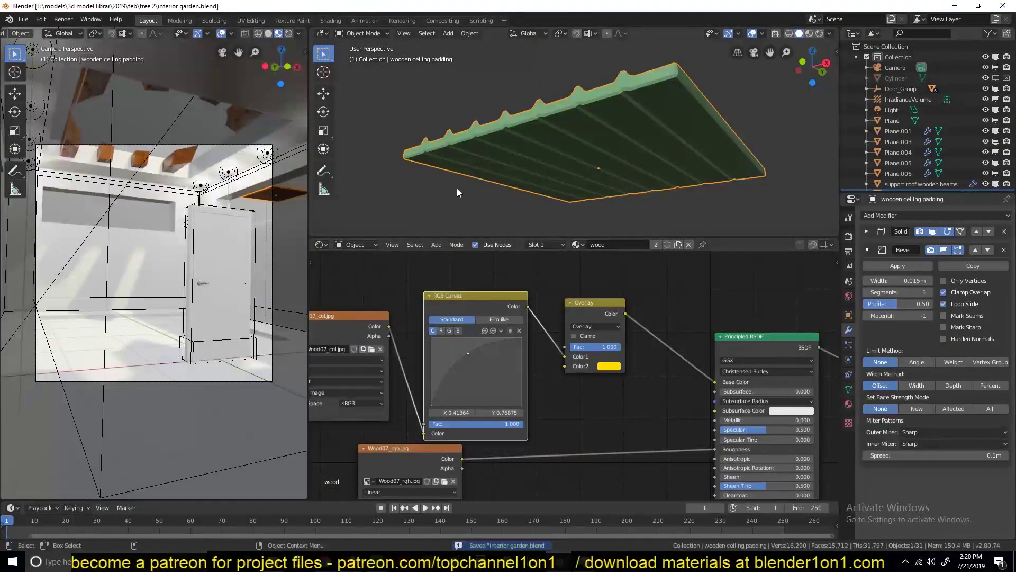
key("KP_7")
key("KP_Decimal")
key("ctrl+s")
middle_click_drag(638, 199, 620, 103)
key("g")
key("z")
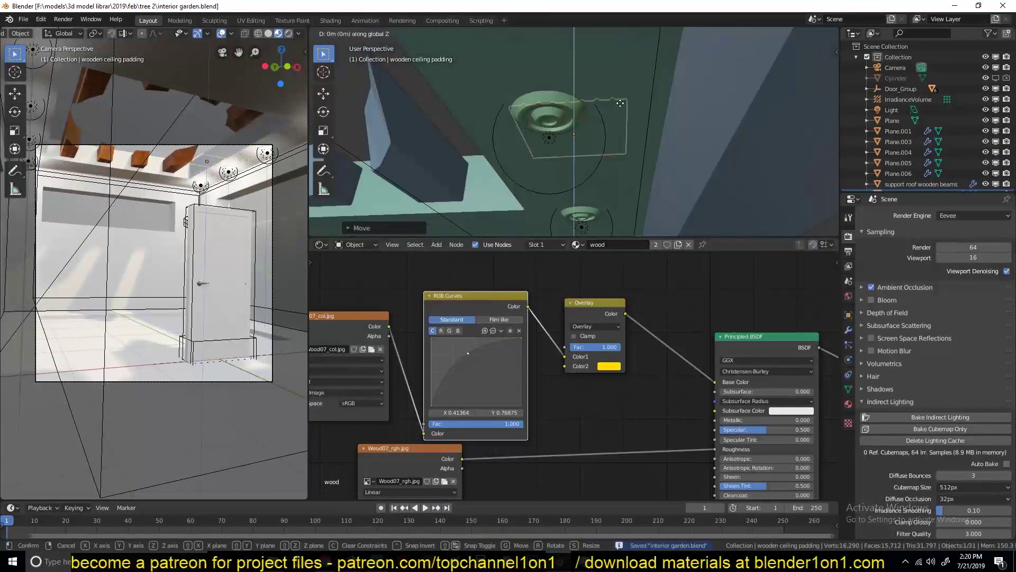
left_click(663, 142)
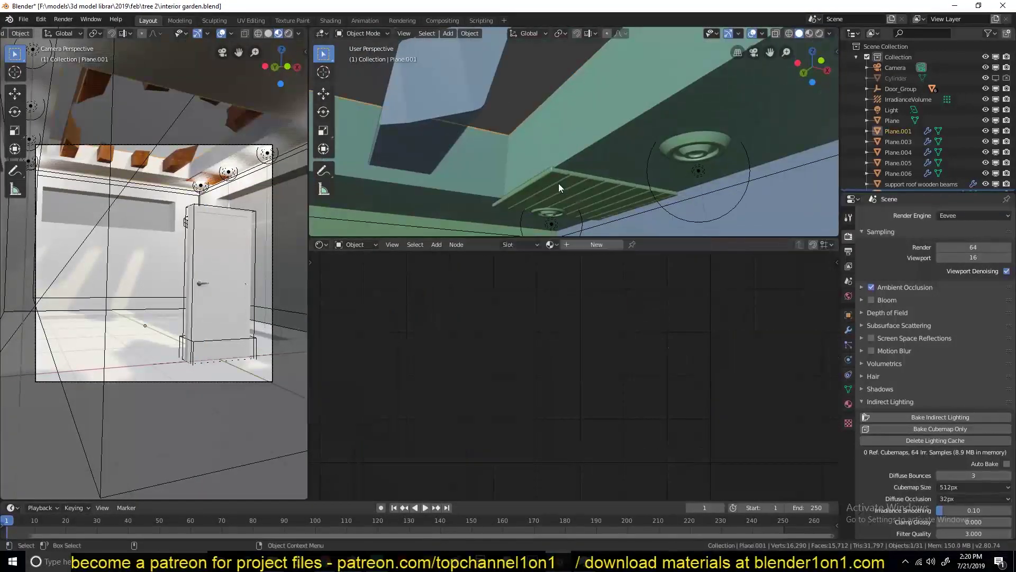
middle_click_drag(558, 183, 631, 189)
key("KP_7")
- Change the camera preview lighting and repeat the panel with an Array modifier
left_click(299, 32)
left_click(251, 87)
scroll(671, 195, "down", 3)
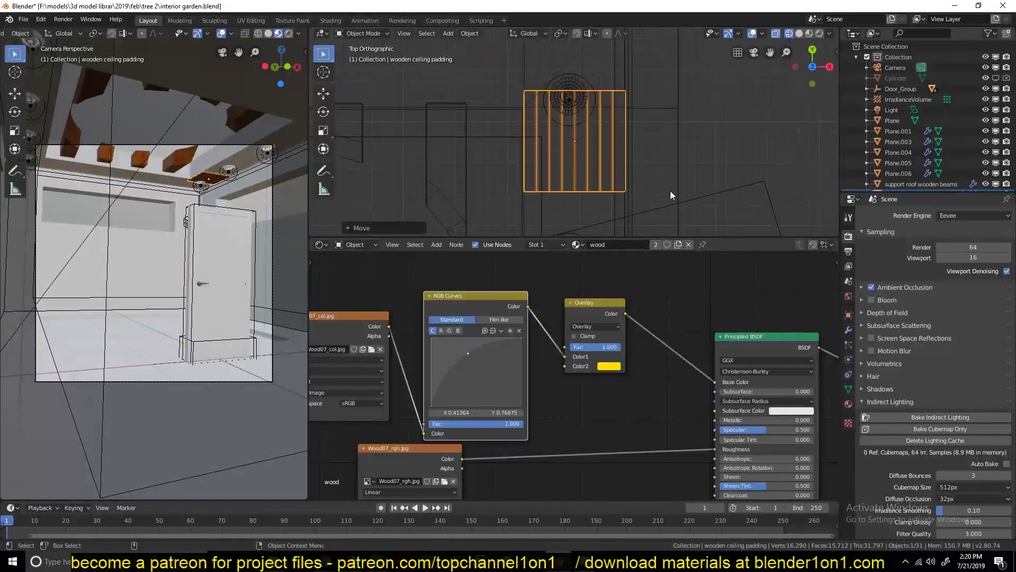
left_click(568, 142)
scroll(569, 142, "down", 3)
left_click(849, 330)
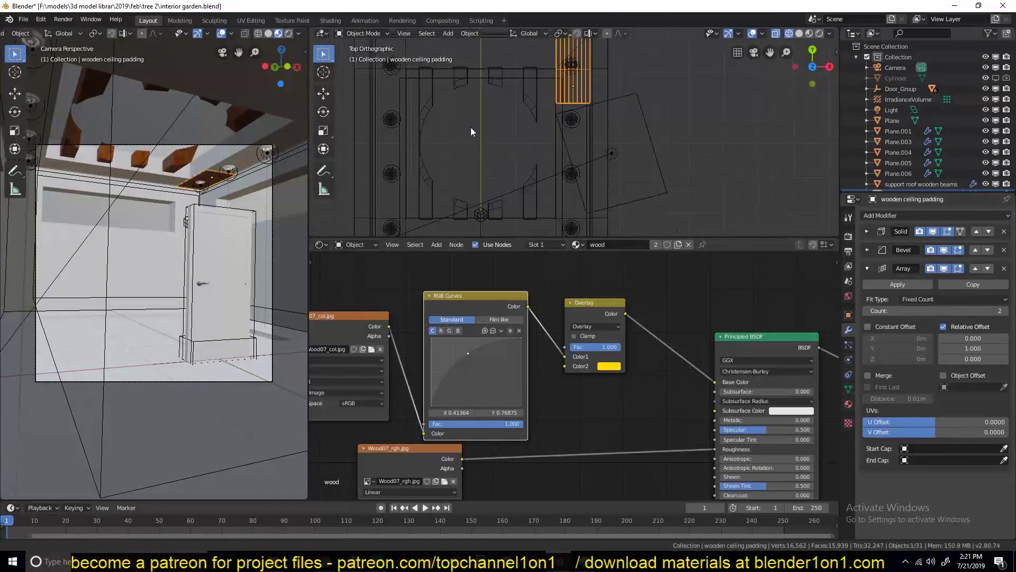
- Slide the padding along Y, place the rotated copy, scale it on X, and save
key("g")
key("y")
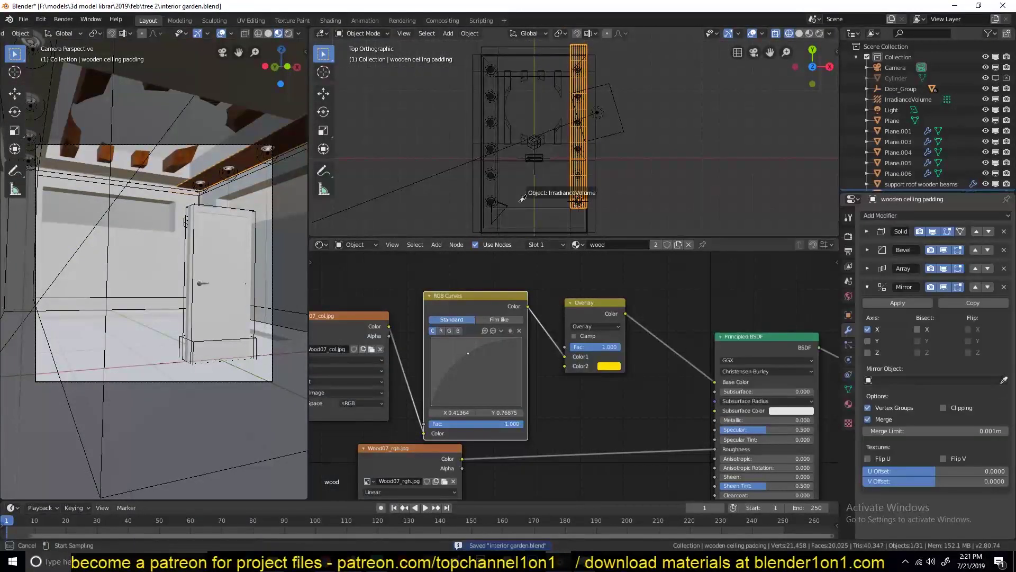
scroll(498, 138, "up", 3)
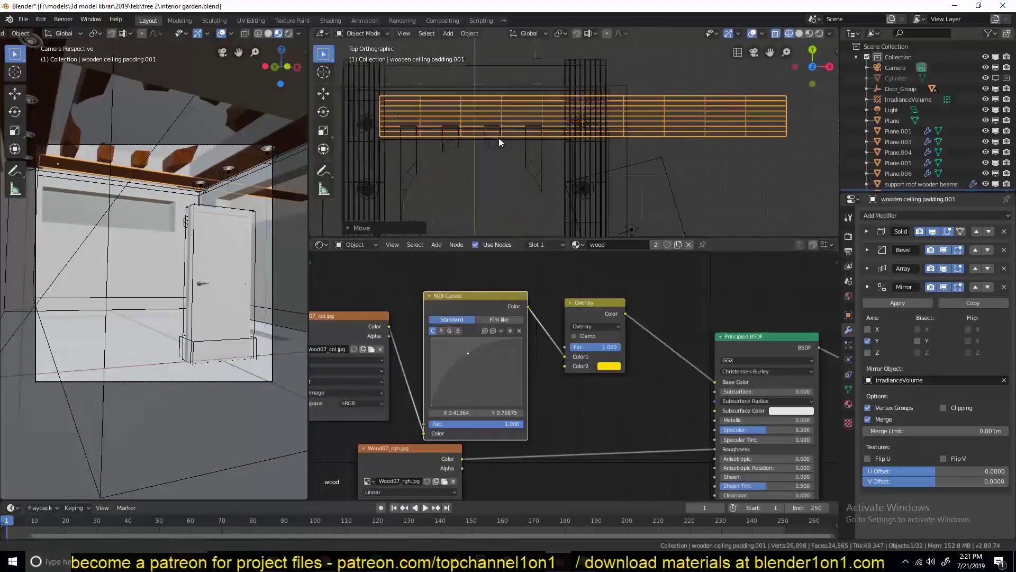
key("g")
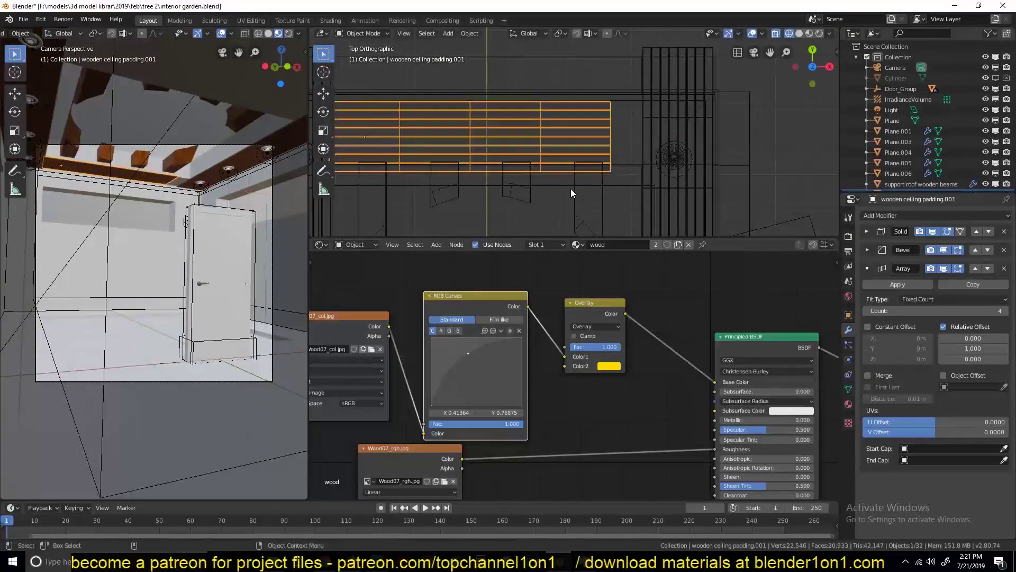
key("s")
key("x")
left_click(623, 161)
key("ctrl+s")
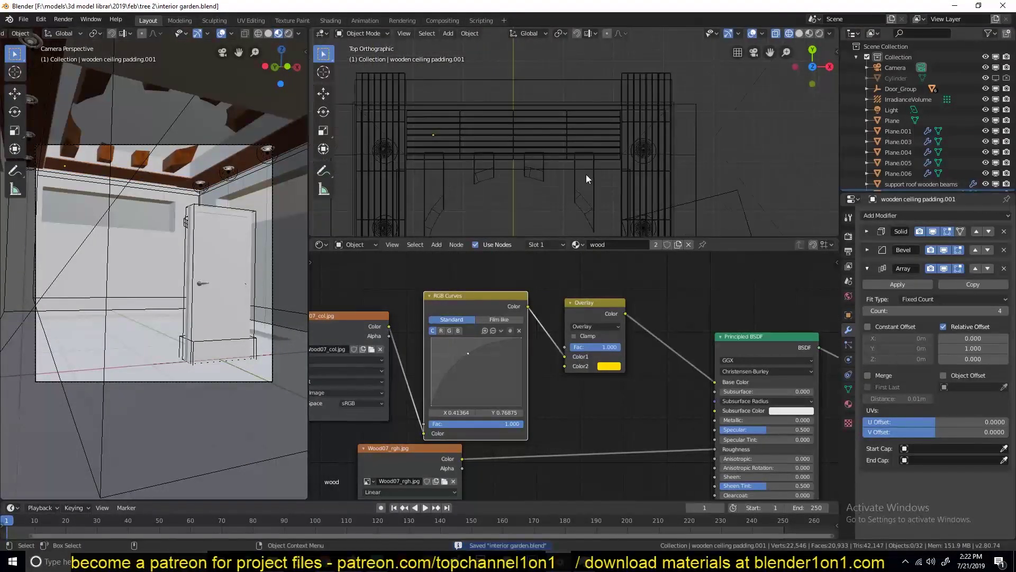
middle_click_drag(586, 173, 641, 82)
scroll(637, 80, "up", 5)
left_click(557, 147)
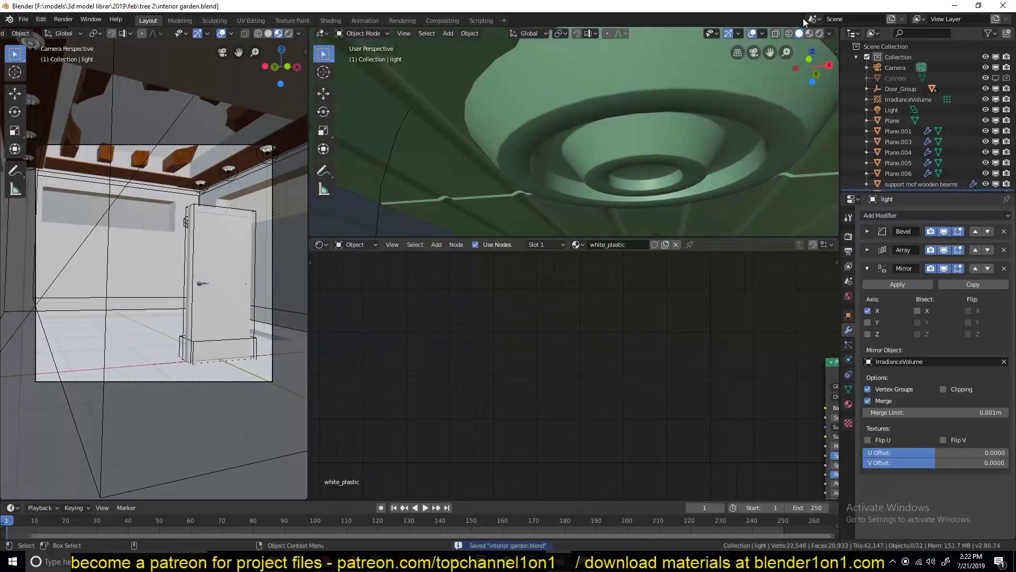
- Move the Point.003 lamp vertically to a new height
left_click(265, 155)
key("g")
key("z")
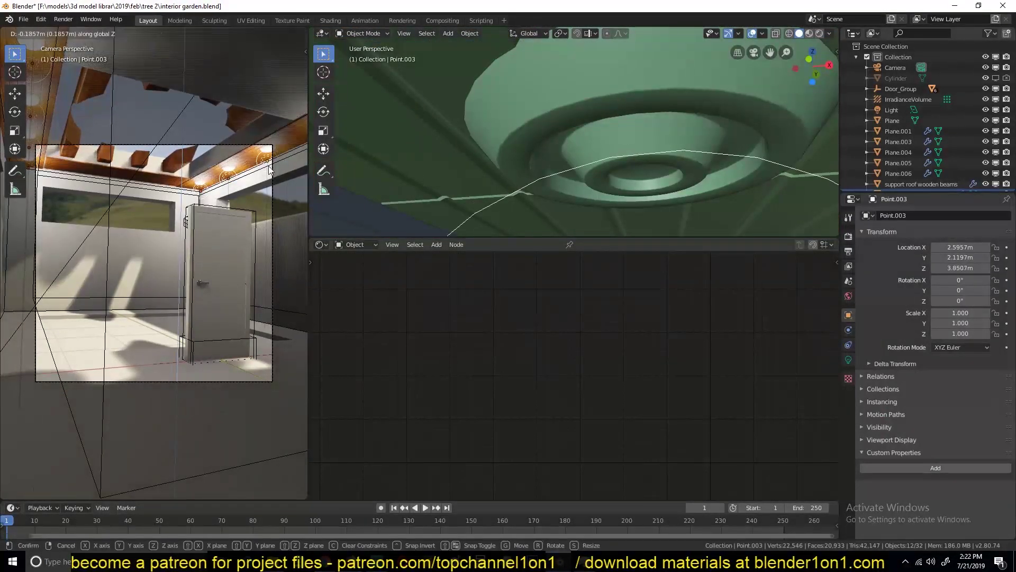
left_click(269, 168)
- Cancel a pending delete of the light.001 fixture and select the Point.004 light instead
left_click(540, 162)
key("KP_7")
key("x")
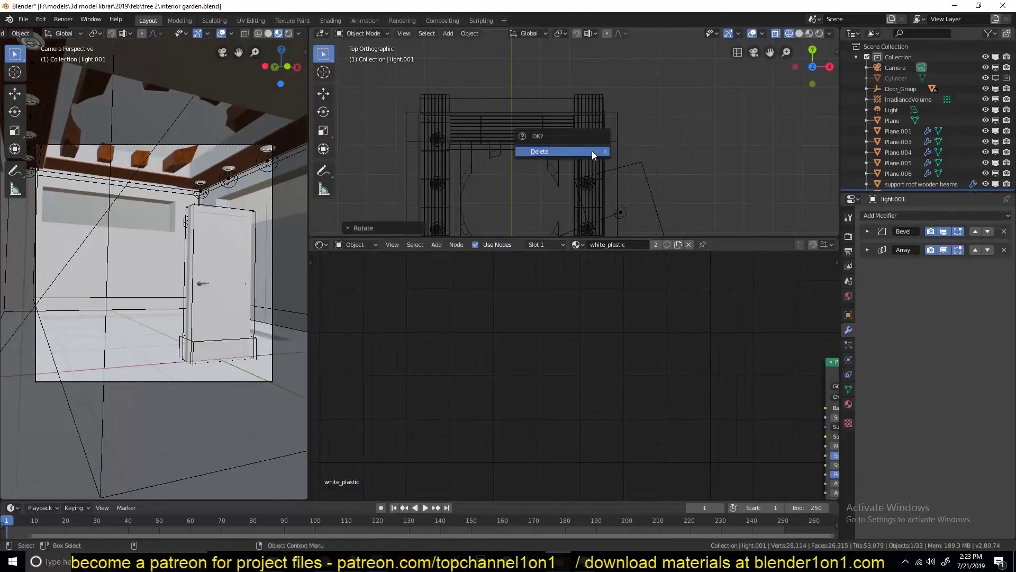
left_click(593, 153)
key("ctrl+z")
left_click(587, 184)
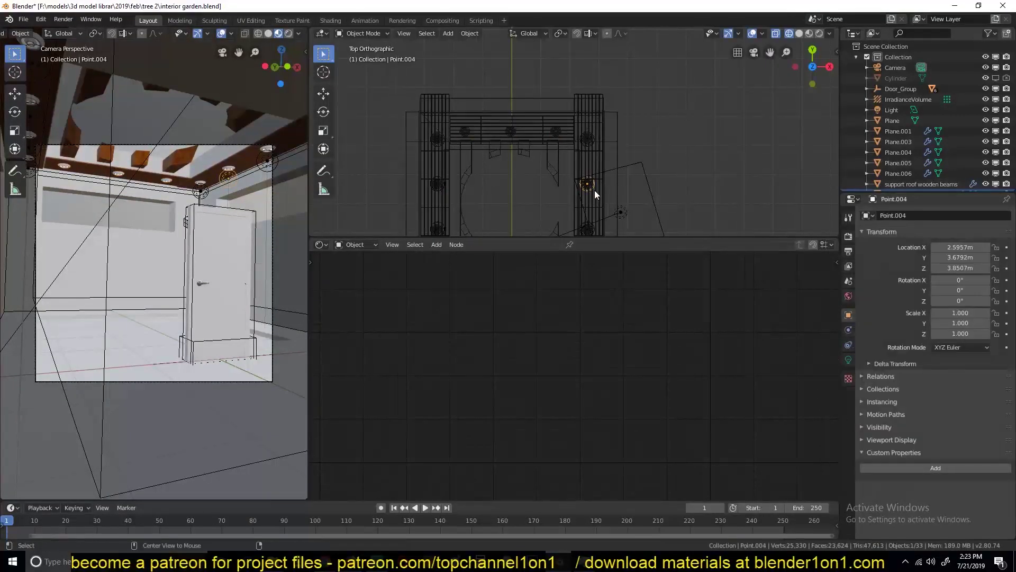
- Add a reflection cubemap probe and place it in the room, seen in rendered camera view
left_click(288, 33)
scroll(513, 148, "down", 3)
key("shift+a")
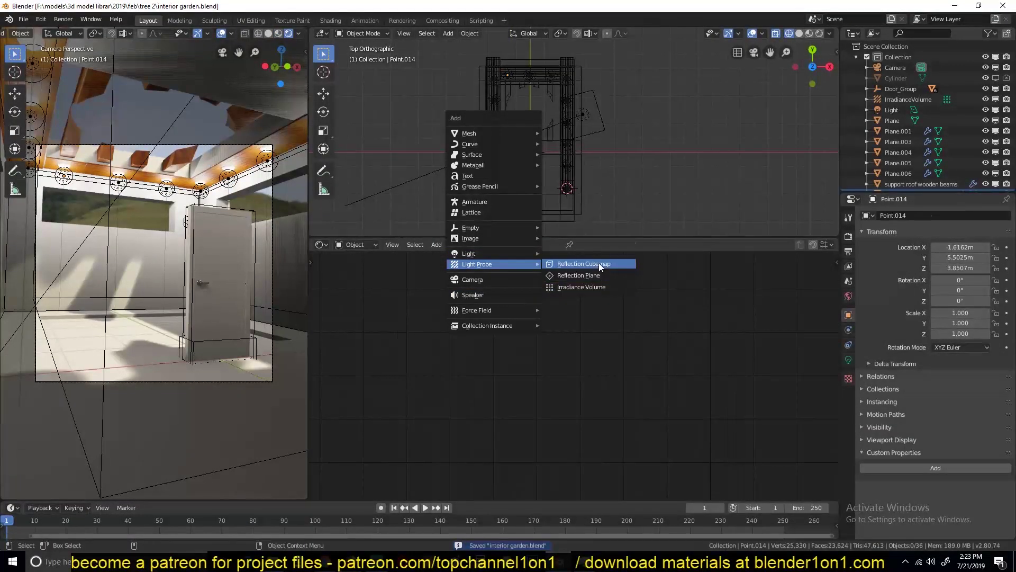
left_click(600, 265)
left_click(591, 96)
- Bake indirect lighting with 2 reflection cubemaps and 64 irradiance samples, then save
left_click(848, 236)
left_click(940, 417)
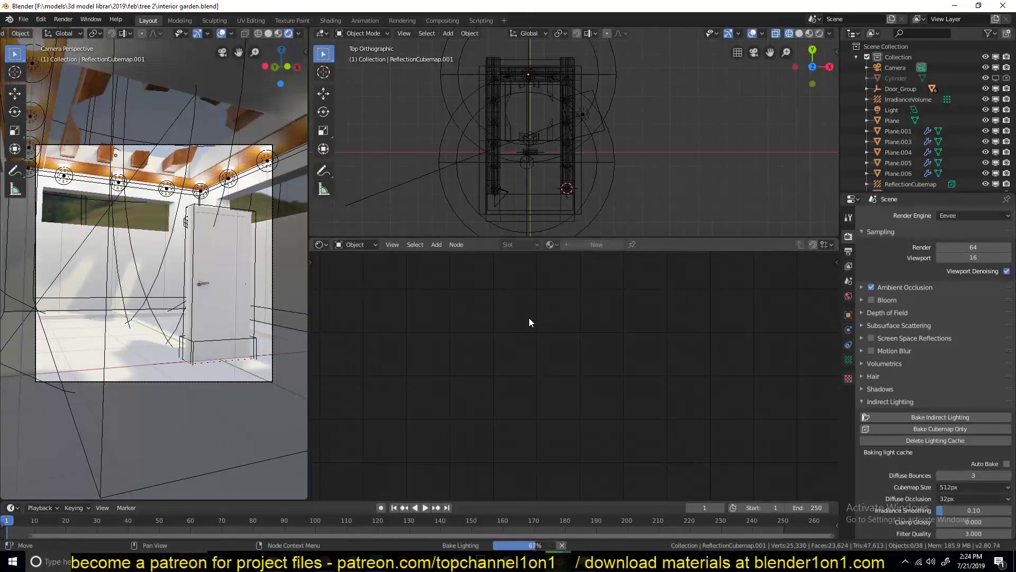
key("ctrl+s")
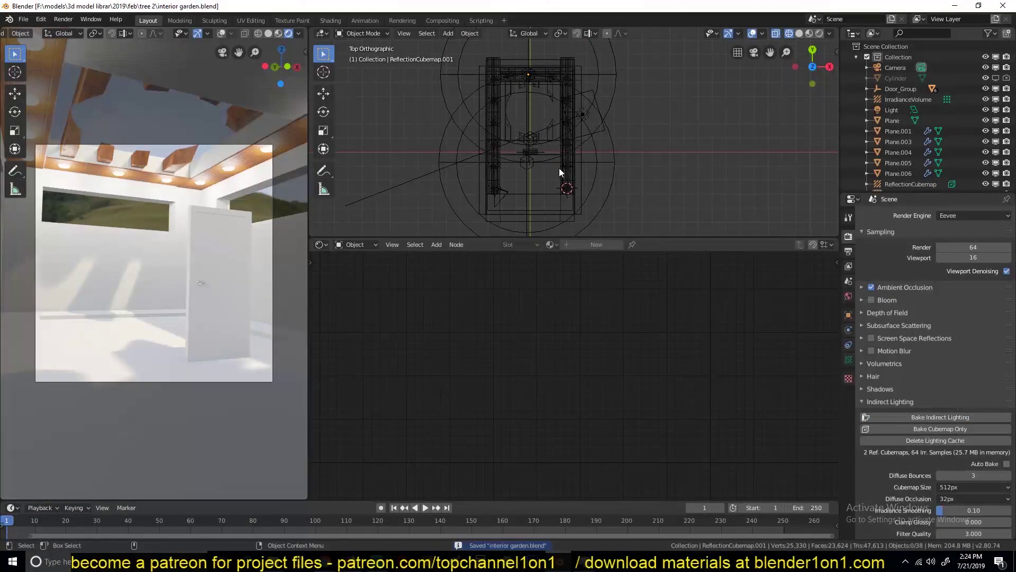
left_click(561, 169)
- Set the ceiling spotlights to 100W, lower them along Z, set 4.6m distance, and save
key("KP_1")
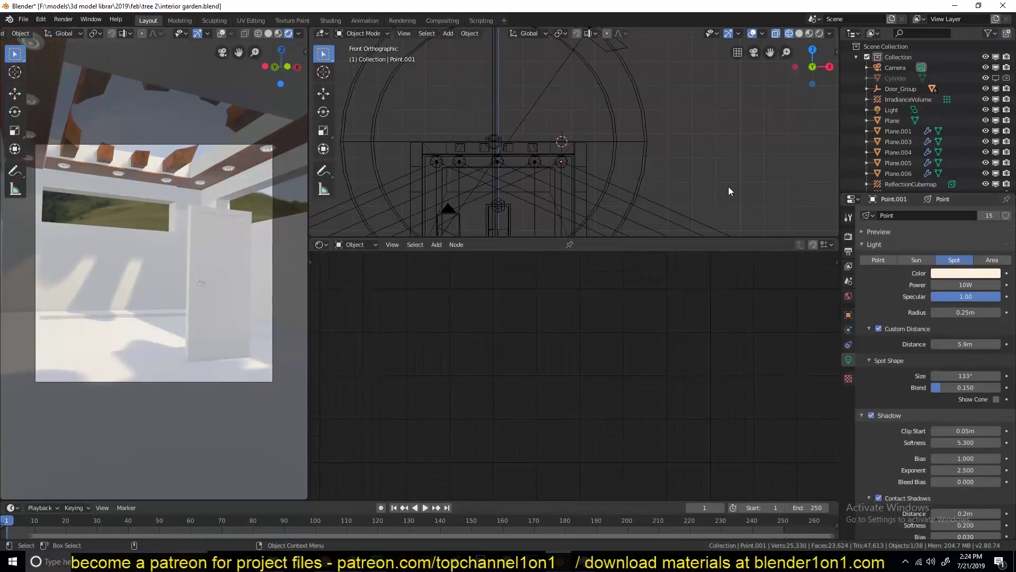
scroll(609, 158, "up", 6)
key("Return")
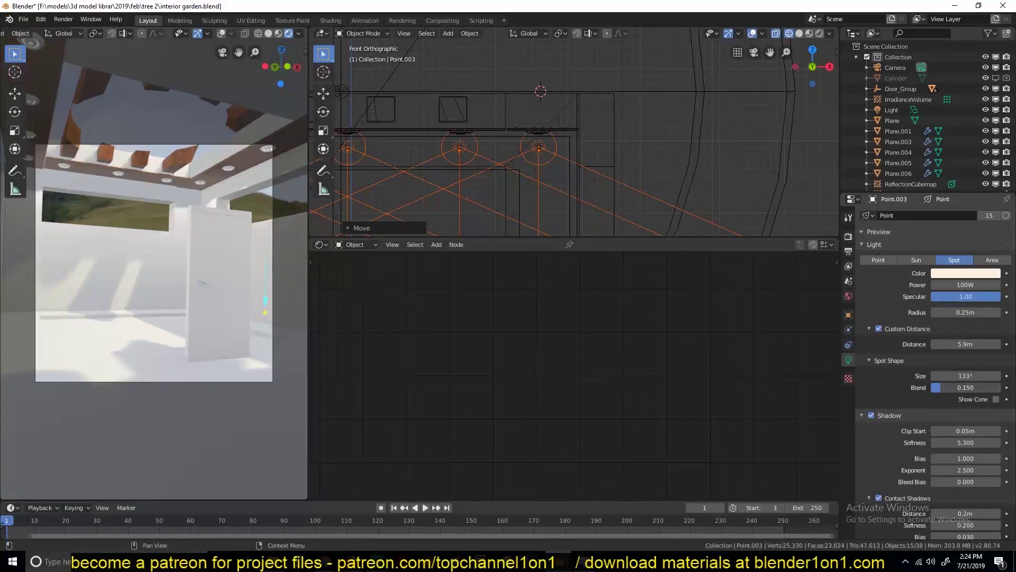
left_click(630, 162)
left_click_drag(966, 376, 971, 376)
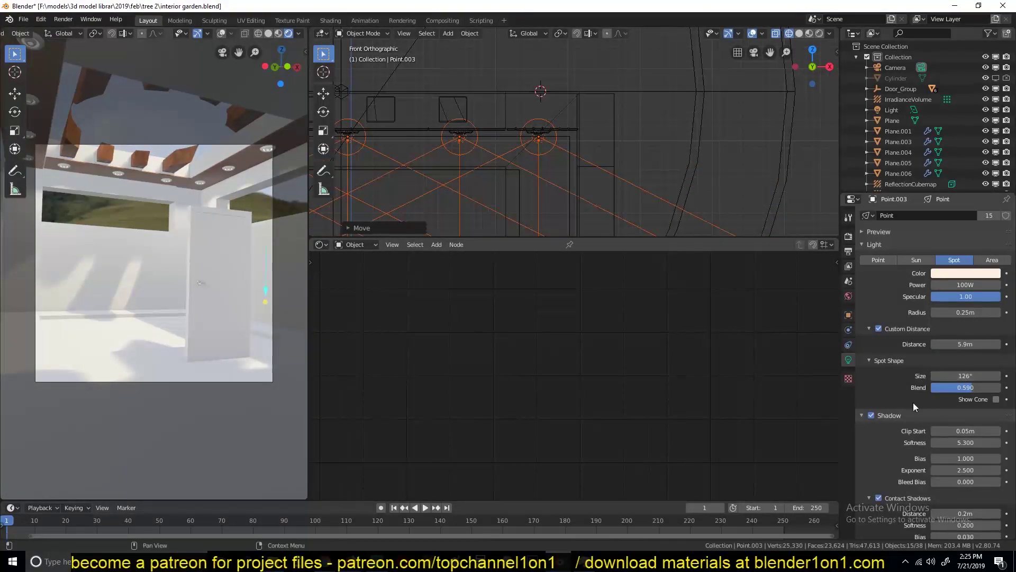
scroll(913, 402, "down", 2)
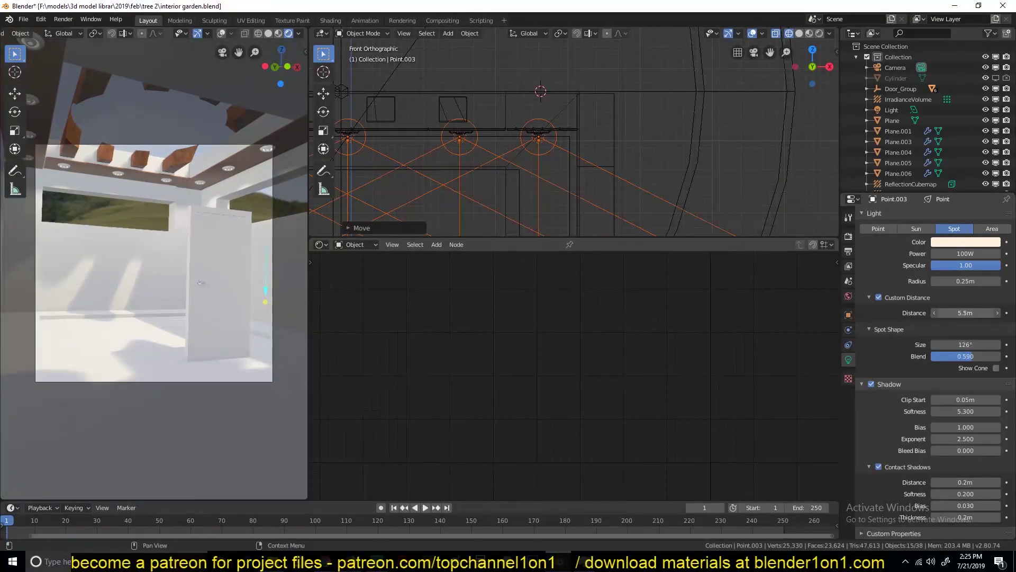
left_click_drag(966, 312, 948, 313)
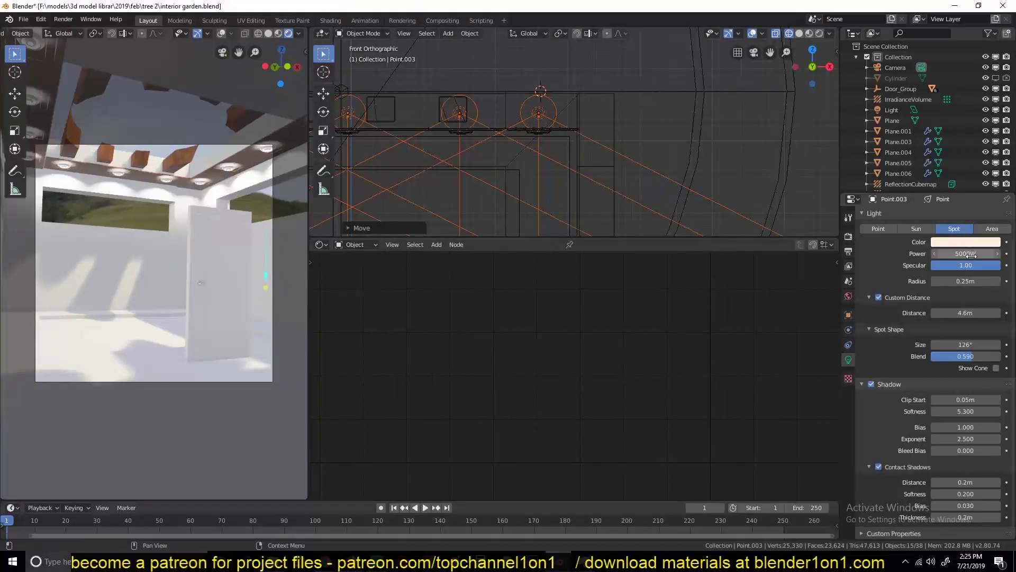
key("g")
key("z")
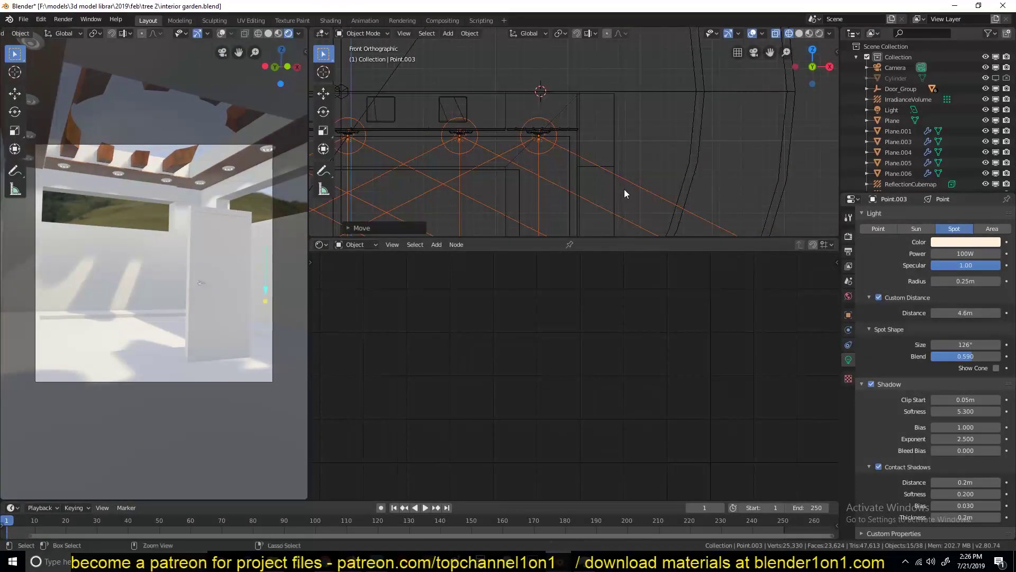
key("ctrl+s")
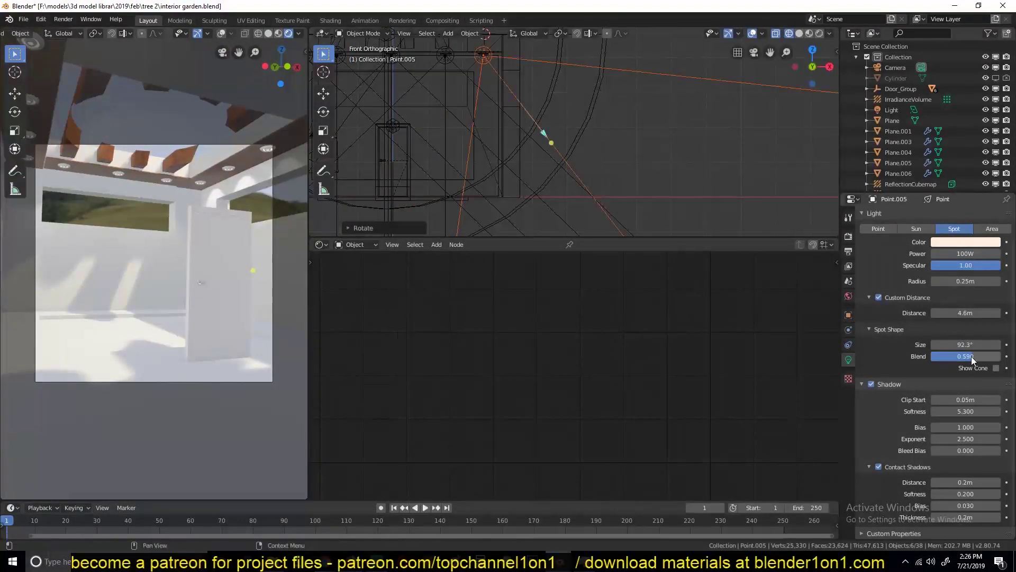
- Give the Point.005 side spot a 1.000 blend and 50W power
left_click_drag(972, 360, 998, 360)
middle_click_drag(363, 127, 627, 210, "alt")
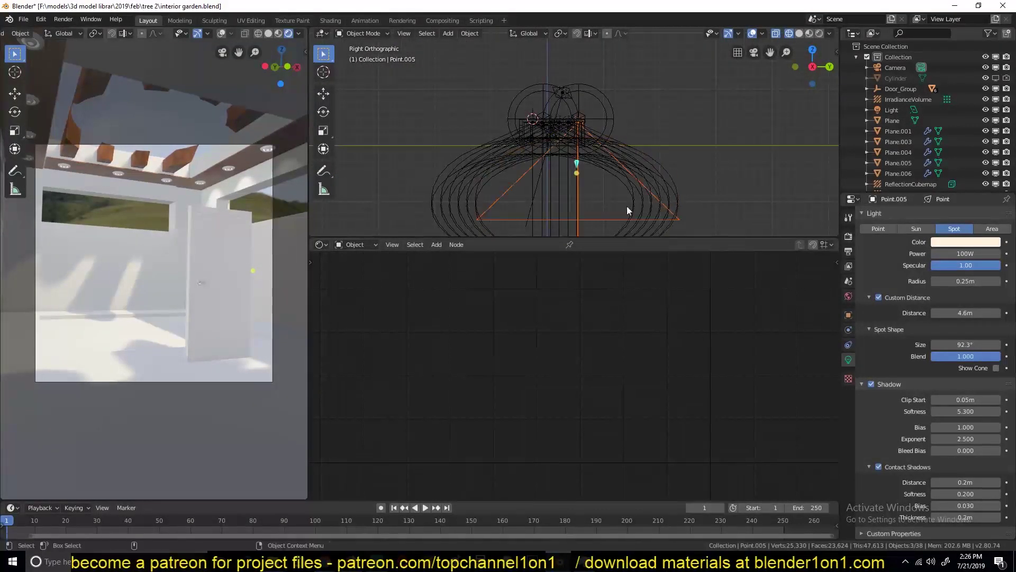
type("50")
key("Return")
- Exclude the meshlights_sources collection from the scene in the outliner
scroll(587, 187, "up", 5)
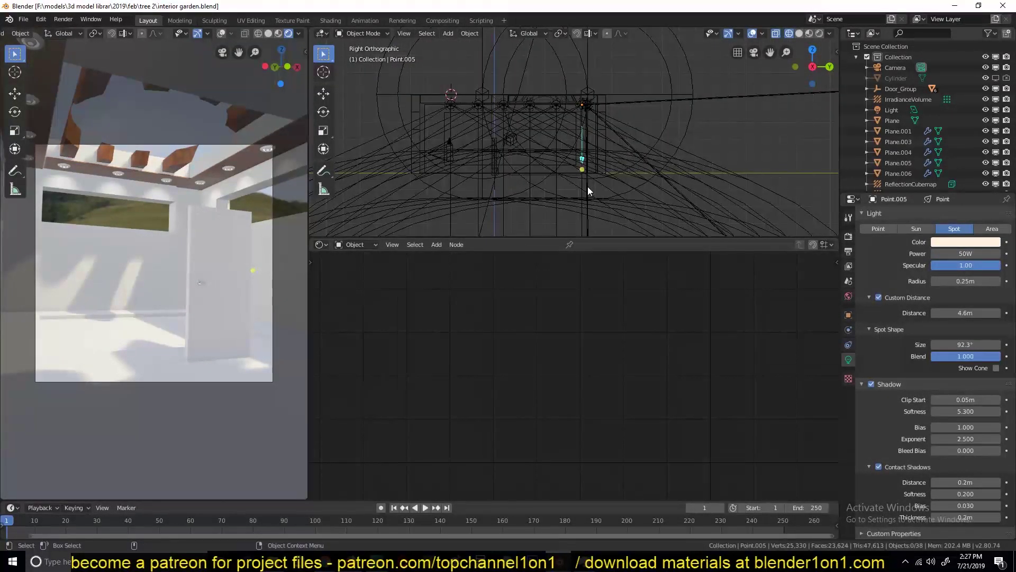
scroll(584, 194, "down", 5)
scroll(953, 175, "down", 4)
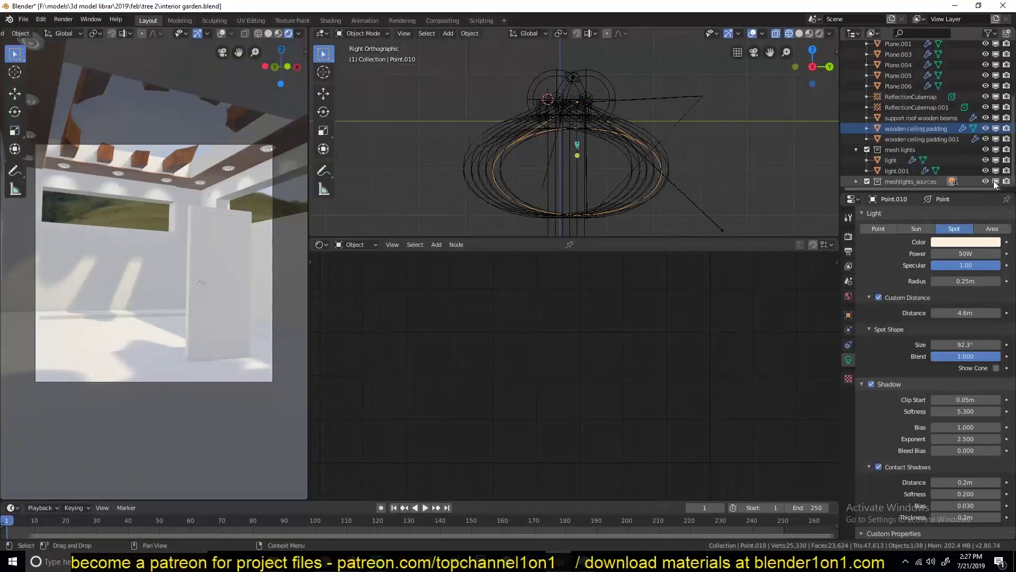
left_click(985, 182)
scroll(729, 154, "up", 3)
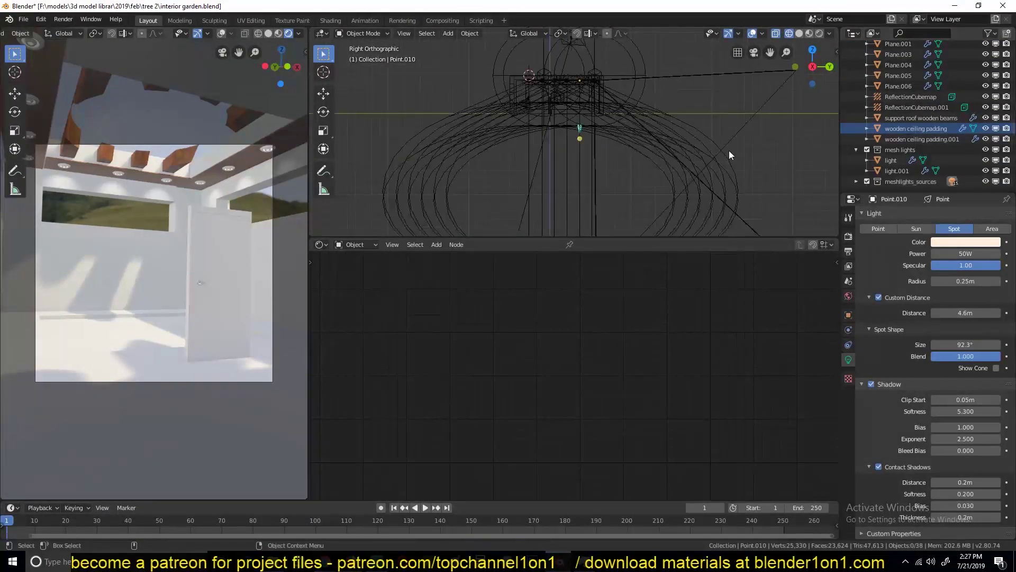
left_click(869, 182)
scroll(708, 159, "up", 2)
- Select a wall plane of the room in solid shading and save
scroll(628, 158, "up", 2)
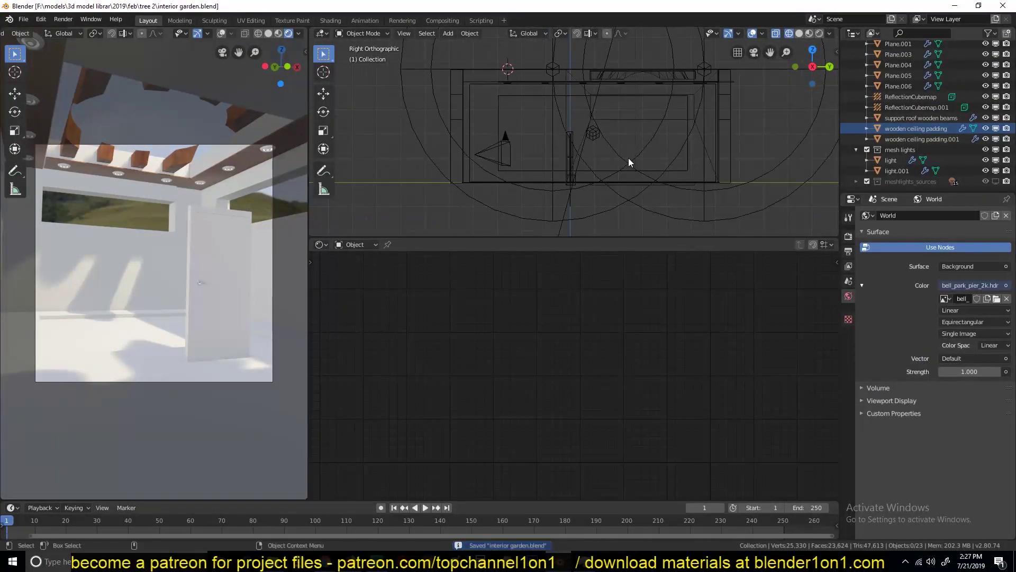
scroll(561, 154, "up", 2)
left_click(562, 156)
middle_click_drag(561, 156, 489, 193)
key("shift+z")
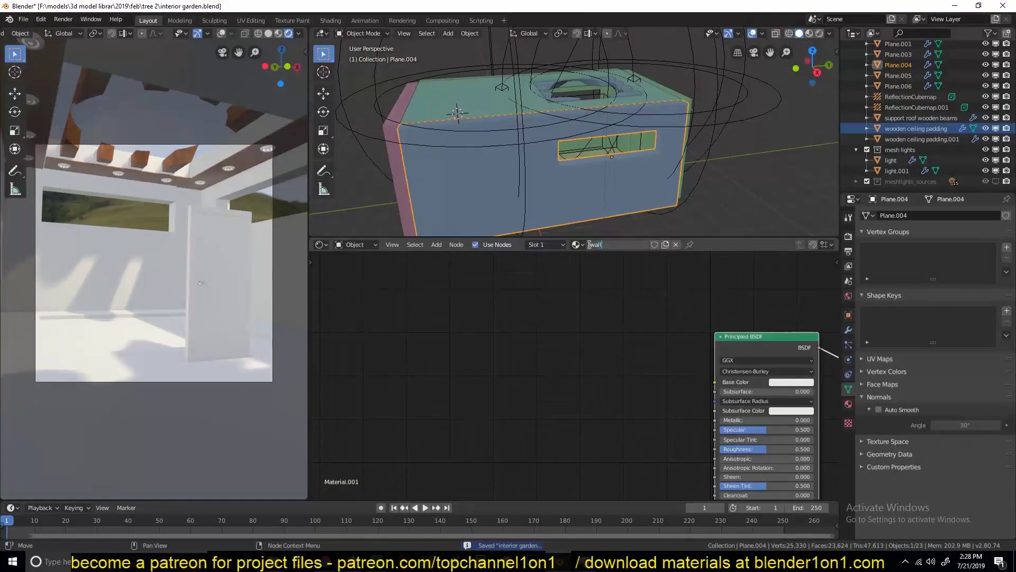
key("ctrl+s")
- Add an Image Texture node loaded with the garden soil image
key("shift+a")
left_click(476, 382)
left_click(460, 356)
double_click(506, 226)
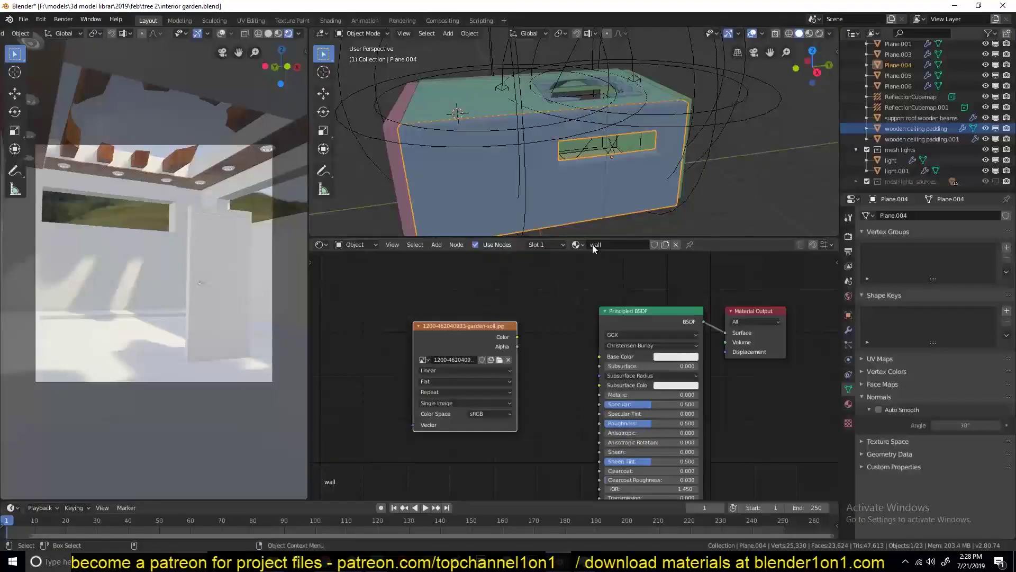
- Select all the wall planes and add texture coordinate and mapping nodes to the image
left_click(682, 163)
scroll(682, 163, "down", 3)
middle_click_drag(604, 154, 519, 152)
left_click(520, 151)
key("ctrl+t")
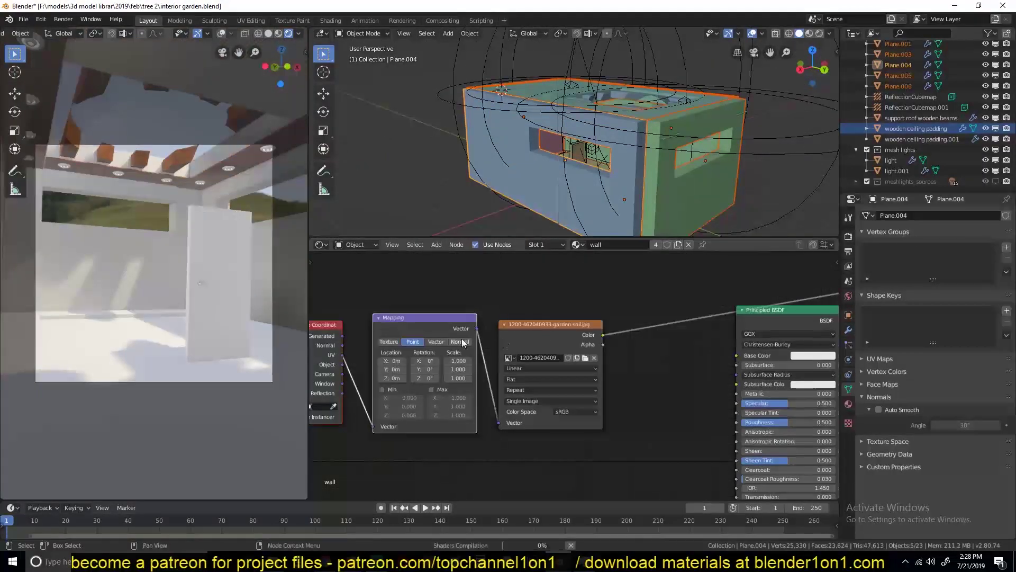
left_click_drag(412, 373, 446, 434)
- Insert a ColorRamp node after the image colour output
key("shift+a")
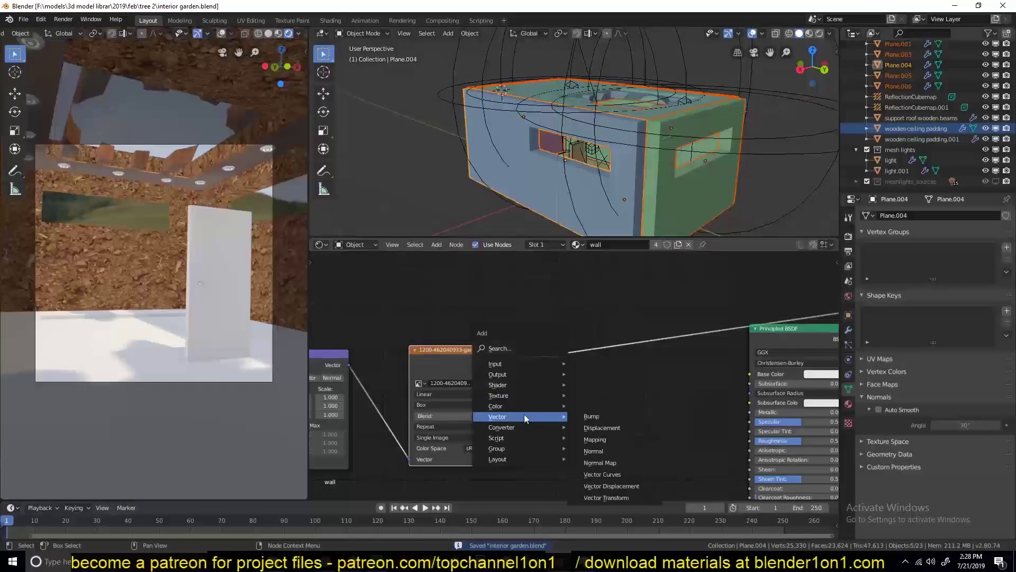
left_click(577, 353)
left_click(570, 398)
scroll(570, 399, "down", 3)
- Add a Math Add node and pick a new base colour for the wall
key("shift+a")
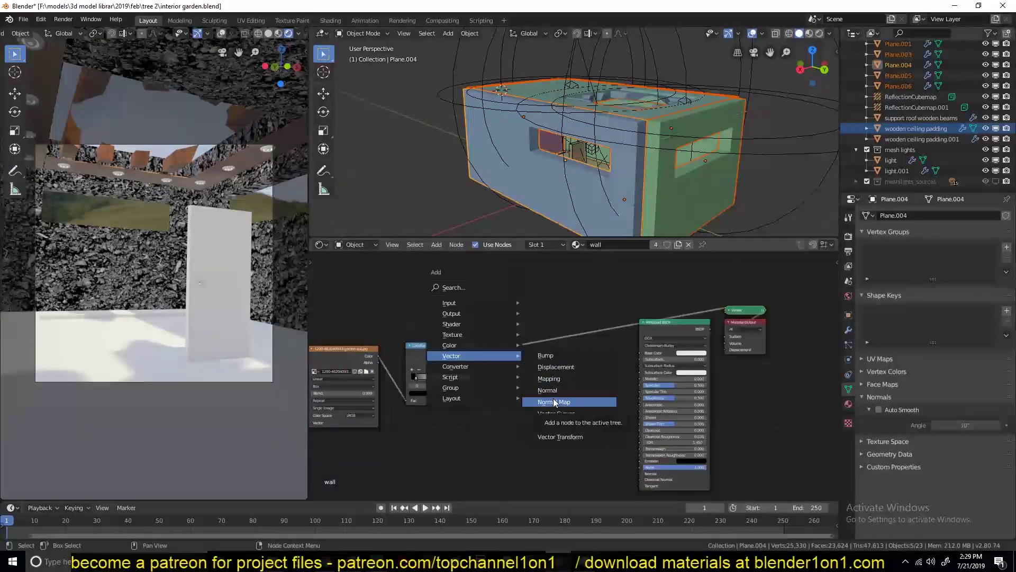
scroll(560, 398, "up", 1)
key("shift+a")
left_click(543, 340)
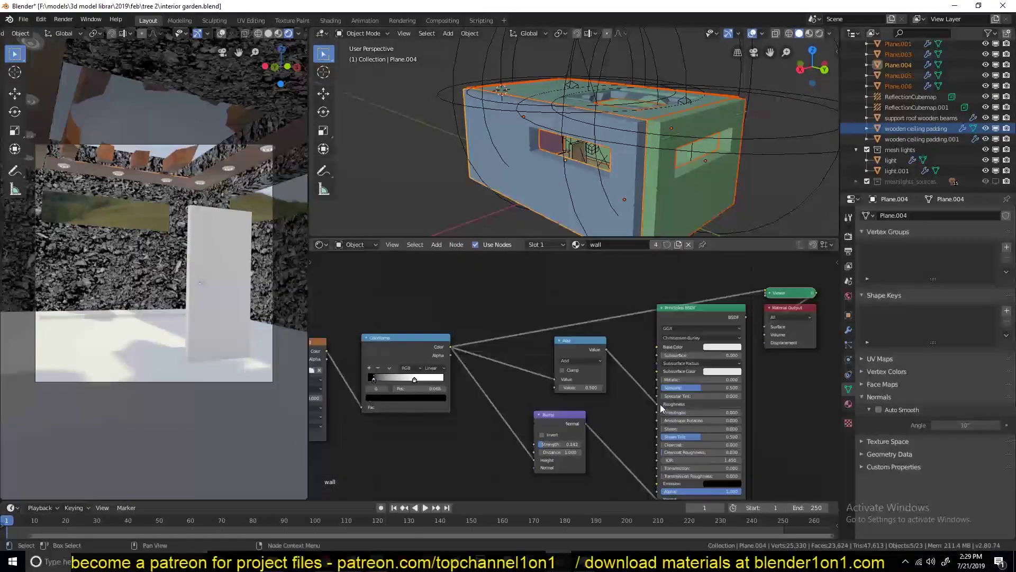
scroll(661, 407, "up", 1)
left_click(757, 339)
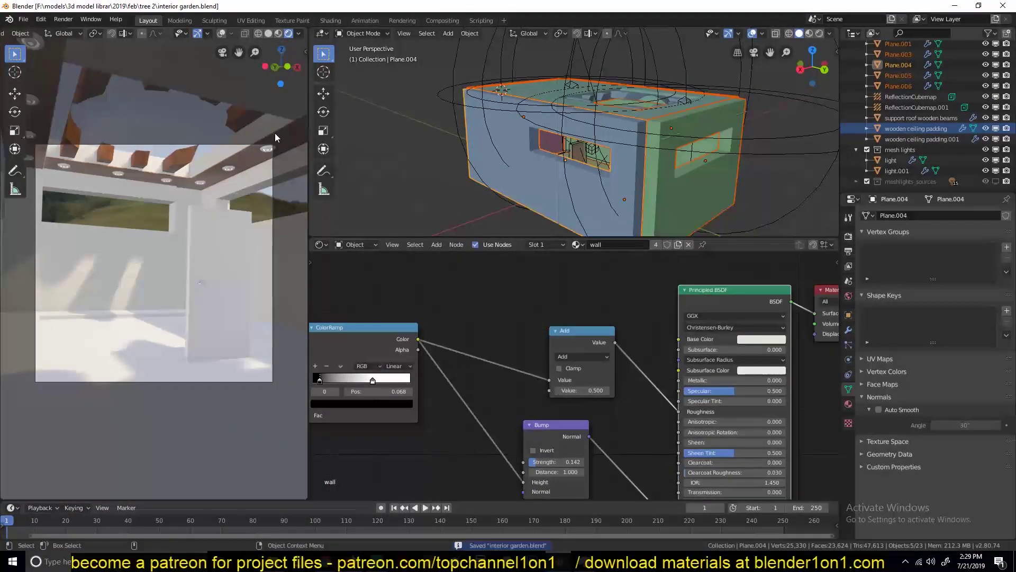
scroll(425, 168, "down", 4)
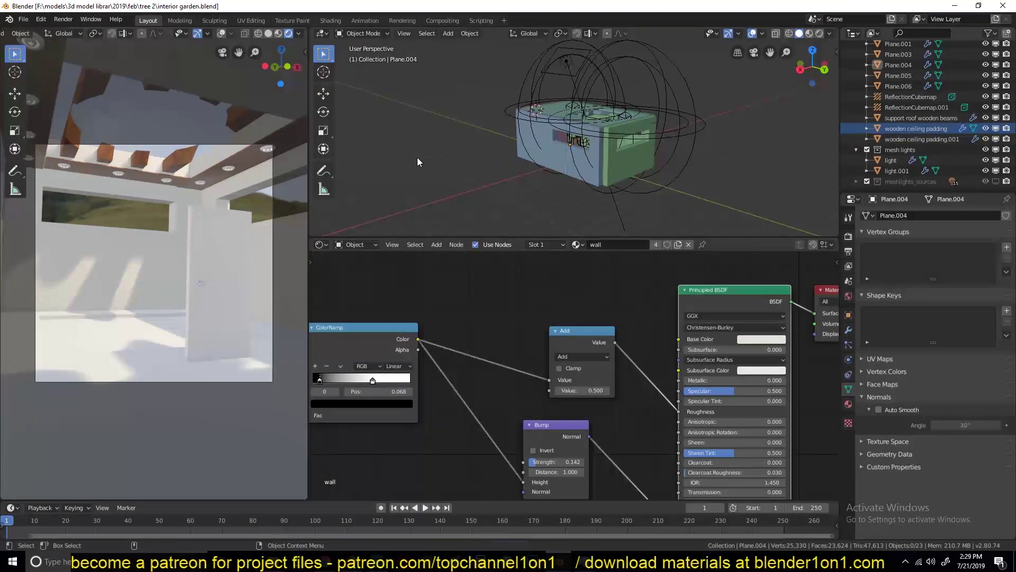
middle_click_drag(567, 161, 621, 149)
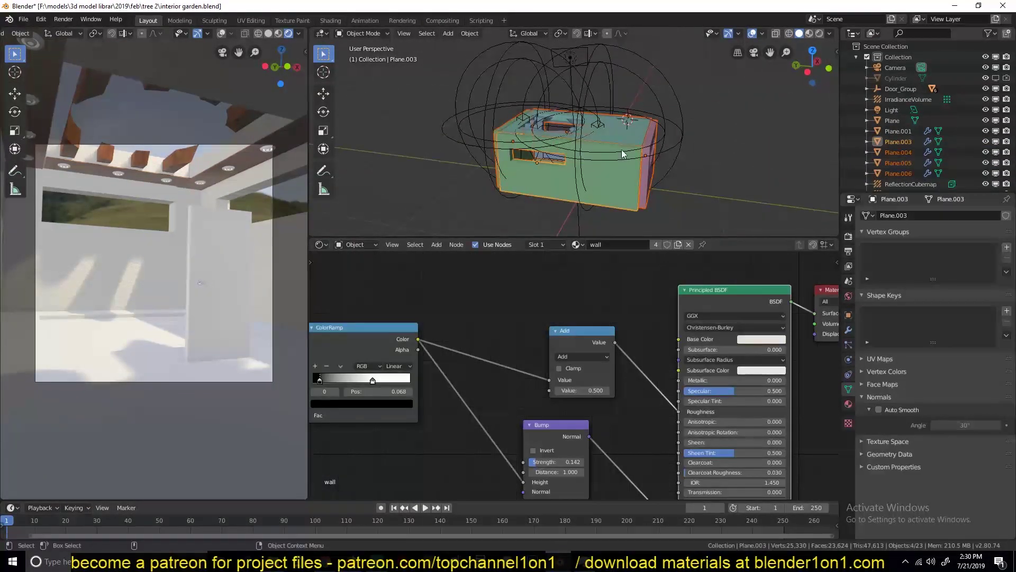
- Delete Plane.001, reveal the hidden planes, and select the Plane.002 floor patch
key("KP_7")
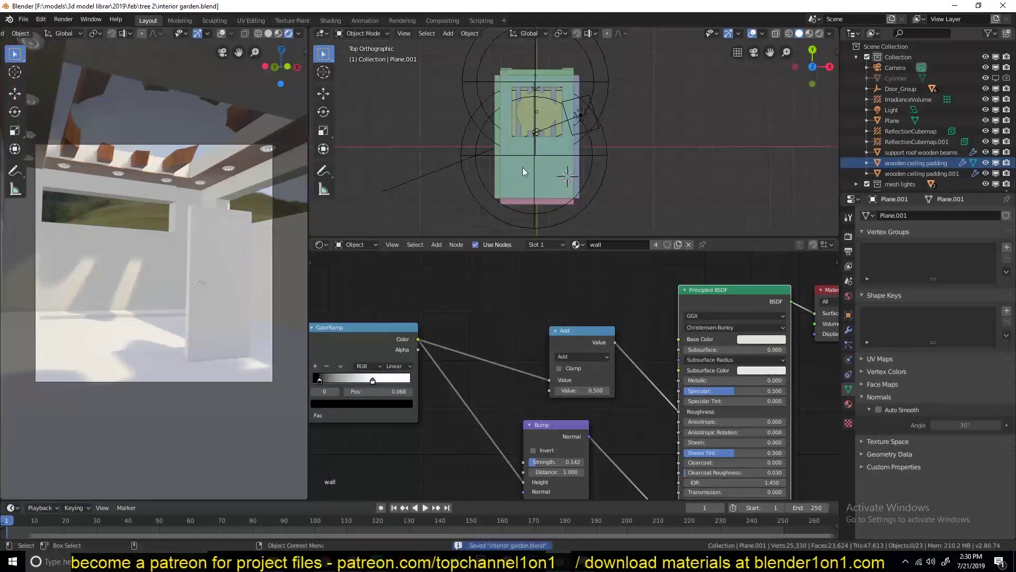
key("Delete")
scroll(638, 87, "up", 3)
mouse_move(637, 87)
middle_mouse_down()
mouse_move(628, 157)
mouse_move(779, 104)
middle_mouse_up()
left_click(628, 156)
key("alt+h")
key("shift+z")
scroll(780, 109, "down", 5)
left_click(660, 125)
- Subdivide the faces of Plane.002 and save
right_click(580, 142)
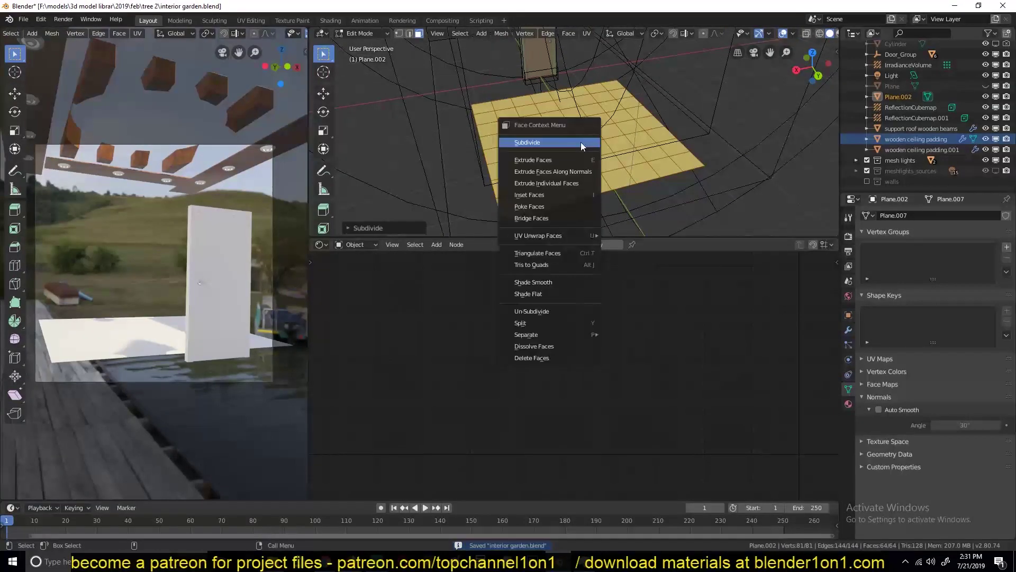
key("ctrl+s")
left_click(849, 330)
left_click(935, 215)
- Add a Displace modifier with a new Clouds texture of size 1.25
left_click(883, 274)
left_click(962, 270)
left_click(848, 423)
left_click(953, 247)
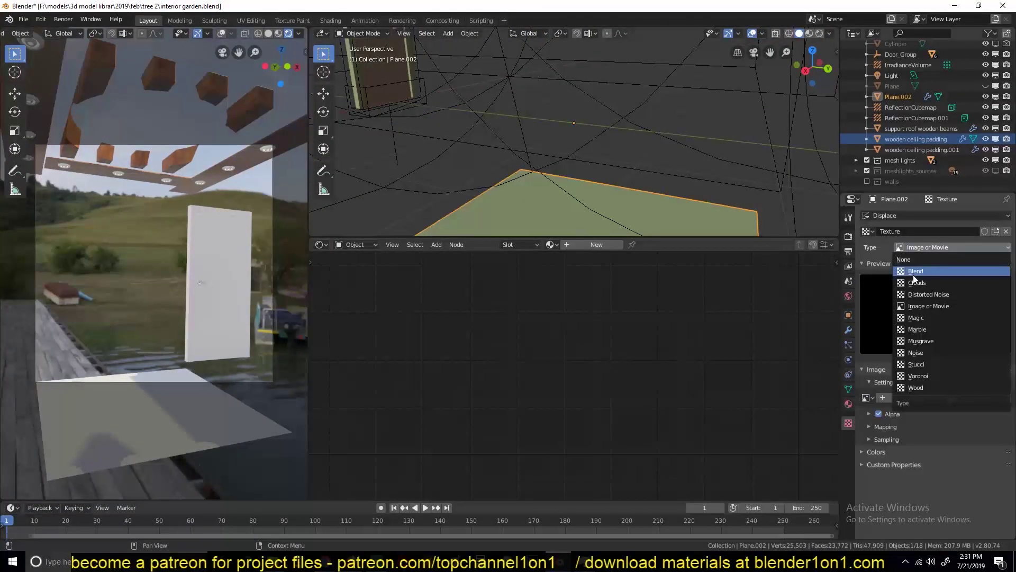
left_click(932, 265)
left_click(849, 330)
mouse_move(965, 432)
left_mouse_down()
mouse_move(979, 433)
mouse_move(948, 433)
mouse_move(956, 456)
mouse_move(985, 455)
left_mouse_up()
- Add a second Displace modifier with strength -0.180, leave edit mode, and save
left_click(958, 302)
left_click(973, 386)
left_click(986, 234)
left_click(849, 329)
left_click(988, 216)
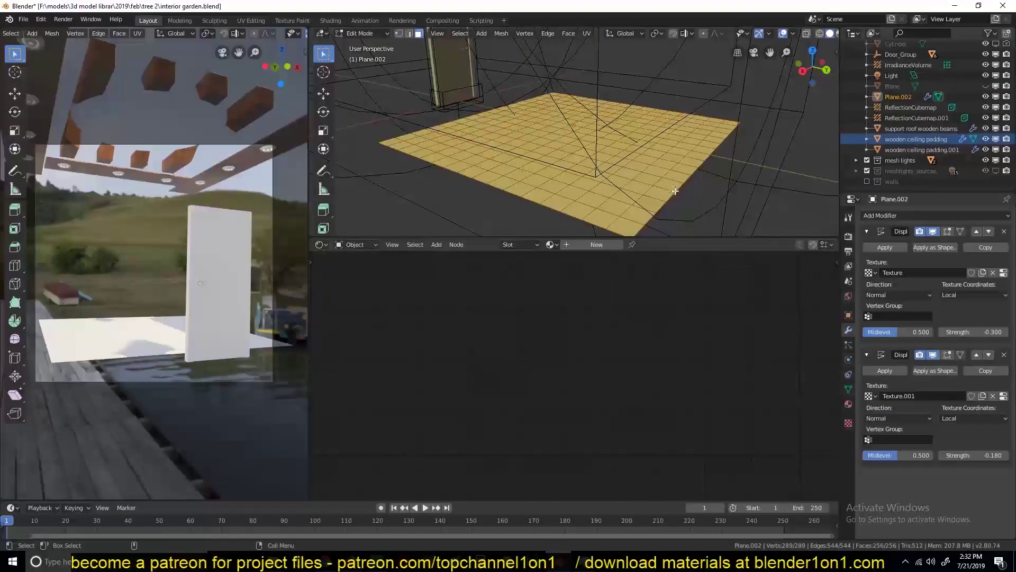
left_click(849, 390)
type("displacement")
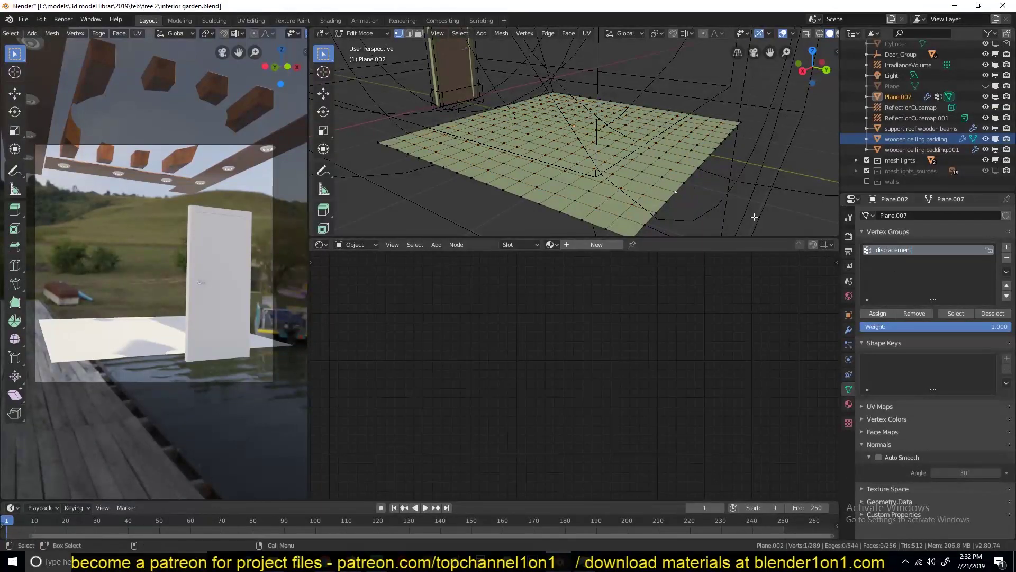
left_click(849, 330)
key("Tab")
key("ctrl+s")
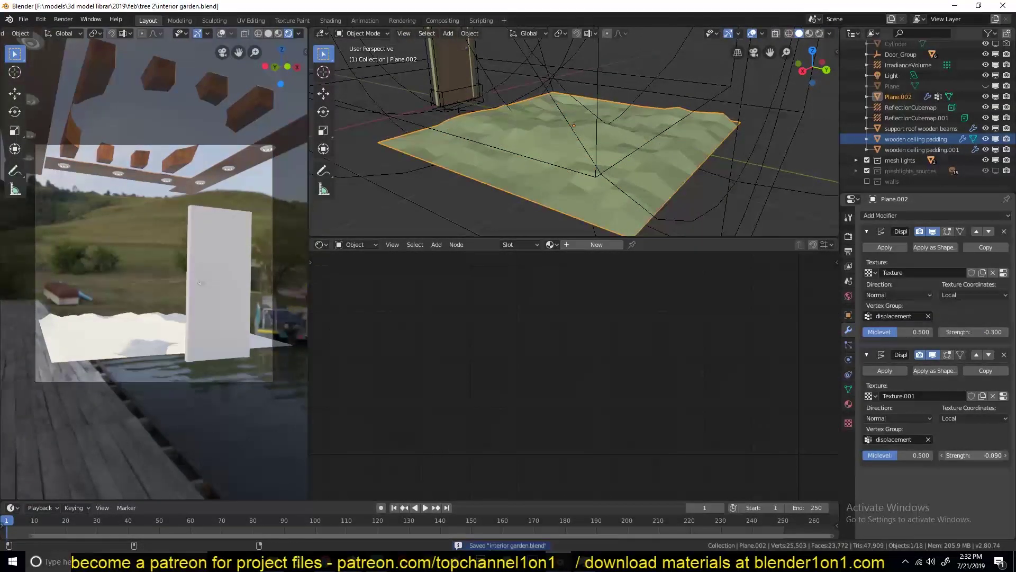
- Add a Subdivision Surface modifier placed below the first Displace, and save
left_click(866, 231, "ctrl")
left_click(920, 216)
left_click(958, 313)
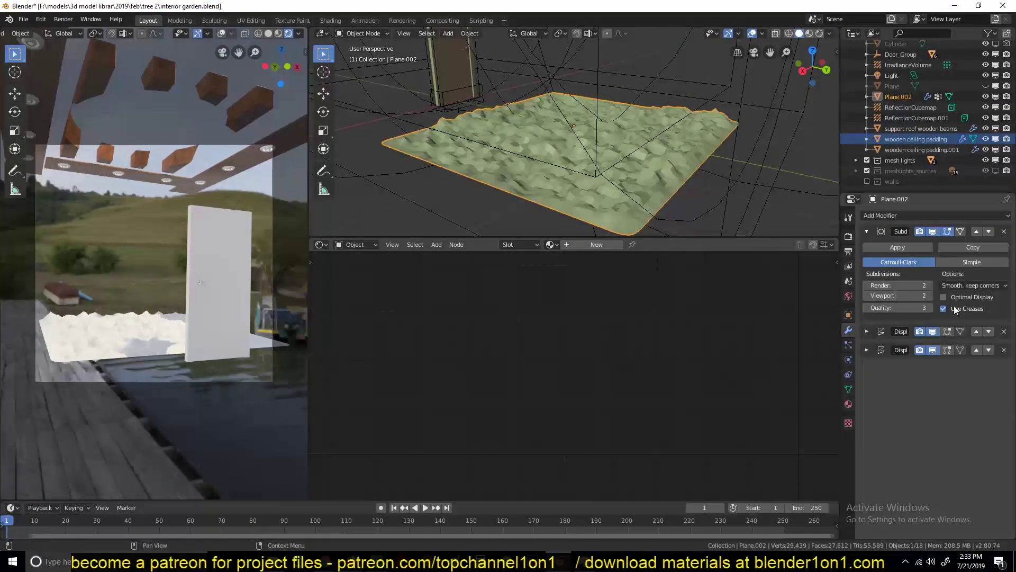
left_click(989, 231)
left_click(867, 231)
middle_click_drag(794, 201, 873, 244)
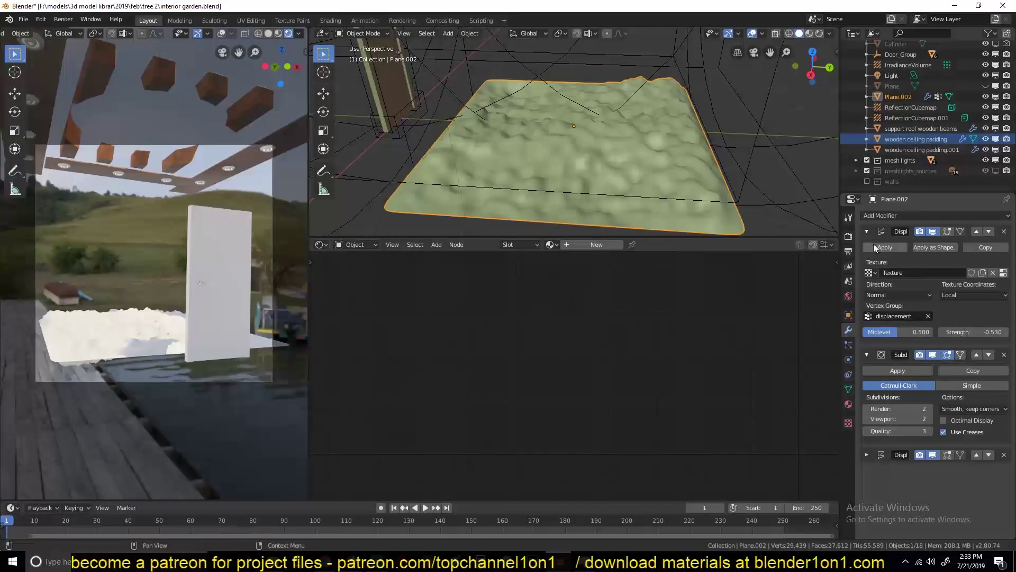
left_click(867, 231)
left_click(866, 454)
mouse_move(582, 159)
middle_mouse_down()
mouse_move(554, 137)
mouse_move(577, 159)
middle_mouse_up()
key("ctrl+s")
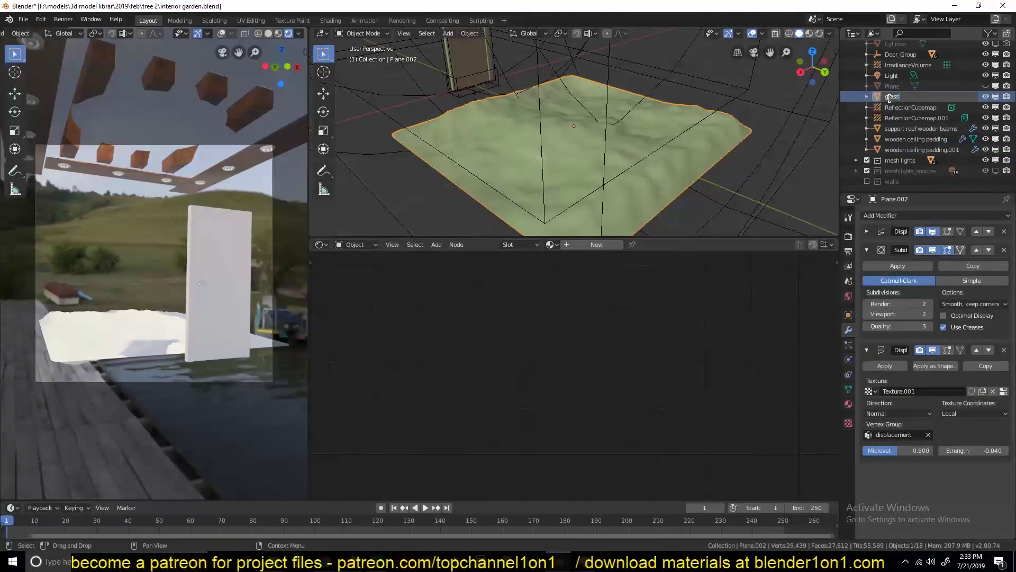
- Create a new material for the patch with an Image Texture node
left_click(596, 244)
key("shift+a")
left_click(499, 363)
left_click(476, 381)
- Load the grass texture image and link its colour into the shader
left_click(421, 405)
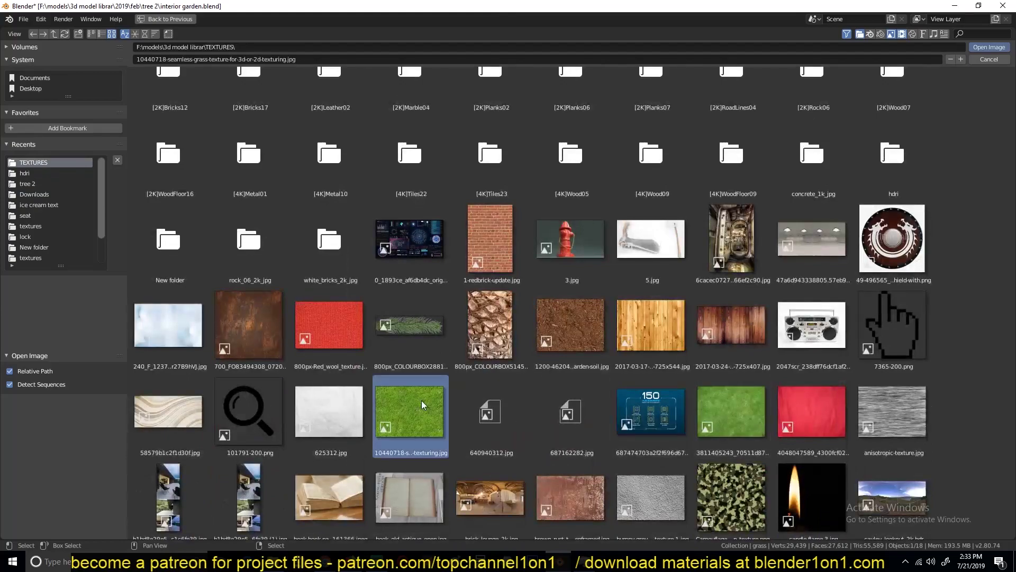
double_click(421, 404)
middle_click_drag(476, 371, 614, 371)
scroll(618, 396, "down", 2)
scroll(492, 310, "up", 2)
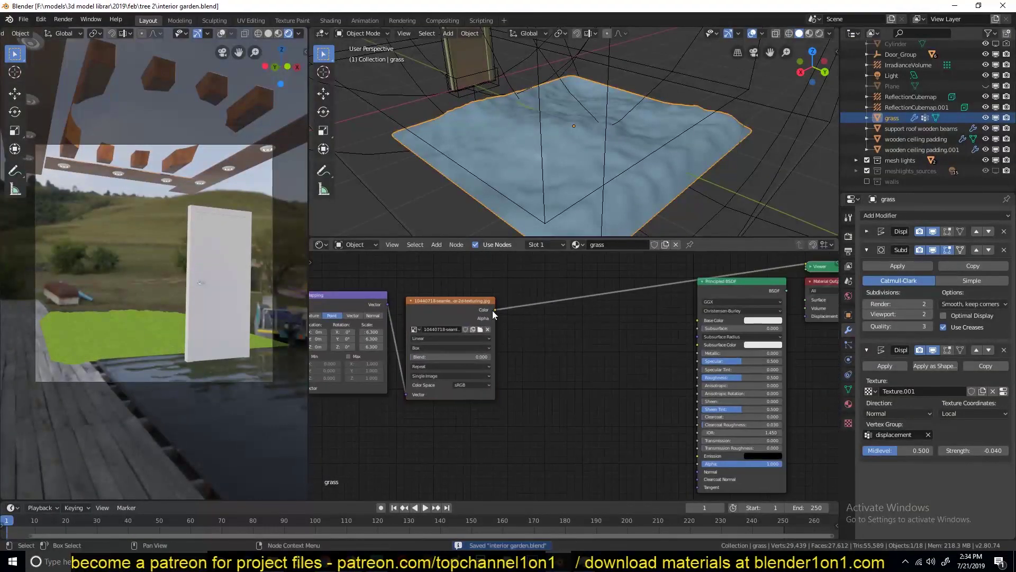
- Add a ColorRamp and a Math Add node after the grass image, then save
key("shift+a")
left_click(625, 262)
left_click(569, 371)
key("shift+a")
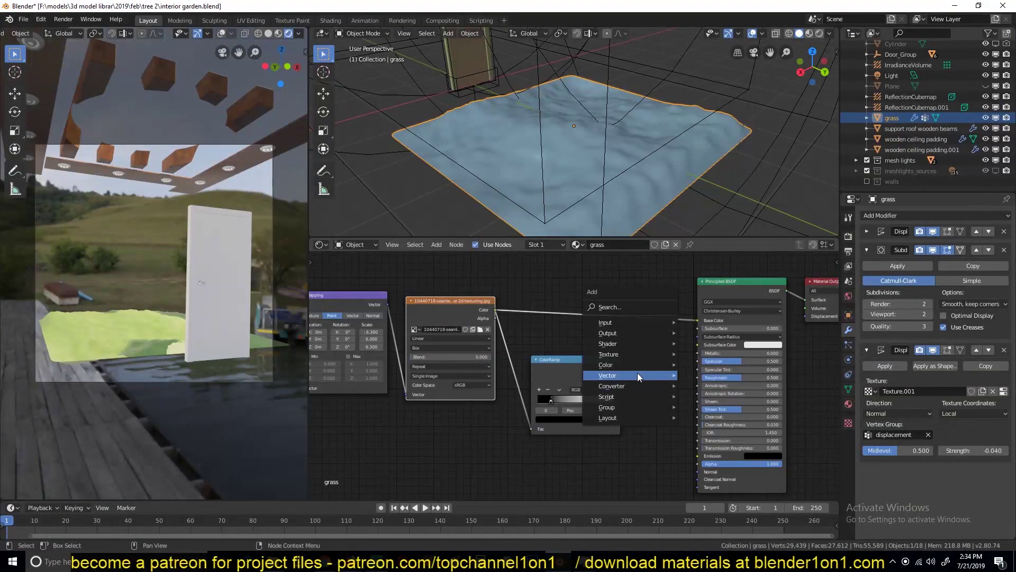
left_click(640, 374)
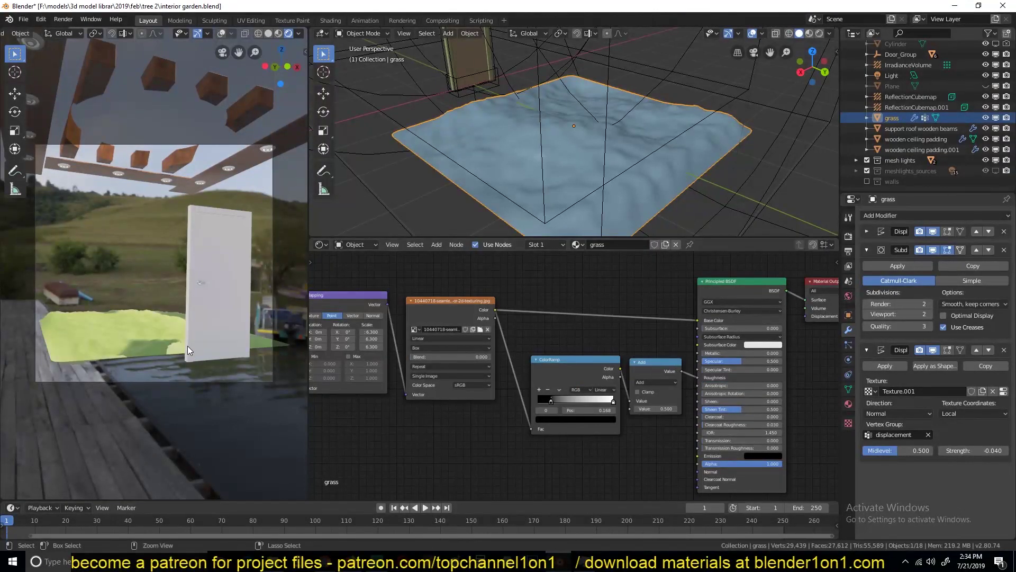
key("ctrl+s")
- Duplicate the texture coordinate, mapping and image chain above and add a ColorRamp to it
scroll(529, 370, "down", 3)
key("shift+d")
left_click(482, 356)
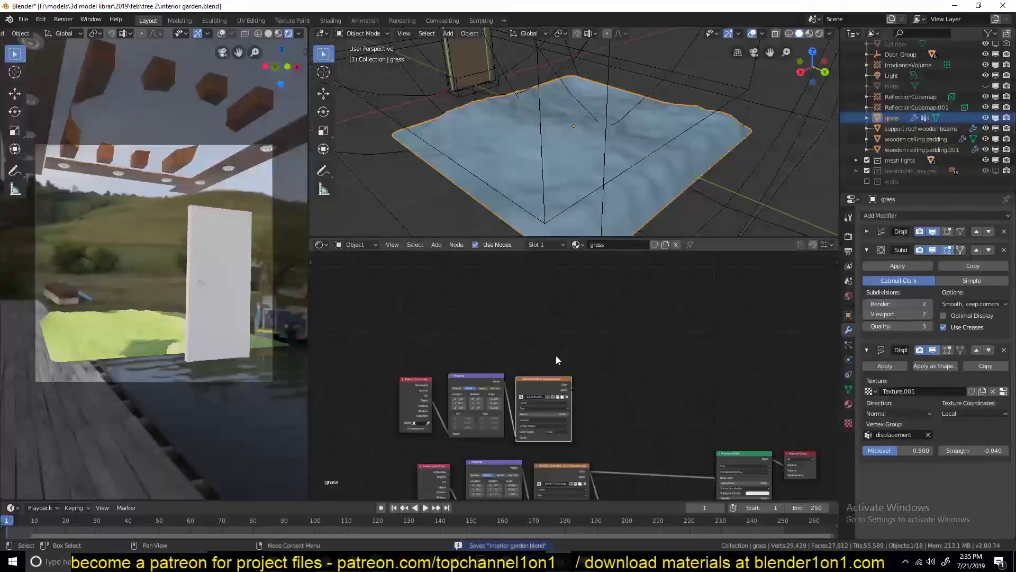
key("shift+a")
left_click(465, 341)
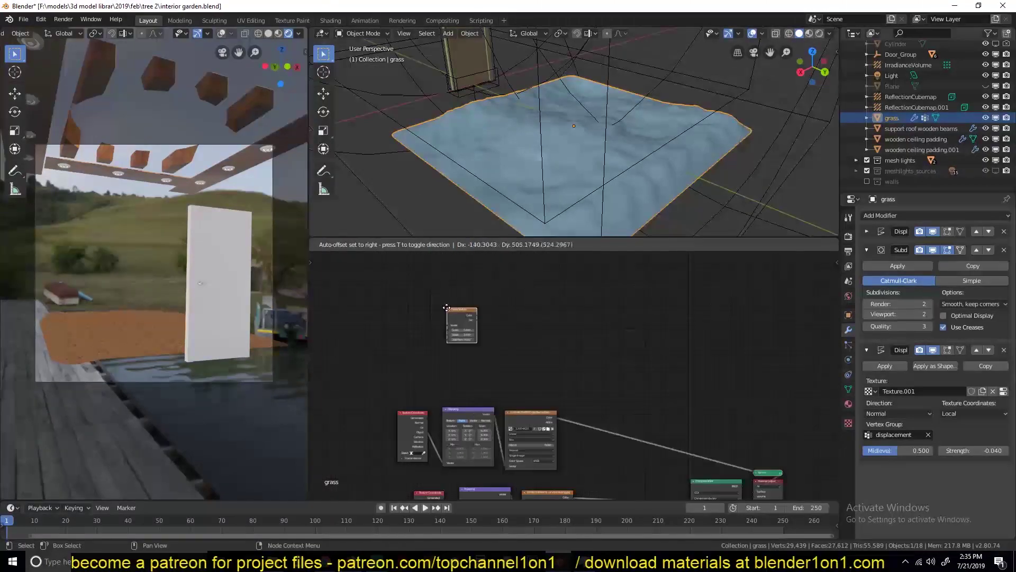
left_click(513, 365)
- Add a Mix node and connect the soil texture into it to blend the textures
key("shift+a")
left_click(619, 418)
left_click(545, 358)
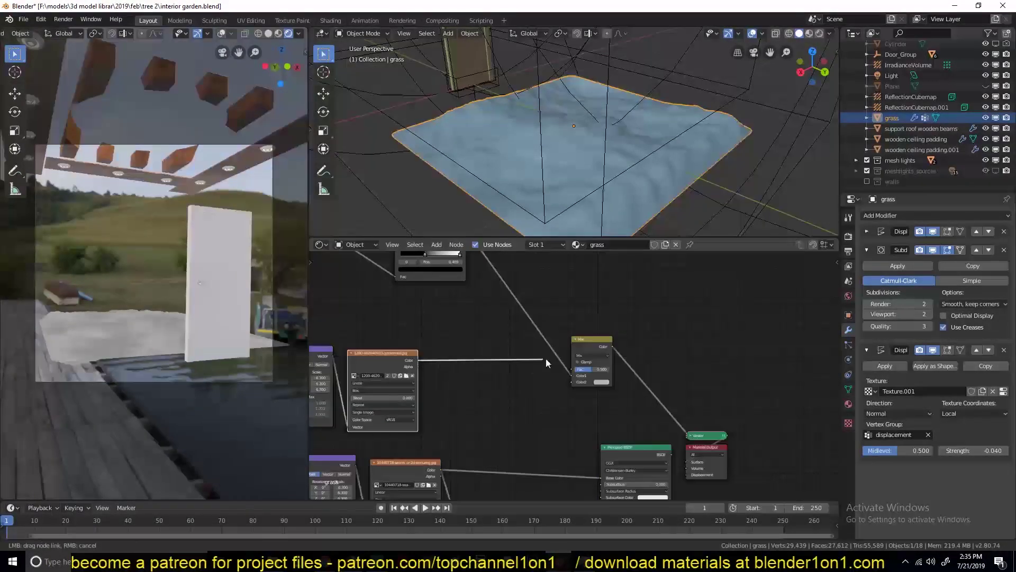
mouse_move(529, 402)
middle_mouse_down()
mouse_move(386, 417)
mouse_move(567, 335)
middle_mouse_up()
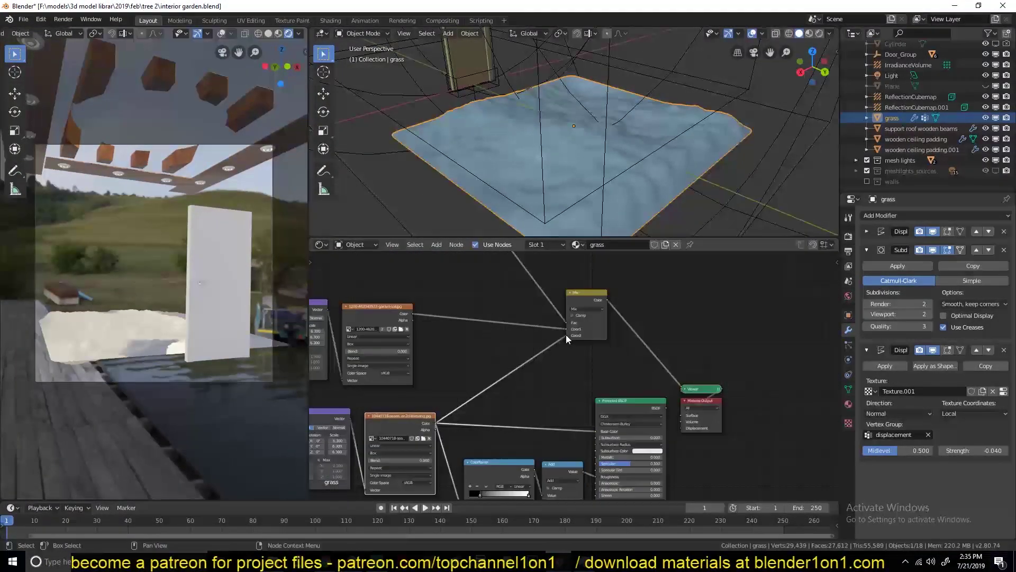
- Insert an RGB Curves node between the soil texture and the Mix node, then save
middle_click_drag(469, 290, 428, 352)
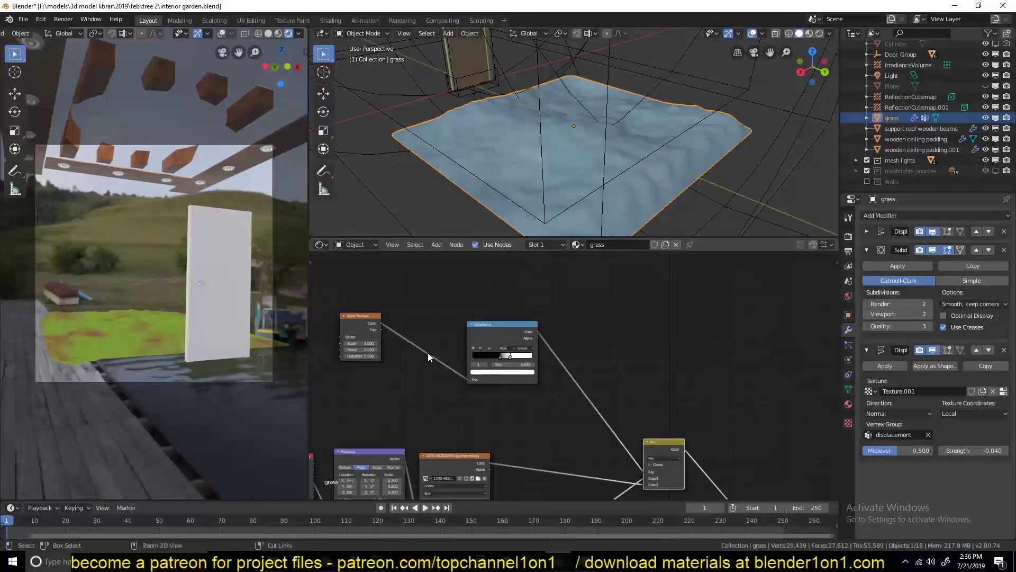
key("shift+a")
left_click(560, 448)
left_click(490, 385)
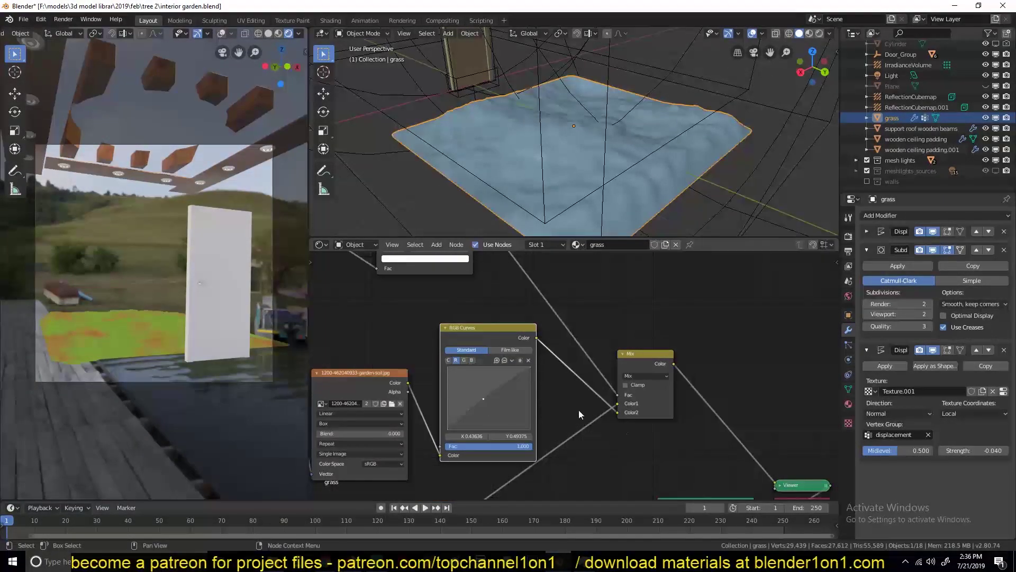
scroll(579, 409, "down", 2)
middle_click_drag(579, 408, 501, 304)
key("ctrl+s")
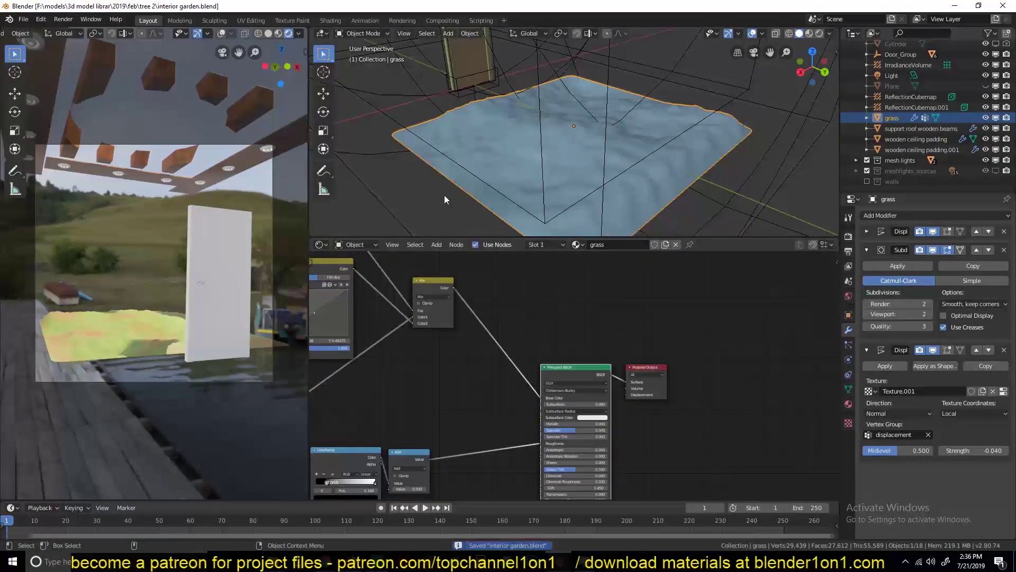
- Unhide the hidden objects and start editing the reappeared plane
key("alt+h")
left_click(717, 144)
key("Tab")
mouse_move(717, 144)
middle_mouse_down()
mouse_move(471, 104)
mouse_move(588, 162)
middle_mouse_up()
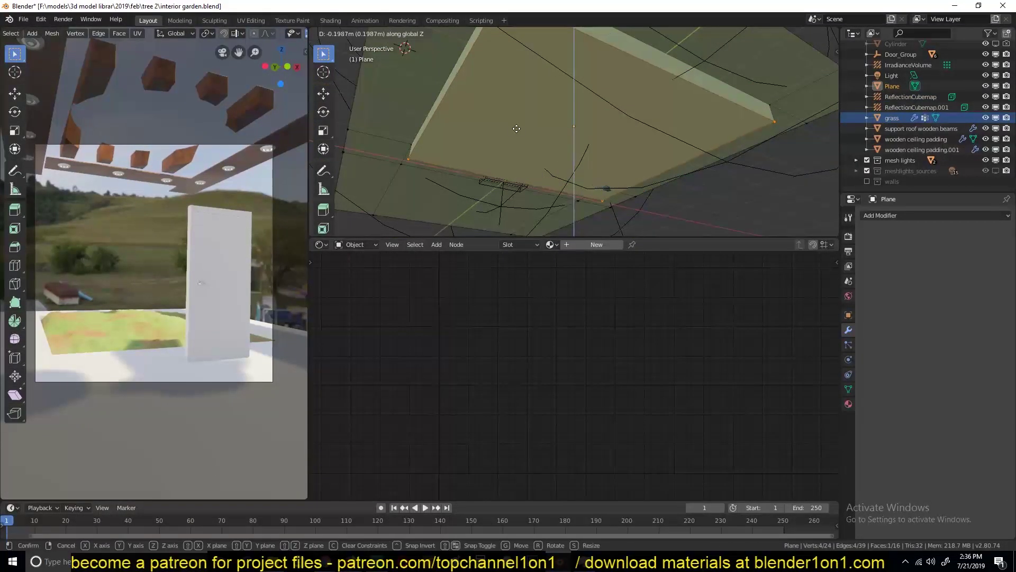
- Save the scene as tree 2.blend, then browse up a folder to the modern museum interior file
key("ctrl+shift+s")
double_click(159, 93)
key("ctrl+shift+s")
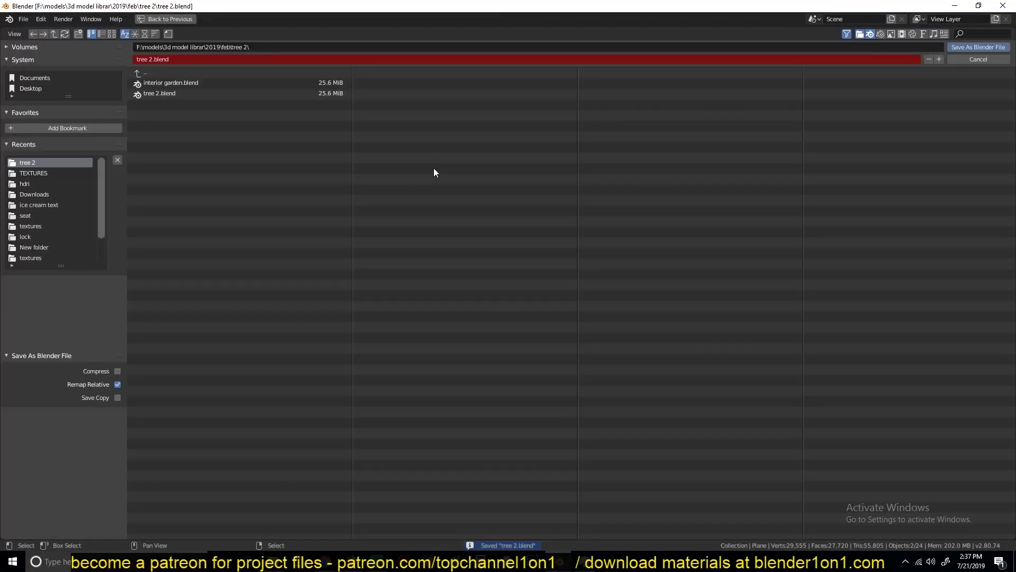
key("BackSpace")
key("BackSpace")
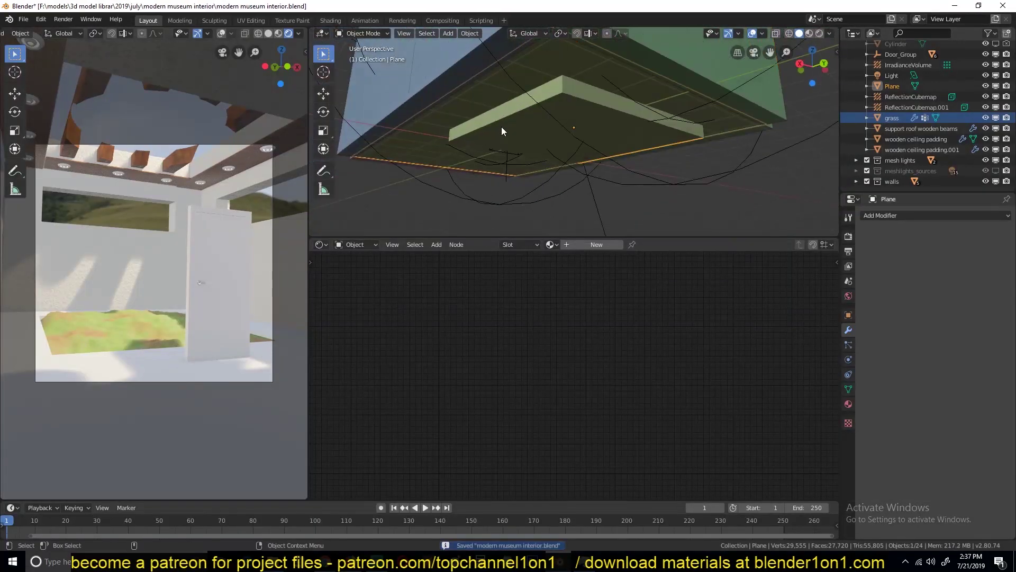
left_click(867, 231)
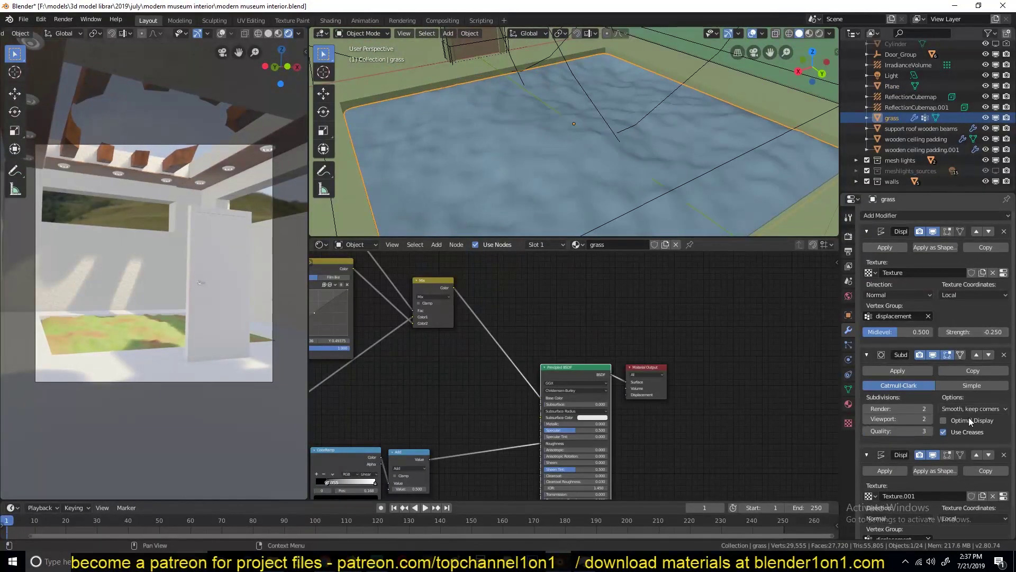
- Inspect the room's Point.001 light, ReflectionCubemap.001 probe and wall Plane.005, saving along the way
left_click(867, 232)
key("ctrl+s")
mouse_move(593, 132)
middle_mouse_down()
mouse_move(602, 161)
mouse_move(870, 122)
middle_mouse_up()
scroll(590, 154, "down", 2)
left_click(898, 99)
left_click(966, 273)
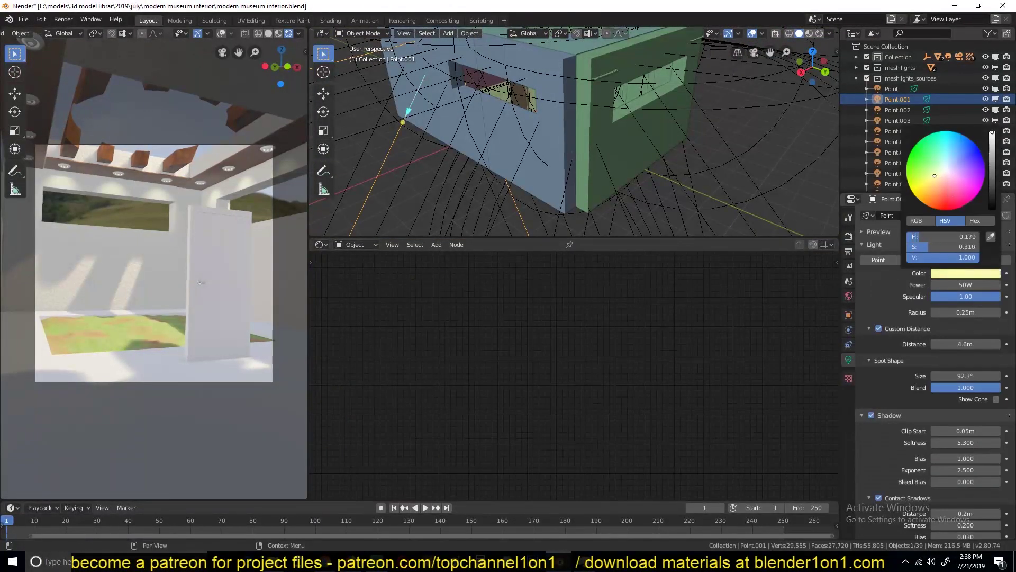
left_click(729, 115)
key("ctrl+s")
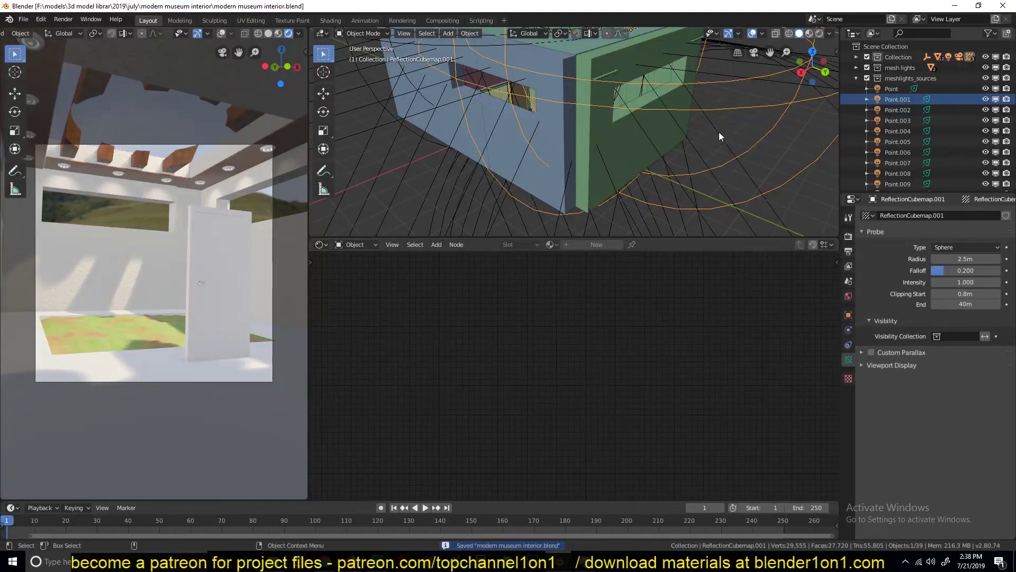
left_click(719, 132)
middle_click_drag(719, 132, 652, 158)
key("ctrl+s")
- Select the grass patch and exclude the meshlights_sources collection, then save
key("KP_1")
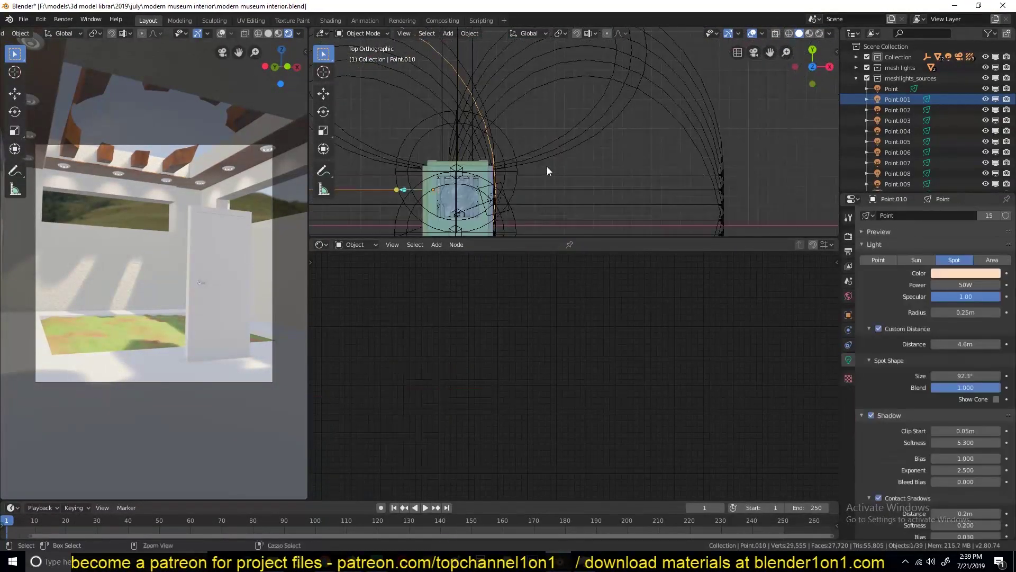
left_click(558, 150)
middle_click_drag(558, 150, 587, 186)
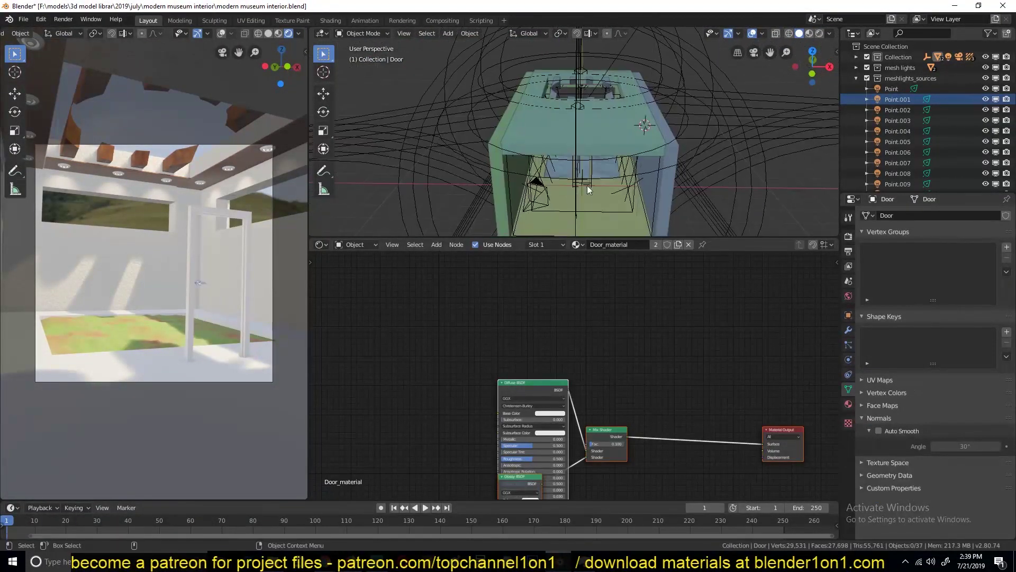
left_click(587, 185)
left_click(868, 77)
scroll(588, 208, "up", 3)
key("ctrl+s")
key("shift+a")
- Add a new plane on the grass patch with a Skin modifier
left_click(586, 187)
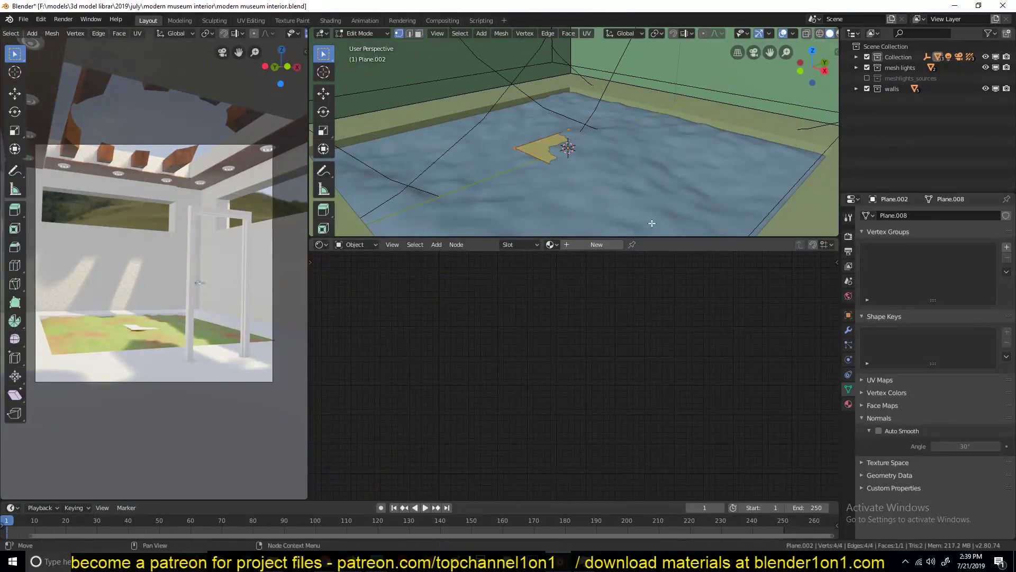
left_click(849, 330)
left_click(934, 216)
left_click(799, 381)
- Collapse the plane to one vertex, extrude a trunk, and thicken its base with proportional scaling
key("Tab")
key("shift+z")
key("KP_1")
key("a")
key("e")
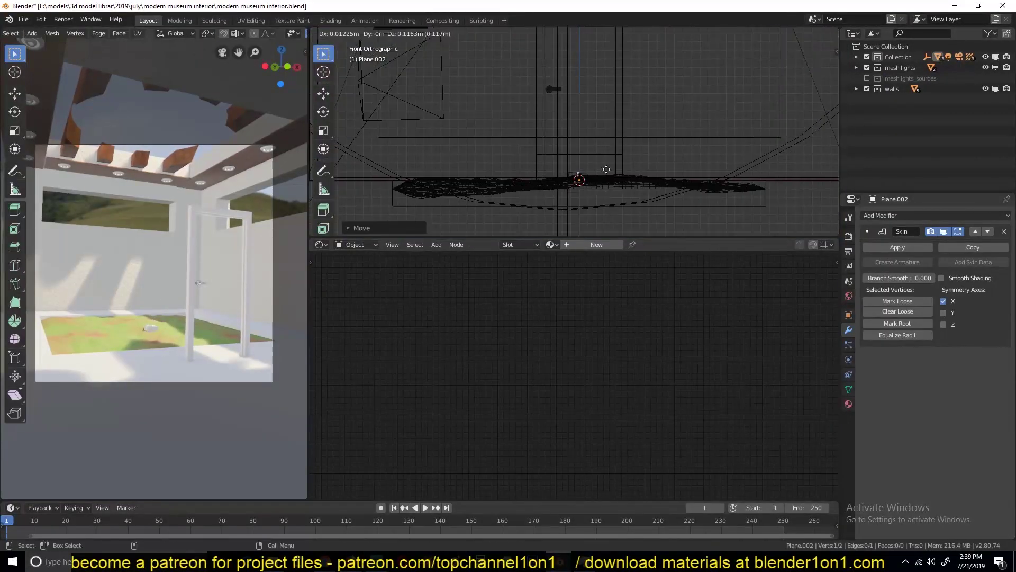
middle_click_drag(671, 208, 609, 204)
key("alt+s")
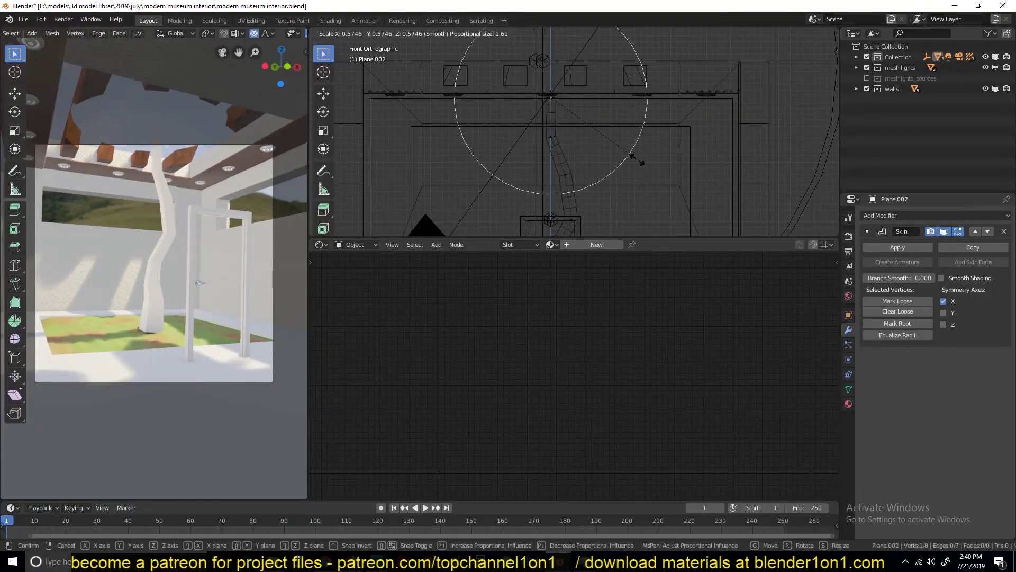
left_click(637, 159)
mouse_move(637, 159)
middle_mouse_down()
mouse_move(554, 192)
mouse_move(586, 155)
mouse_move(586, 172)
middle_mouse_up()
- Extrude the trunk higher and grow several branches from it
key("shift+z")
key("e")
left_click(557, 167)
key("e")
left_click(597, 170)
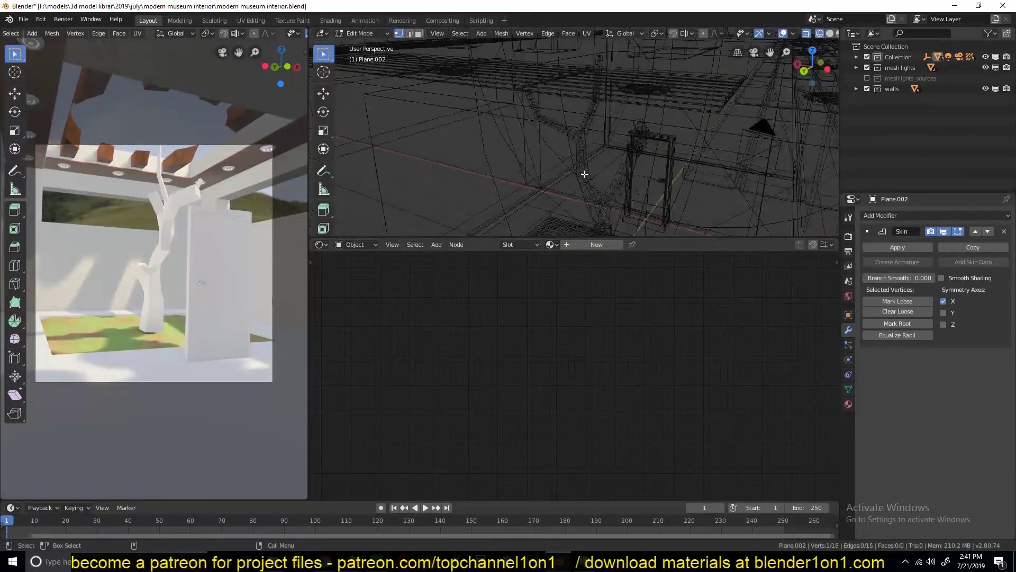
key("e")
left_click(597, 111)
mouse_move(597, 111)
middle_mouse_down()
mouse_move(568, 136)
mouse_move(688, 125)
middle_mouse_up()
key("e")
left_click(688, 125)
- Save the tree in object mode and select the separate branch piece Plane.007
key("Tab")
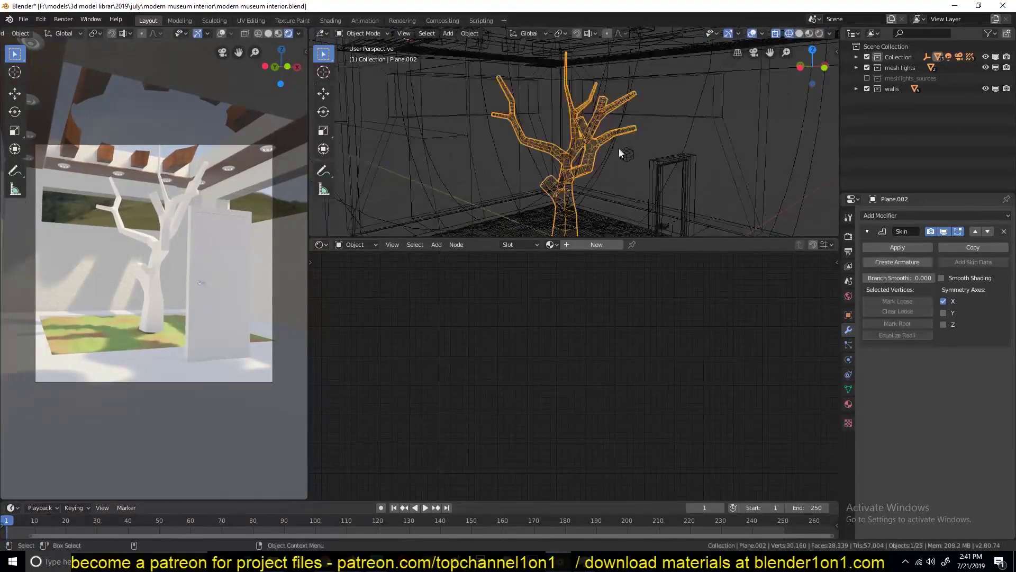
mouse_move(619, 149)
middle_mouse_down()
mouse_move(535, 167)
mouse_move(564, 151)
mouse_move(524, 221)
mouse_move(525, 119)
mouse_move(657, 150)
middle_mouse_up()
key("ctrl+s")
key("Tab")
key("Tab")
left_click(657, 151)
key("Tab")
key("Tab")
- Apply the Skin modifier as real geometry and select a face on the tree mesh
key("z")
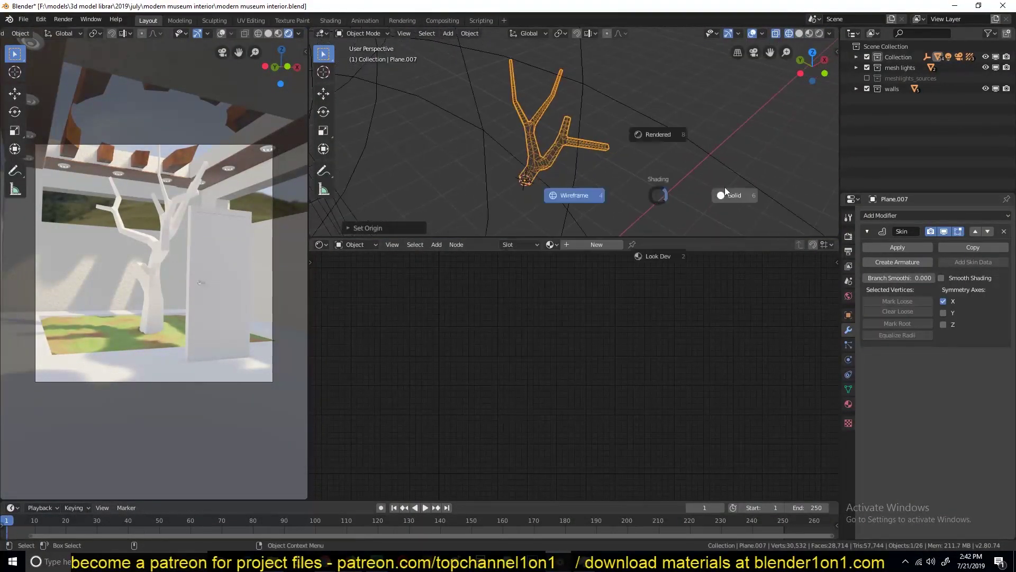
left_click(725, 186)
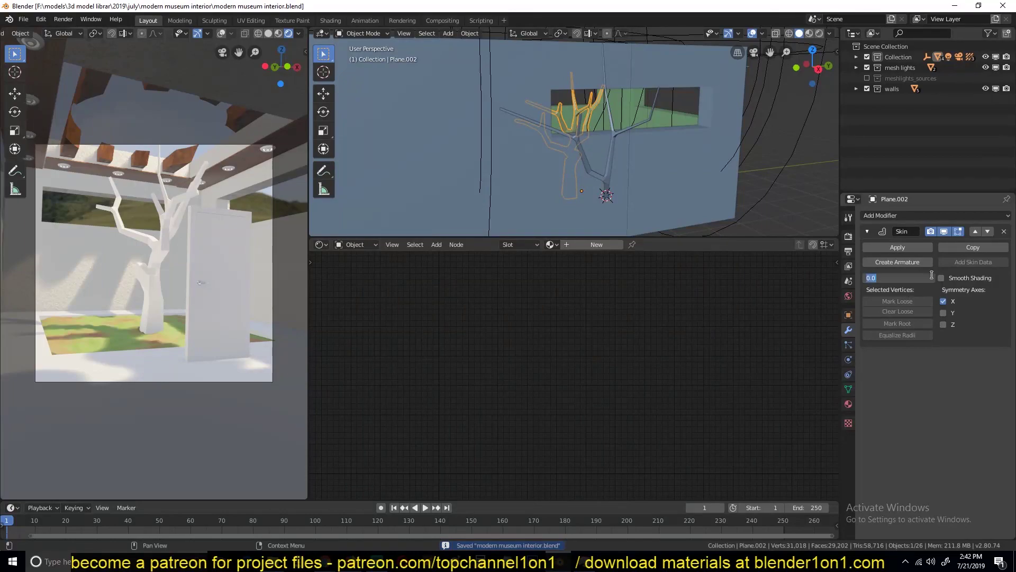
left_click(900, 248)
key("Tab")
mouse_move(582, 133)
middle_mouse_down()
mouse_move(623, 105)
mouse_move(591, 169)
mouse_move(669, 189)
middle_mouse_up()
key("3")
left_click(592, 169)
- Merge two vertices at the branch joint and slide the merged vertex along its edge
key("1")
key("shift+z")
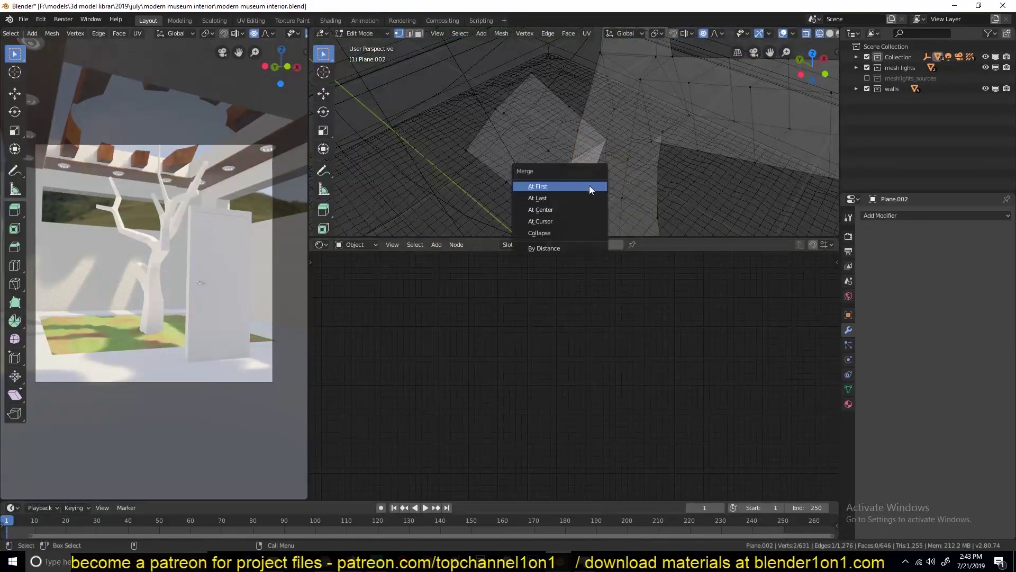
left_click(589, 187)
key("shift+z")
mouse_move(589, 186)
middle_mouse_down()
mouse_move(623, 123)
mouse_move(416, 171)
middle_mouse_up()
key("g")
key("g")
left_click(623, 123)
key("shift+z")
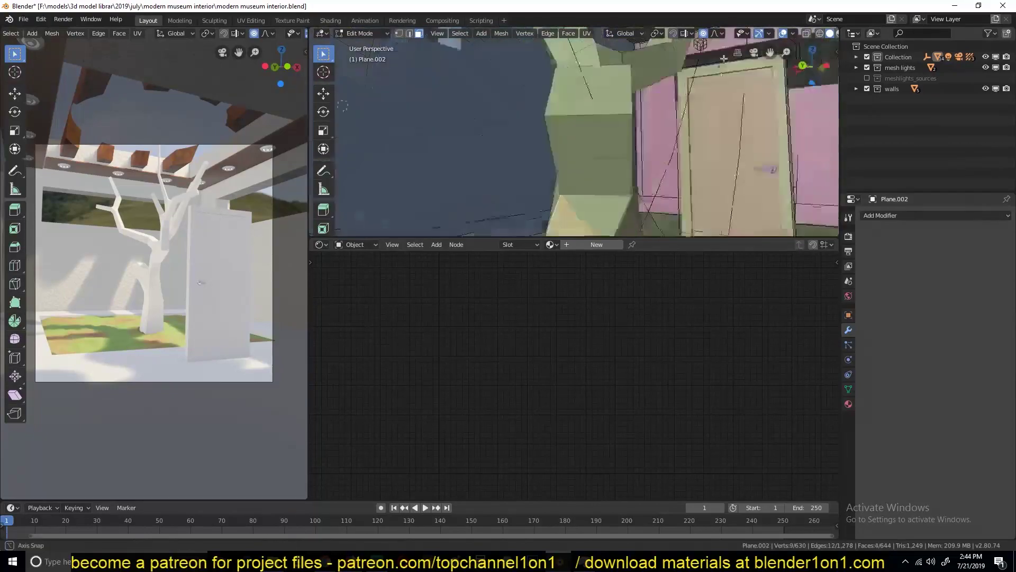
middle_click_drag(587, 195, 587, 105)
- Smooth the tree with a level-2 Subdivision Surface via Ctrl+2
key("2")
left_click(587, 105)
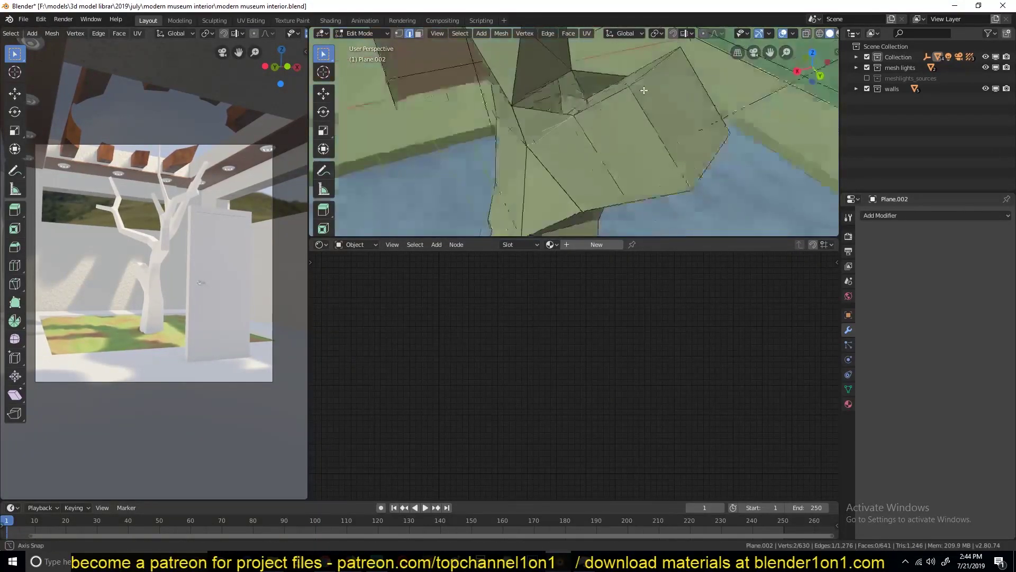
key("Tab")
key("ctrl+2")
scroll(670, 170, "down", 3)
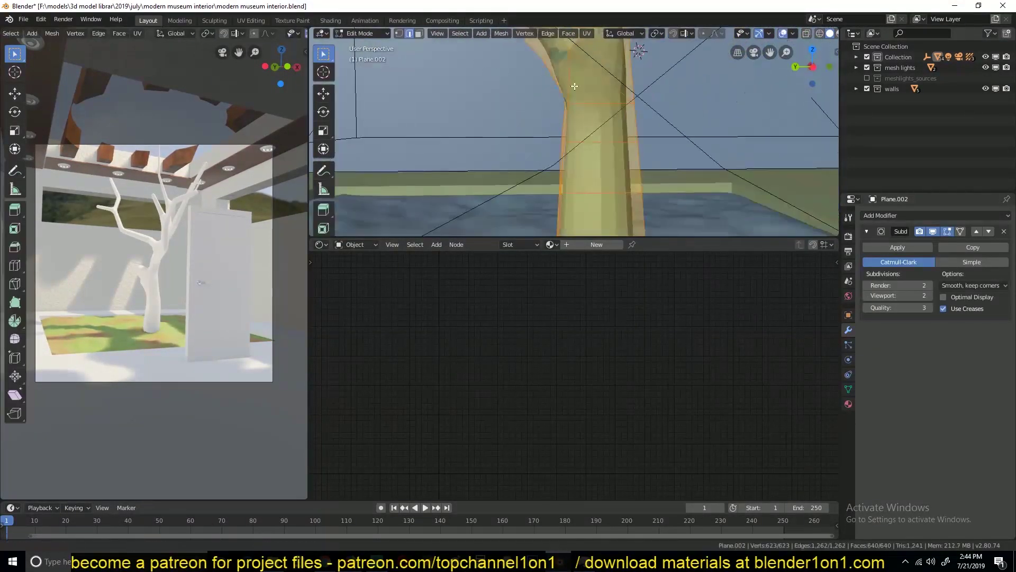
middle_click_drag(671, 171, 576, 143)
- Dissolve the selected tree edges and save the file
key("Tab")
key("ctrl+x")
key("shift+z")
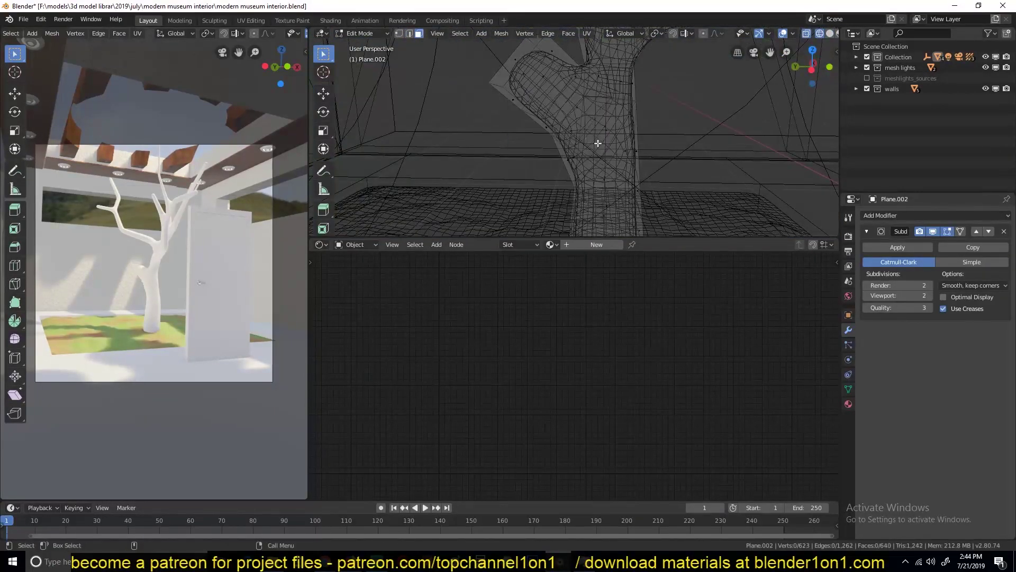
key("Tab")
scroll(649, 127, "up", 3)
key("ctrl+s")
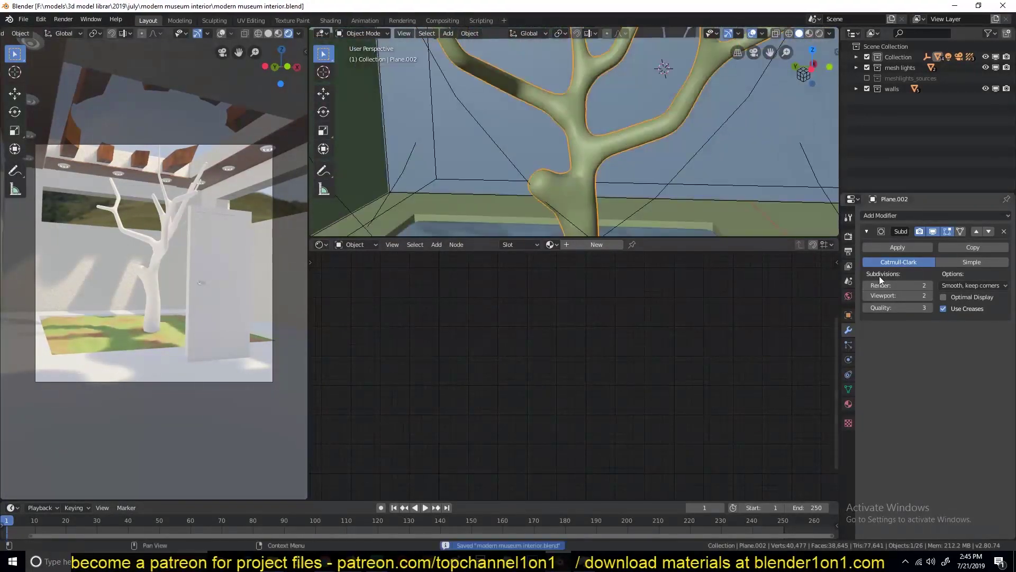
- Select the tree skeleton object in front view and rotate it
key("KP_1")
right_click(621, 129)
left_click(622, 129)
key("r")
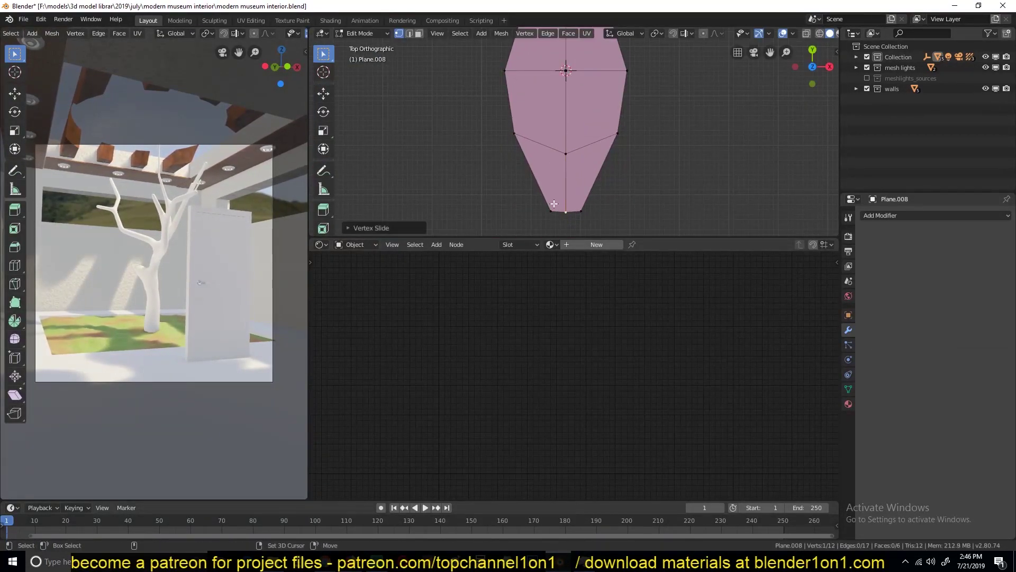
- Finish scaling the leaf, save, and set its origin to the 3D cursor
left_click(614, 166)
middle_click_drag(614, 166, 581, 166)
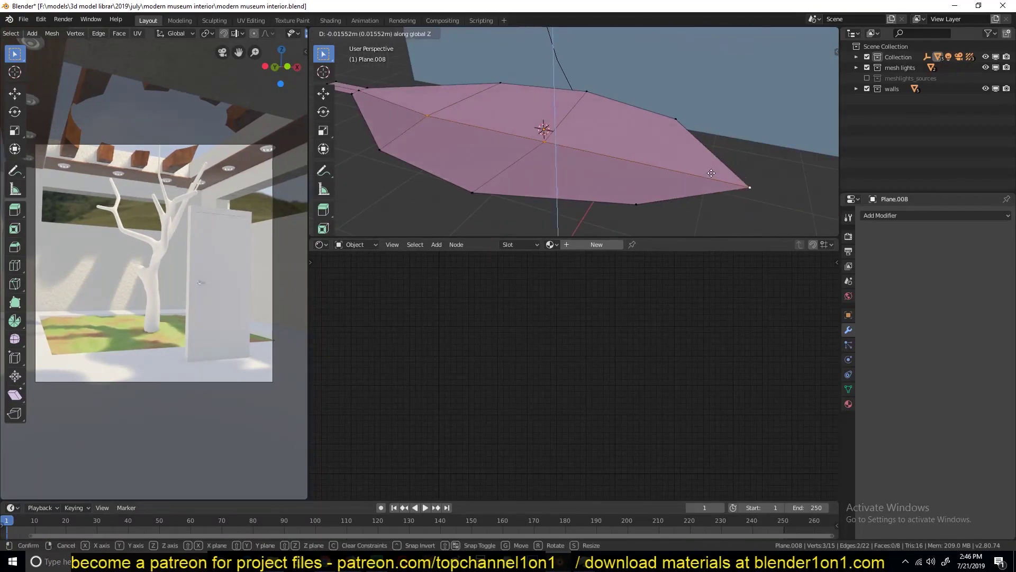
key("Tab")
key("ctrl+s")
key("KP_7")
right_click(529, 202)
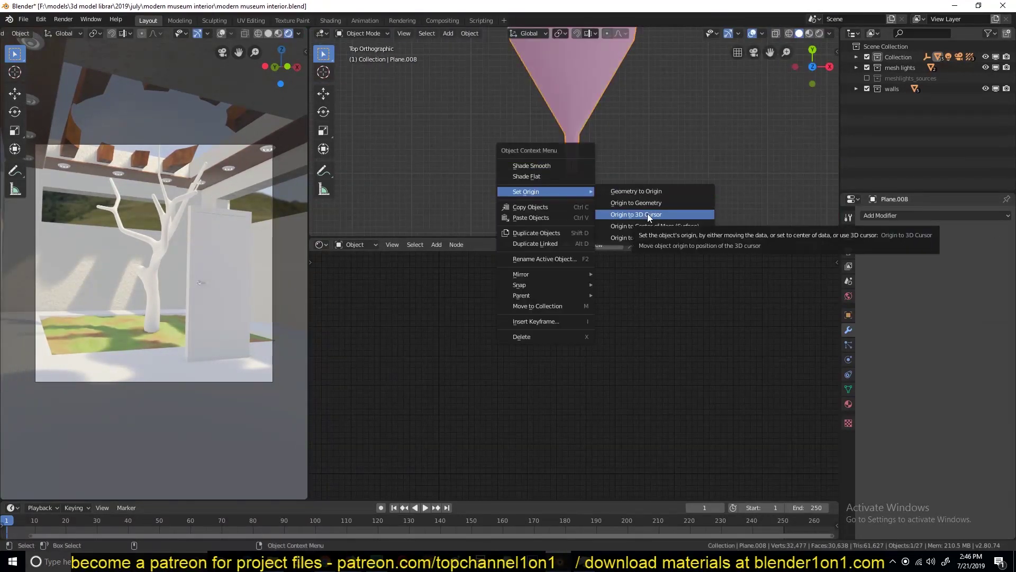
left_click(658, 216)
scroll(515, 154, "down", 2)
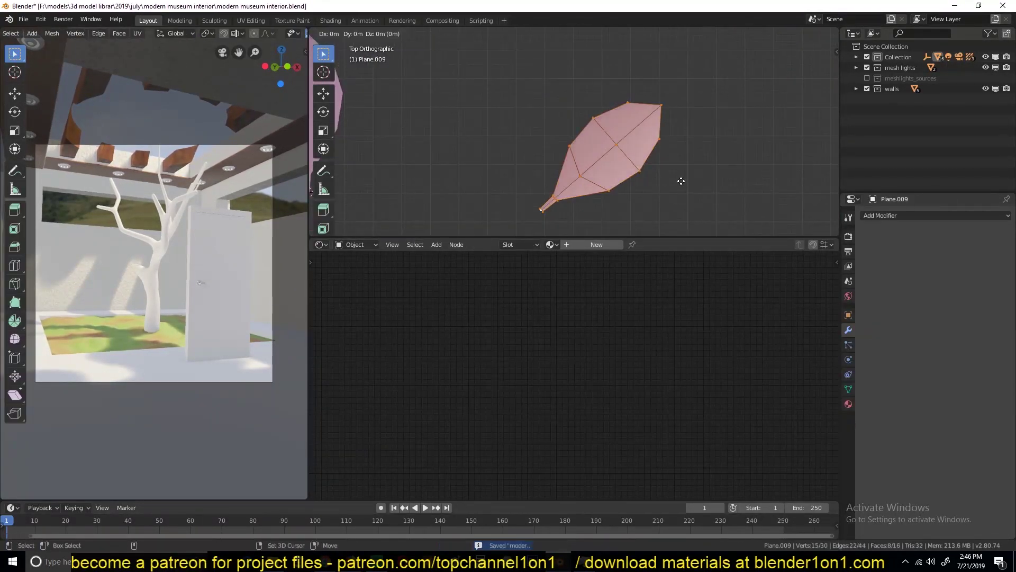
- Rotate duplicated leaves into a three-leaf fan viewed from above
key("Tab")
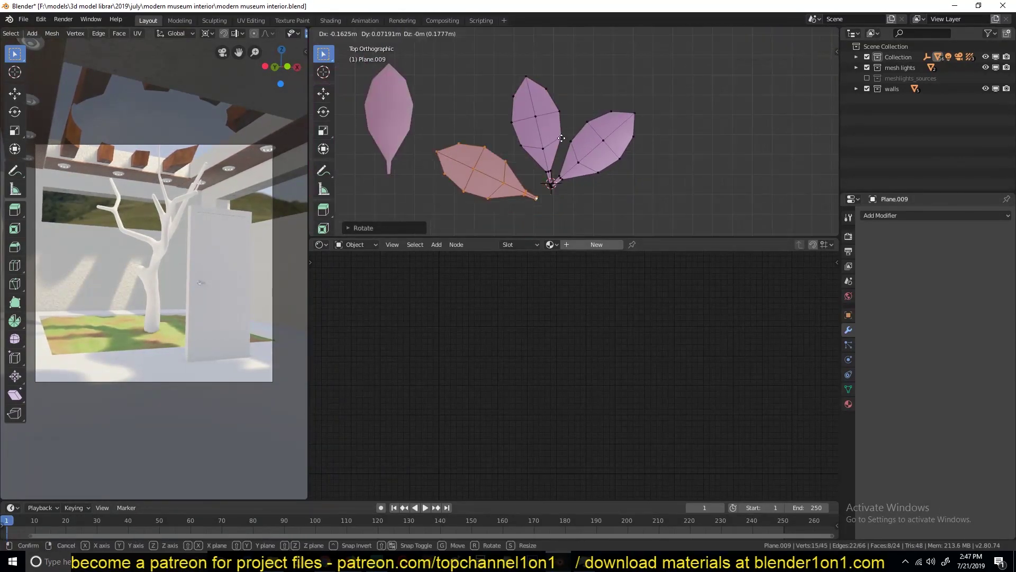
middle_click_drag(607, 140, 552, 163)
key("KP_7")
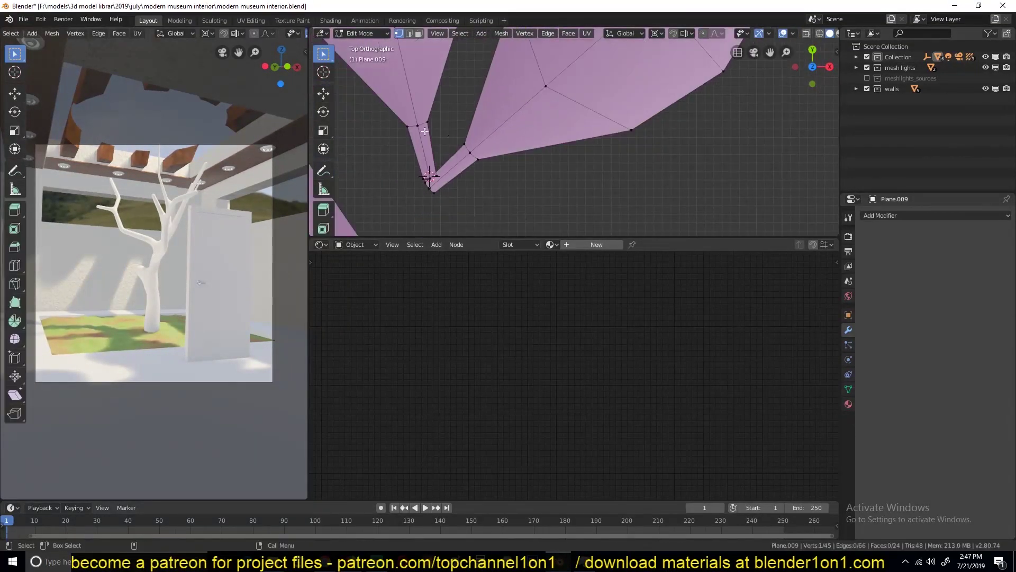
middle_click_drag(431, 176, 510, 145)
key("Tab")
key("KP_7")
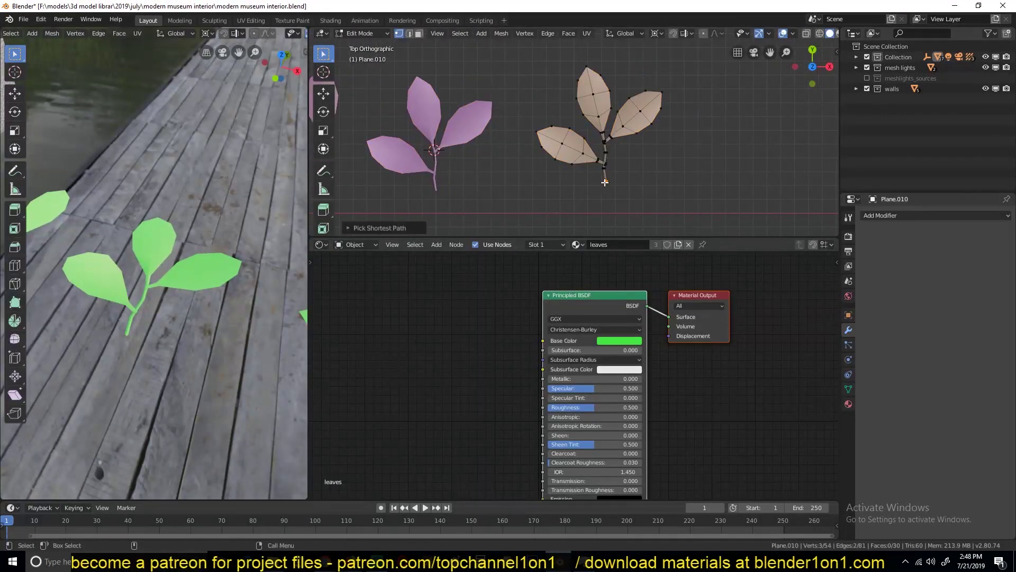
- Extend and shape the sprig stems, then gather the three sprigs into a 'leaves' collection
right_click(605, 182, "ctrl")
right_click(608, 183, "ctrl")
middle_click_drag(612, 181, 639, 168)
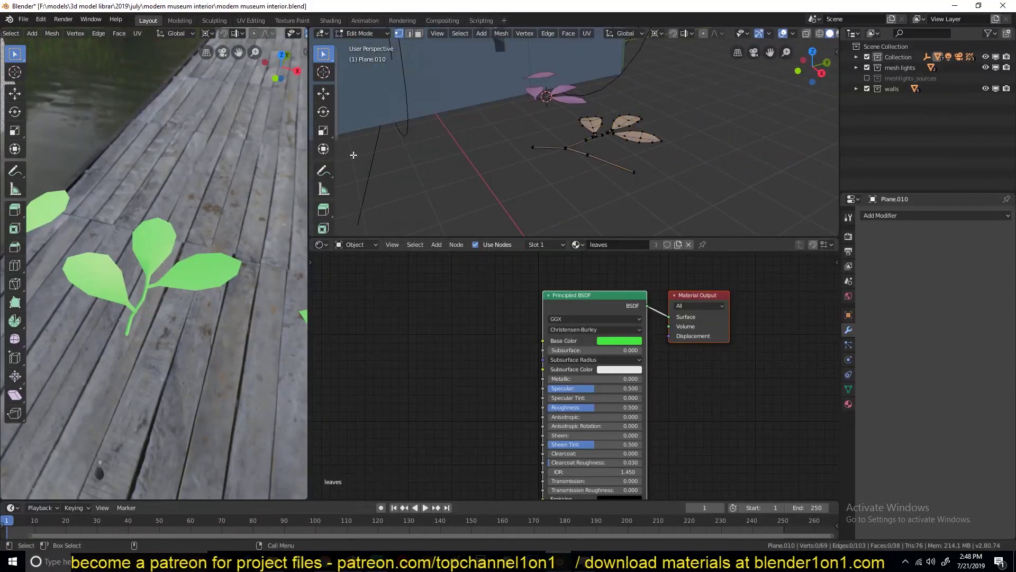
left_click(565, 147)
key("o")
key("g")
key("z")
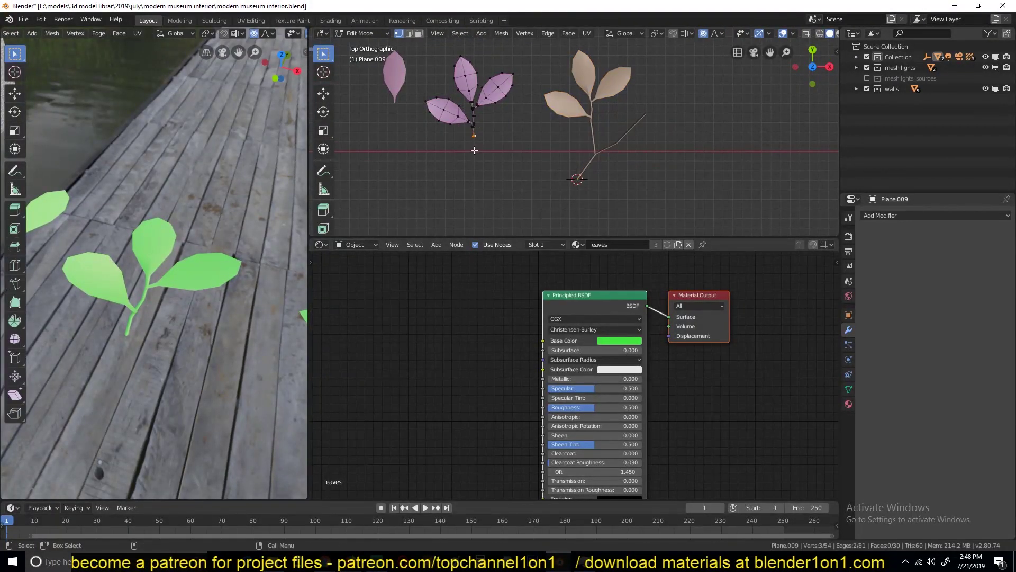
left_click(624, 159)
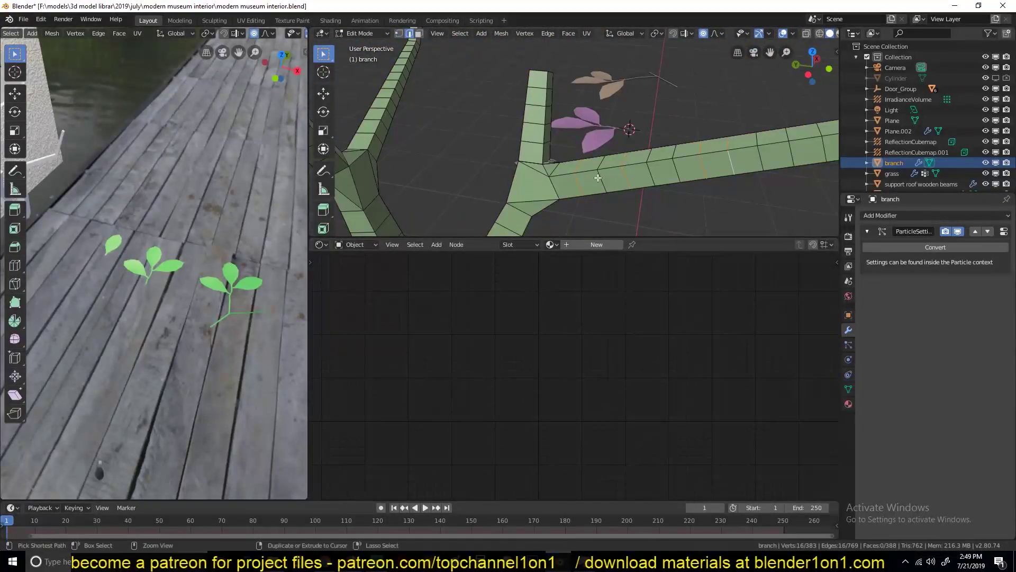
- Orbit around the branch fork, clear its vertex selection and enter Edit Mode on the branch
middle_click_drag(598, 178, 605, 167)
key("alt+a")
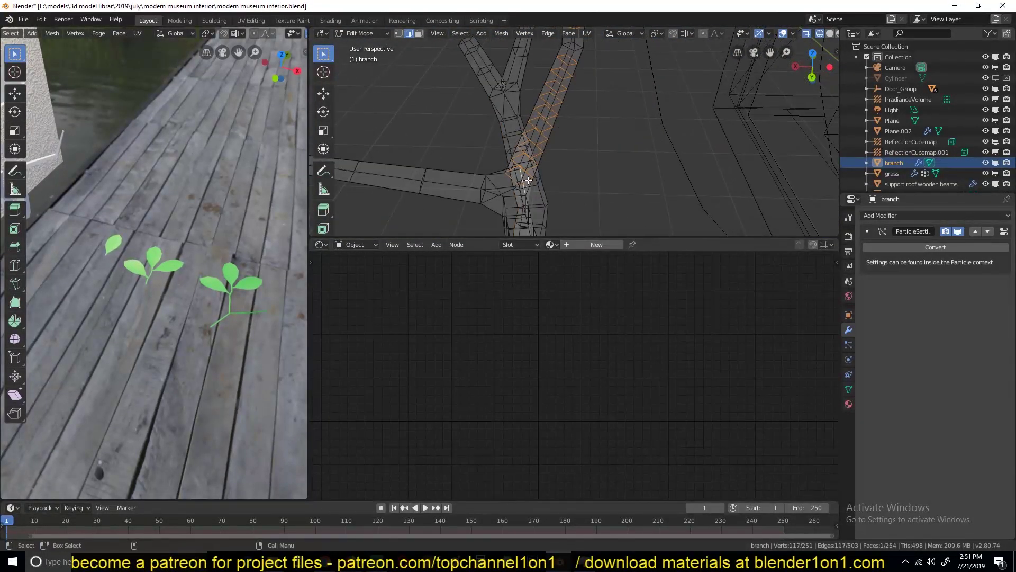
mouse_move(624, 109)
middle_mouse_down()
mouse_move(587, 235)
mouse_move(499, 134)
middle_mouse_up()
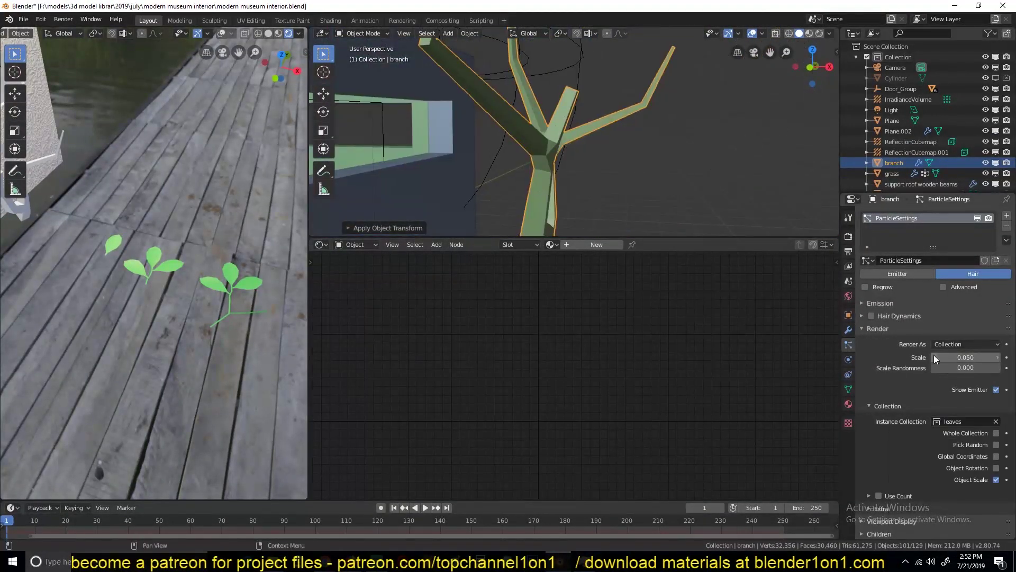
key("Tab")
- Fatten the branch geometry with Alt+S and return to Object Mode
key("alt+s")
left_click(596, 221)
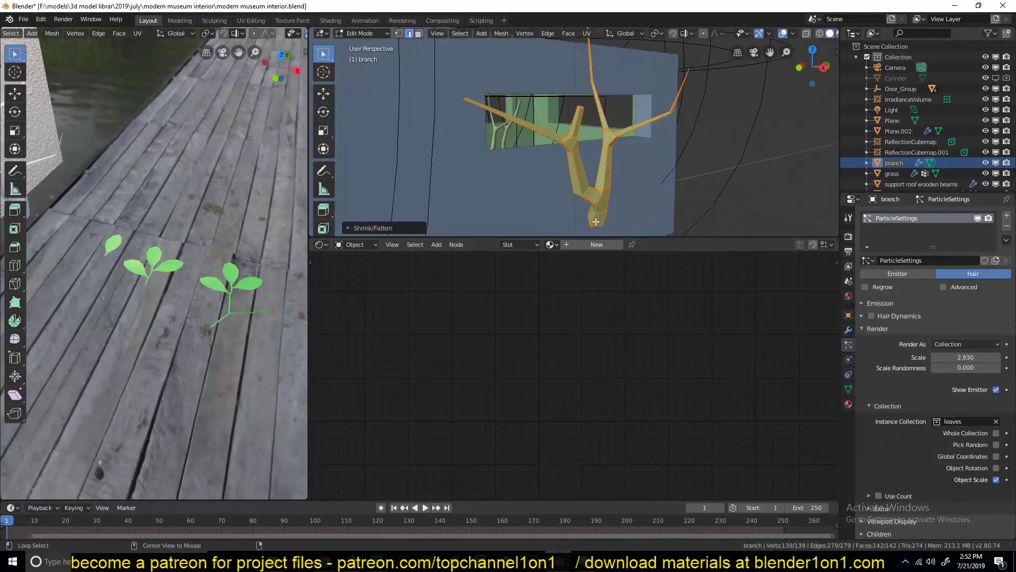
left_click(725, 157)
key("Tab")
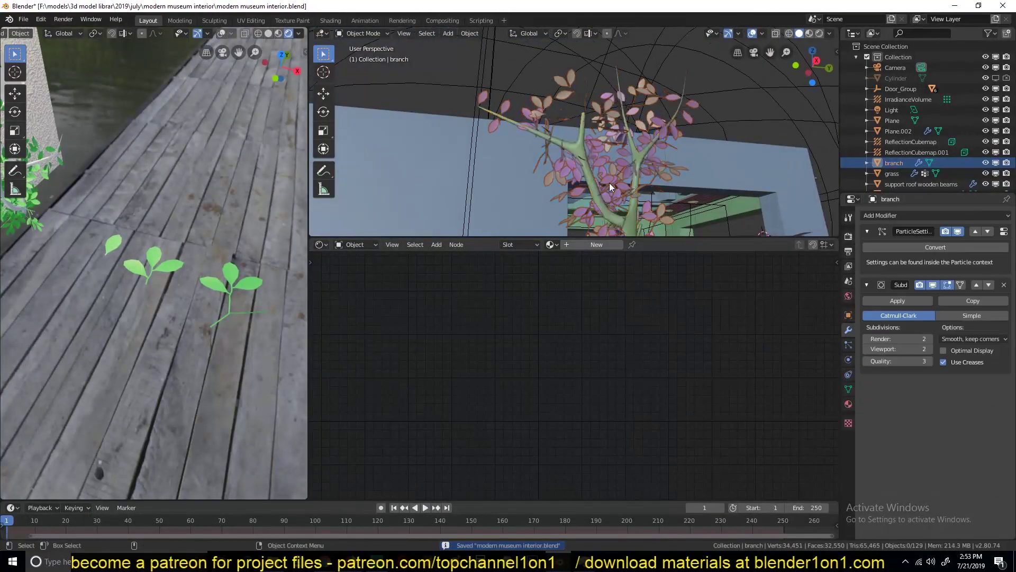
mouse_move(609, 183)
middle_mouse_down()
mouse_move(644, 125)
mouse_move(551, 154)
middle_mouse_up()
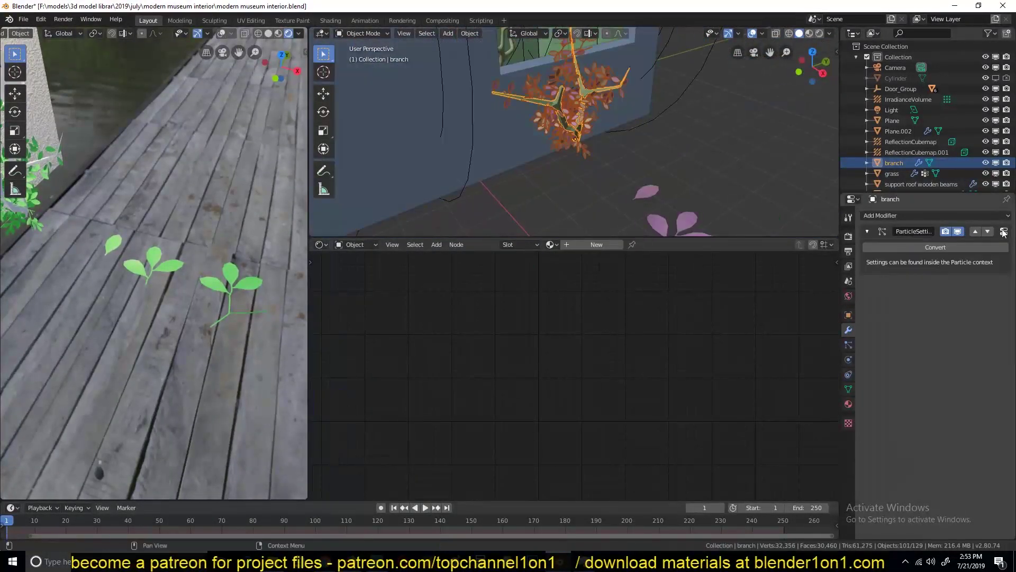
- Enable leaf rotation, set hair length 0.046 m and normal velocity 0.0115 m/s, and save
left_click(849, 344)
left_click(879, 328)
left_click(862, 446)
left_click(872, 447)
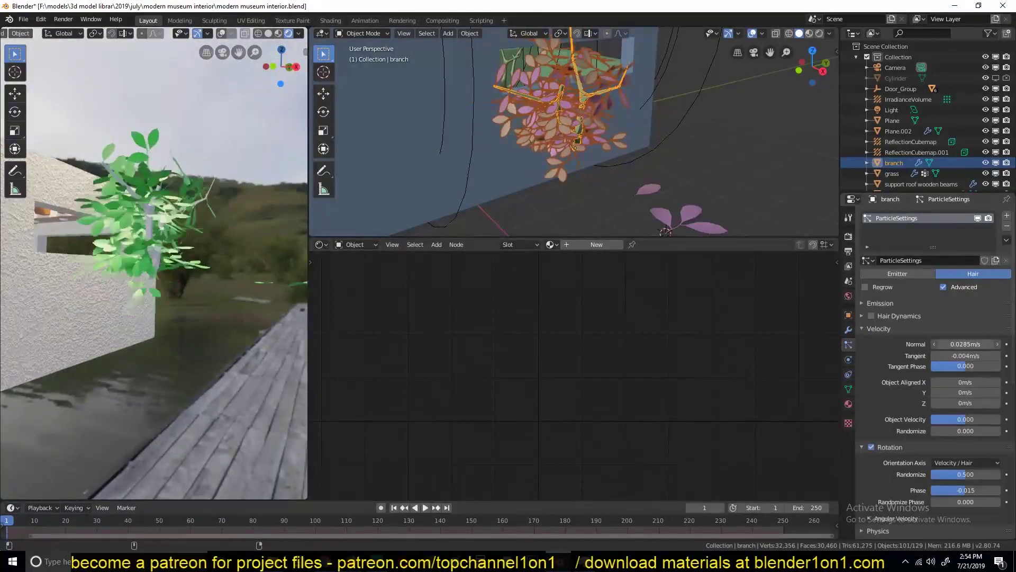
left_click(881, 303)
middle_click_drag(159, 264, 208, 188)
key("ctrl+s")
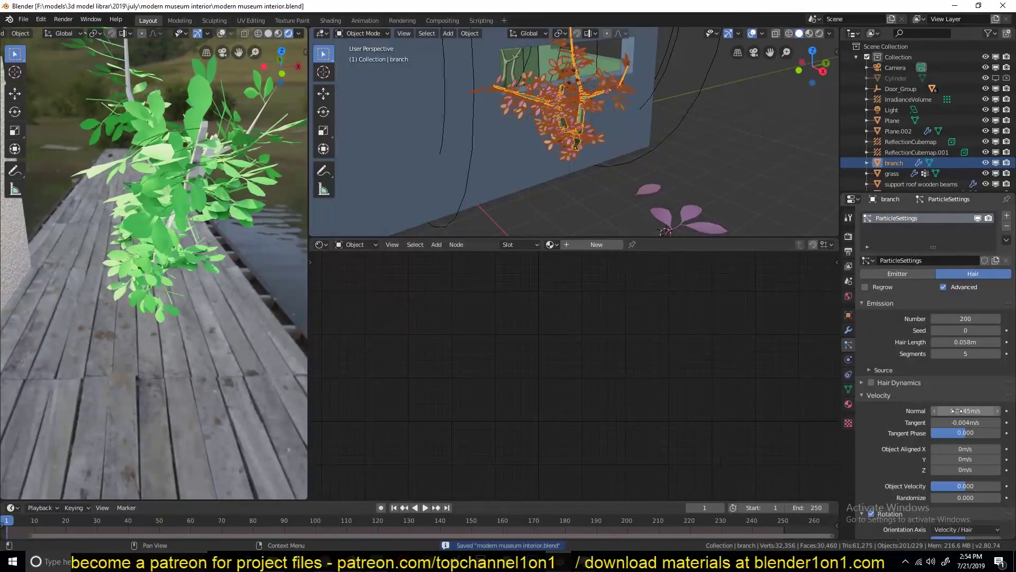
- Orbit the lit preview to view the branch over the dock, deselect it, and save
right_click(207, 188)
left_click(275, 249)
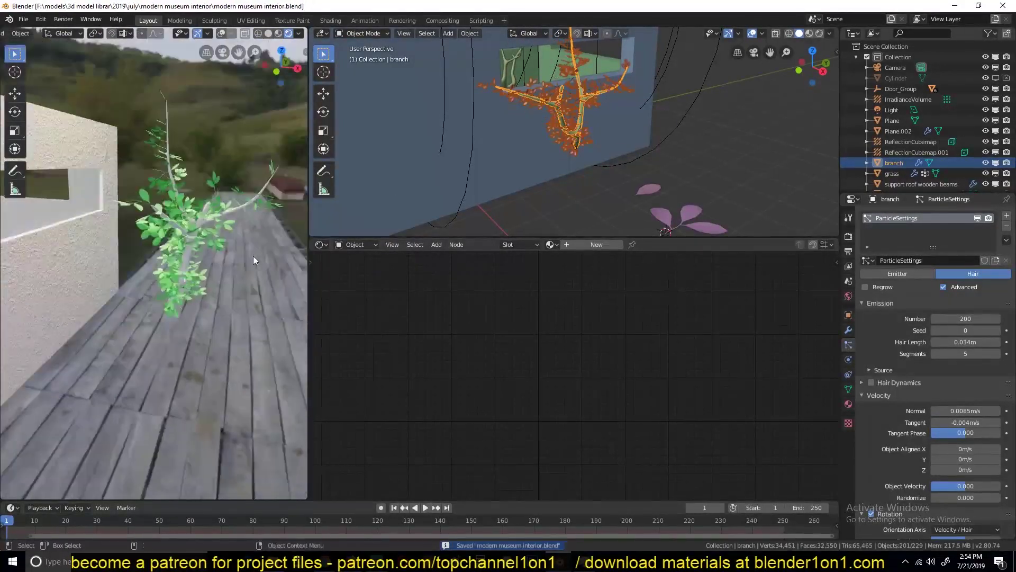
middle_click_drag(254, 268, 236, 268)
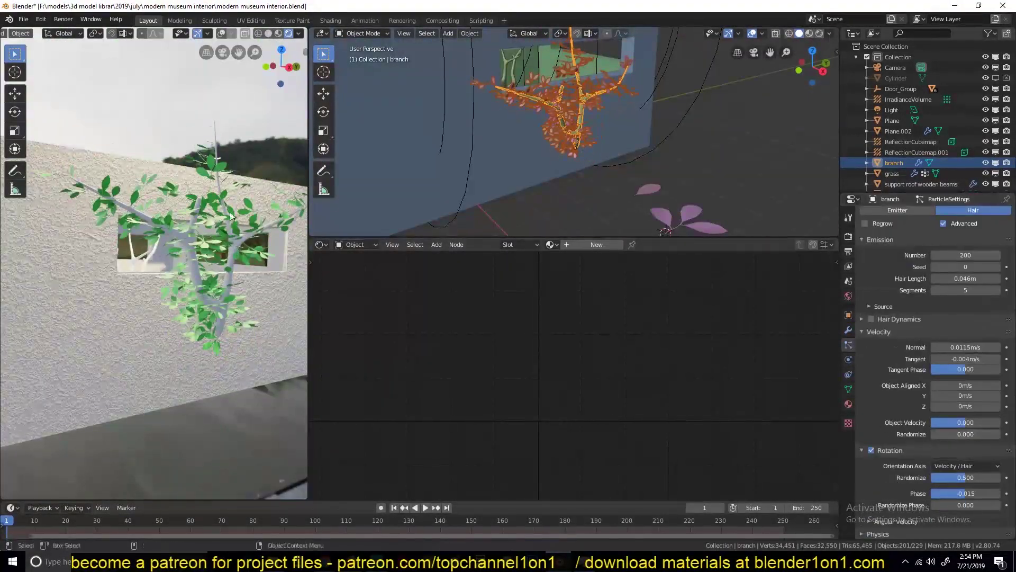
middle_click_drag(230, 212, 250, 194)
left_click(250, 195)
key("ctrl+s")
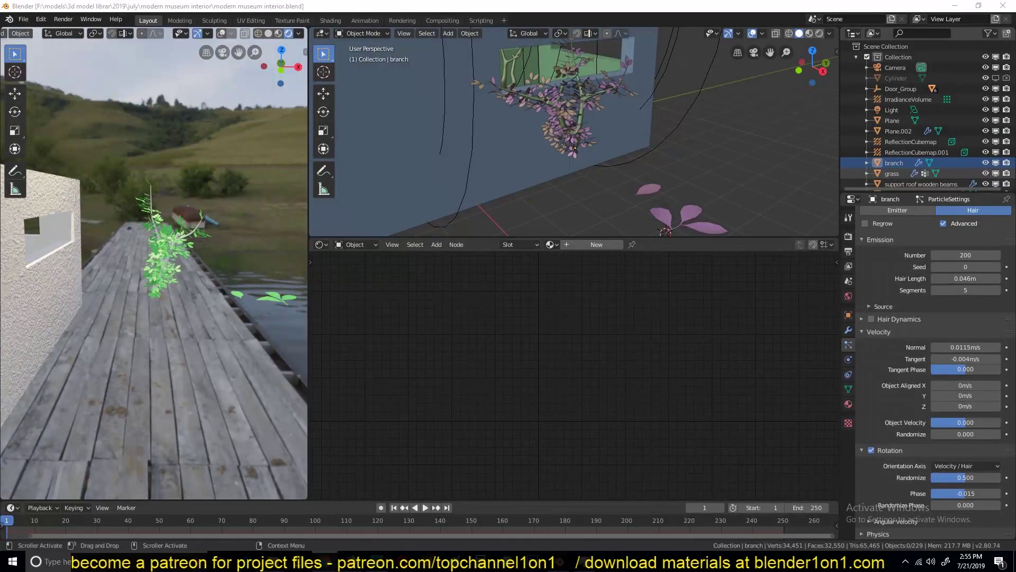
- Try moving and snapping parts of a leaf sprig, then undo those edits
key("g")
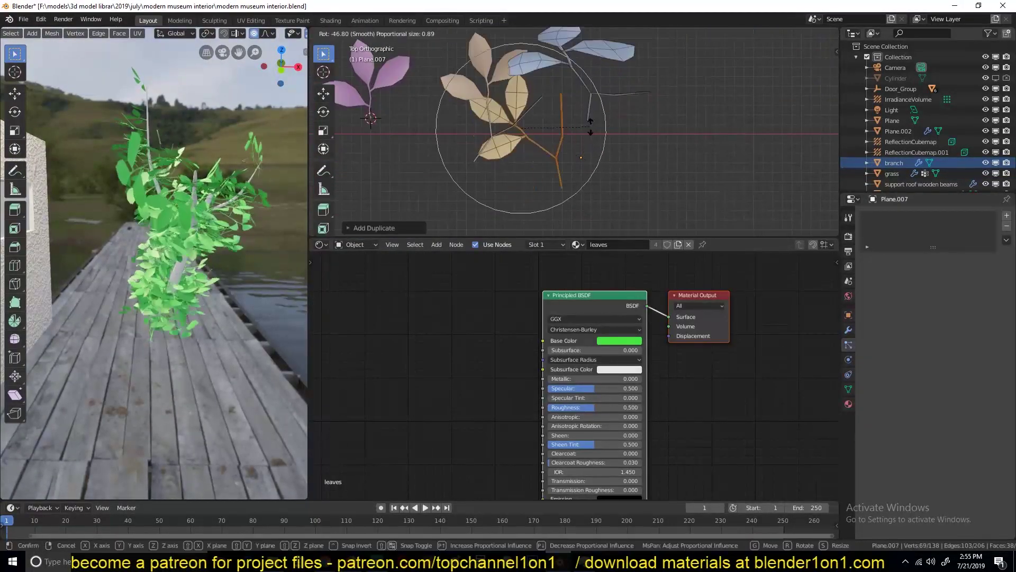
left_click(626, 129)
key("ctrl+z")
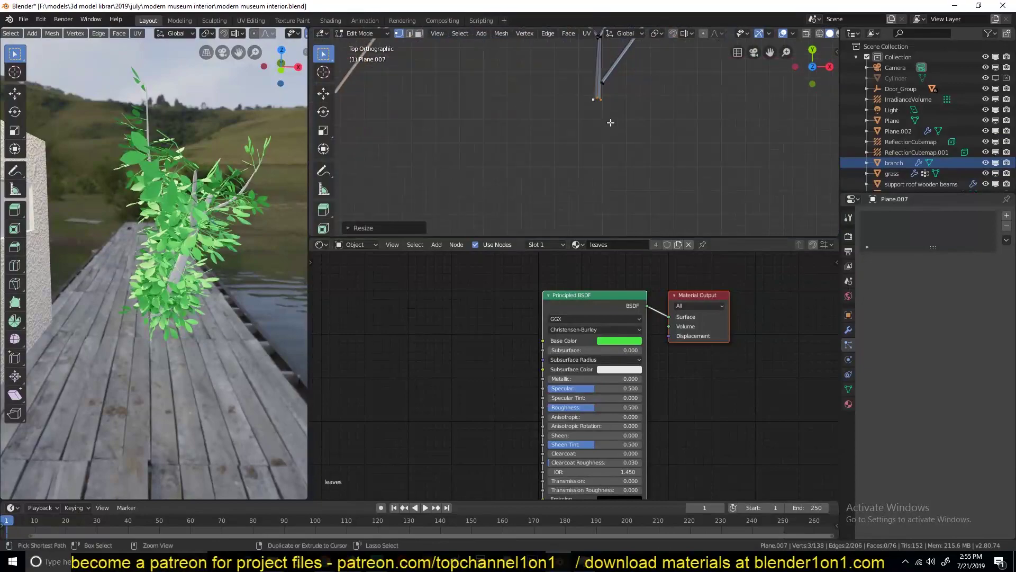
right_click(549, 166)
left_click(615, 230)
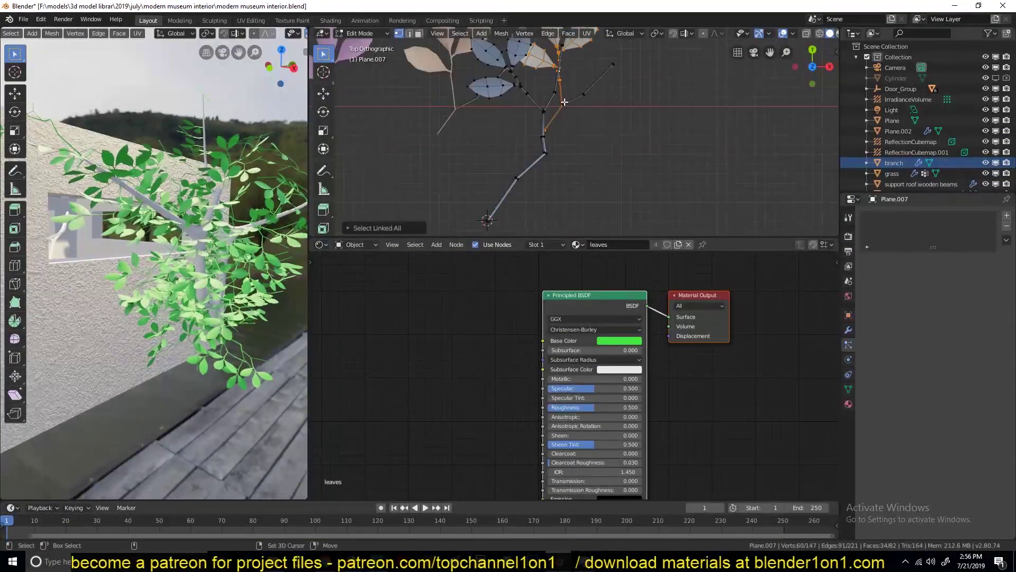
key("ctrl+z")
key("ctrl+z")
key("ctrl+z")
- Return to Object Mode and save the blend file
scroll(520, 170, "up", 2)
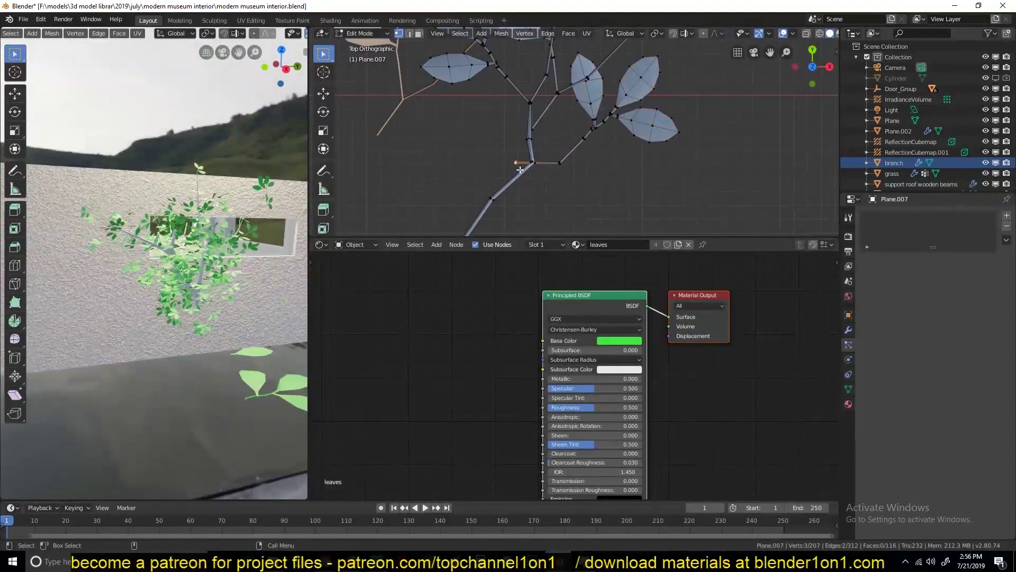
key("Tab")
key("ctrl+s")
scroll(477, 138, "up", 2)
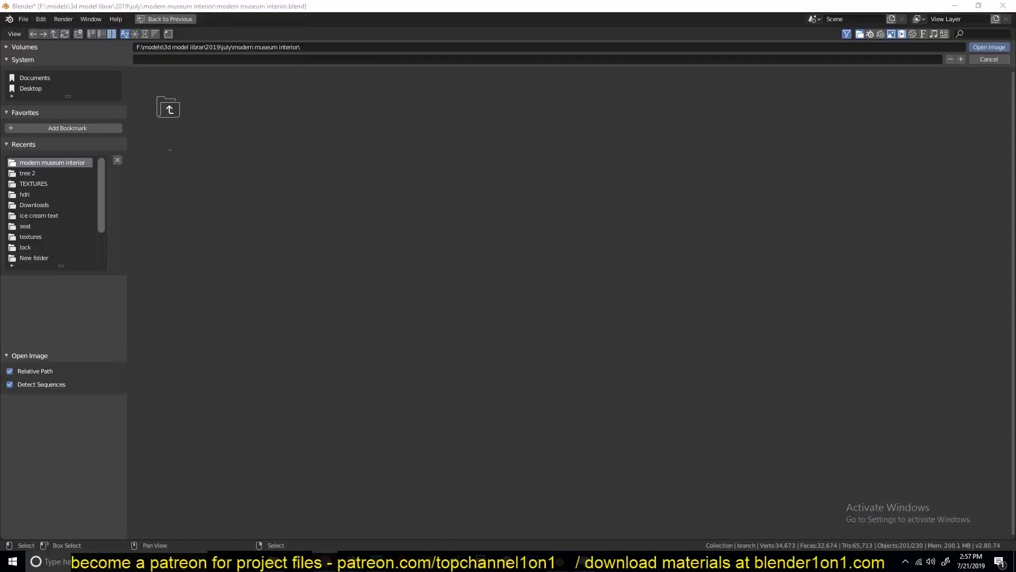
- Open the TEXTURES folder and scroll through its bark images
left_click(47, 184)
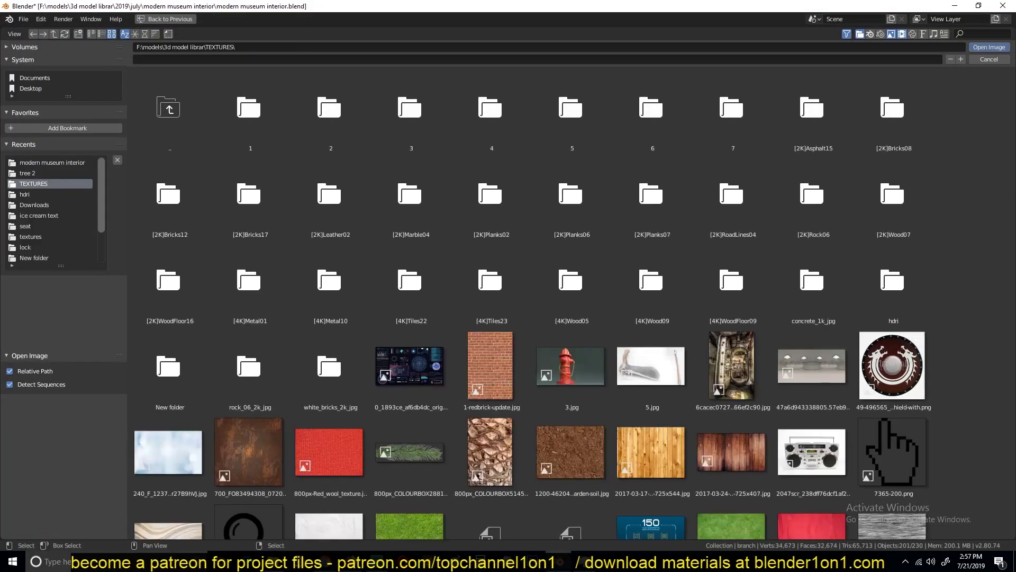
scroll(545, 376, "down", 5)
scroll(544, 375, "down", 10)
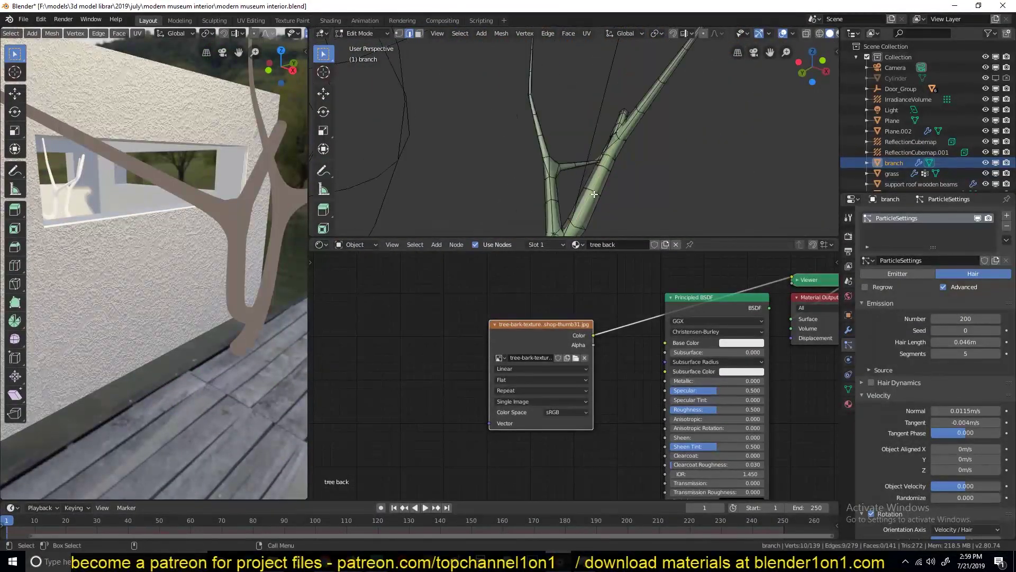
- Add more branch vertices to the selection in solid shading and call up edge operations in edge mode
left_click(745, 203, "shift")
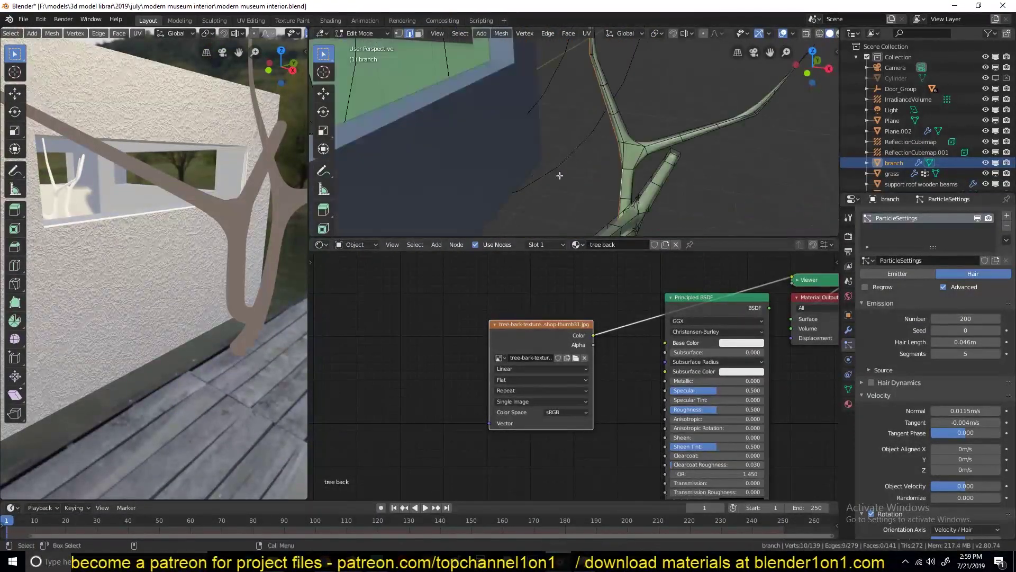
middle_click_drag(744, 204, 723, 146)
right_click(724, 146)
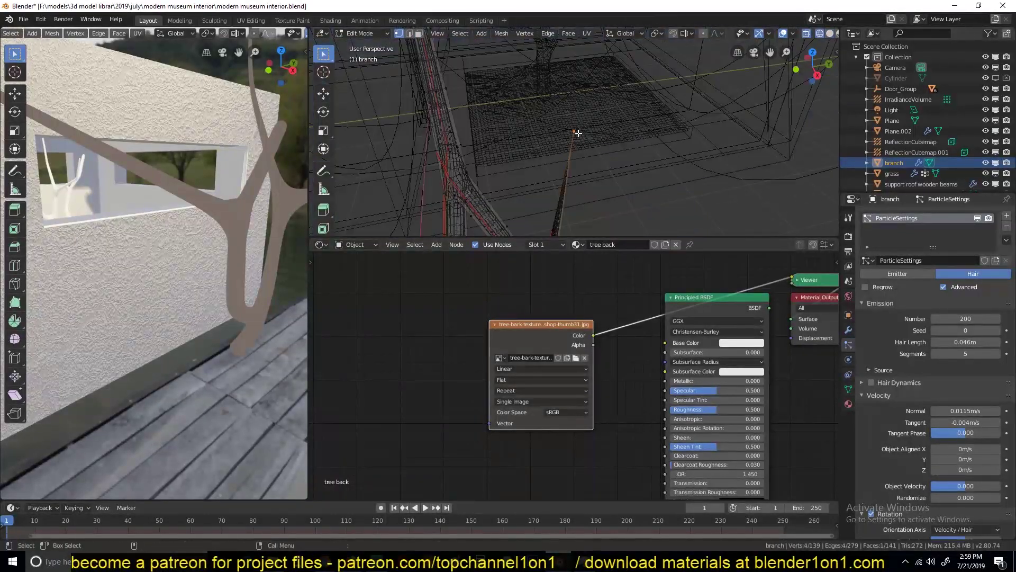
left_click(685, 143)
key("2")
key("ctrl+e")
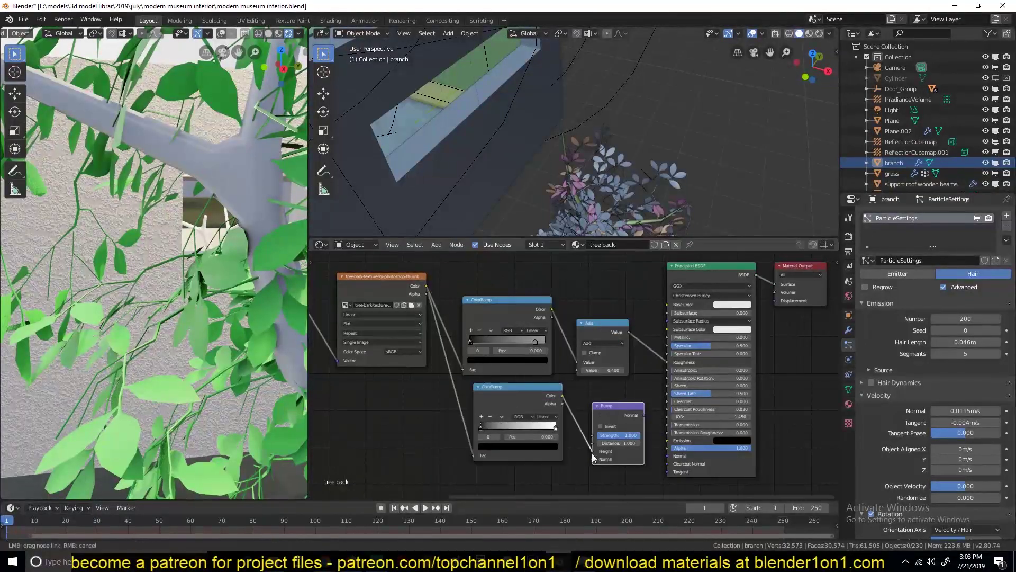
- Wire ColorRamp into Bump, Bump into Normal, and an Overlay MixRGB into Base Color
left_click_drag(592, 453, 593, 451)
left_click_drag(643, 415, 667, 456)
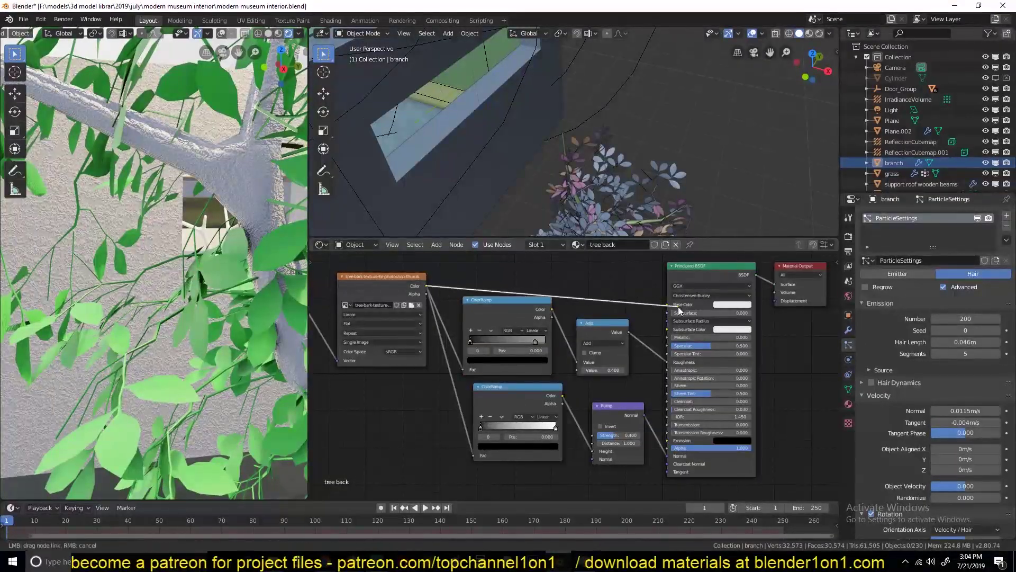
left_click_drag(678, 307, 669, 306)
key("shift+a")
left_click(580, 353)
left_click(567, 295)
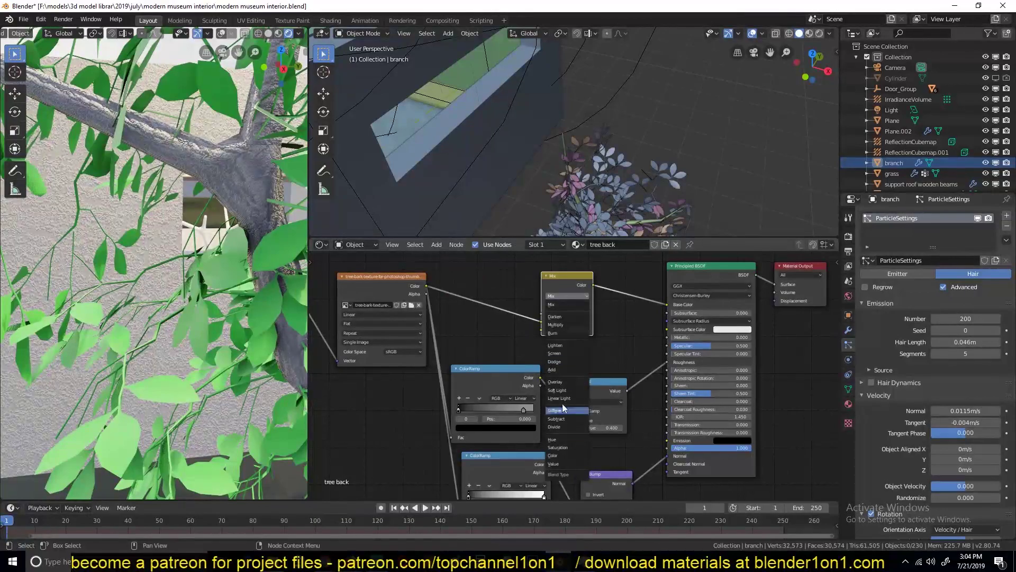
left_click(556, 381)
left_click(581, 330)
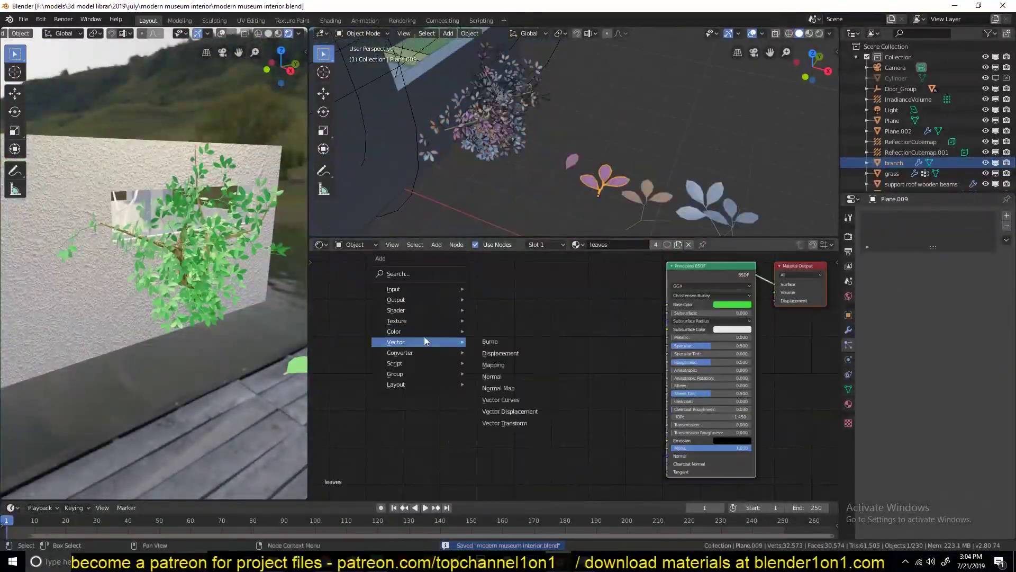
- Add an Image Texture with leaf-png-1.png feeding Base and Subsurface Color, add a ColorRamp, and save
left_click(492, 318)
left_click(561, 434)
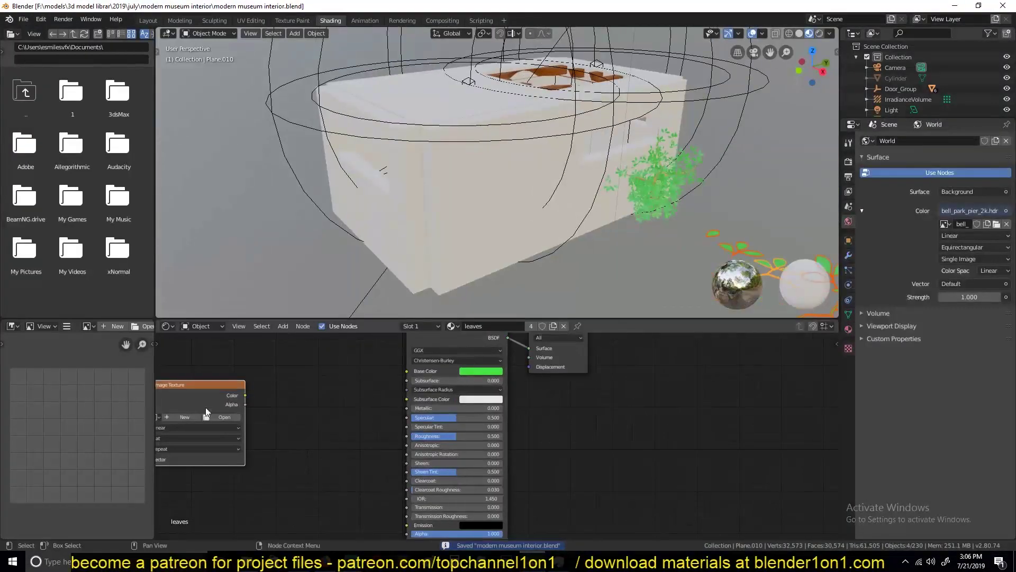
mouse_move(291, 399)
left_mouse_down()
mouse_move(556, 378)
mouse_move(556, 406)
mouse_move(595, 392)
left_mouse_up()
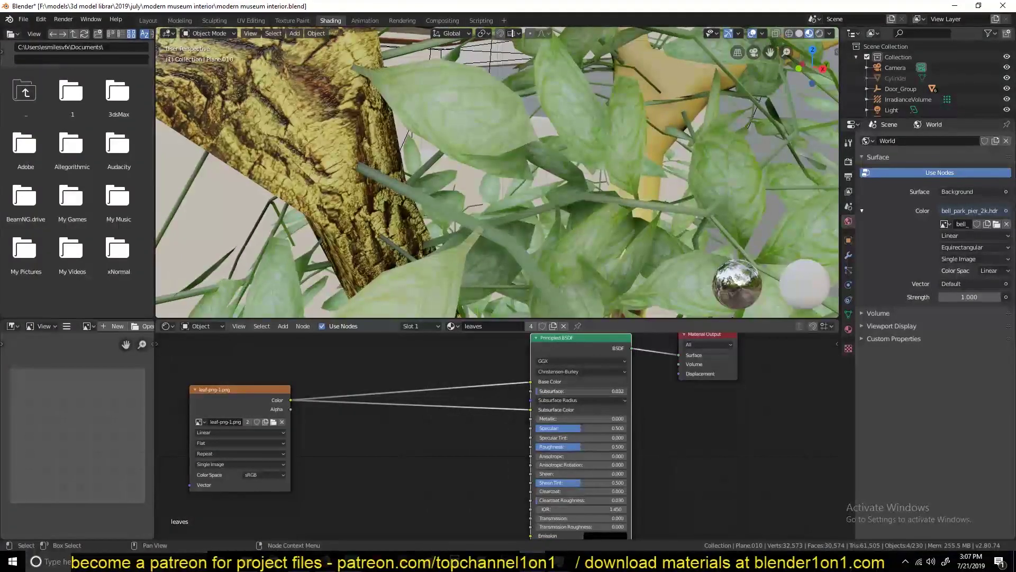
key("shift+a")
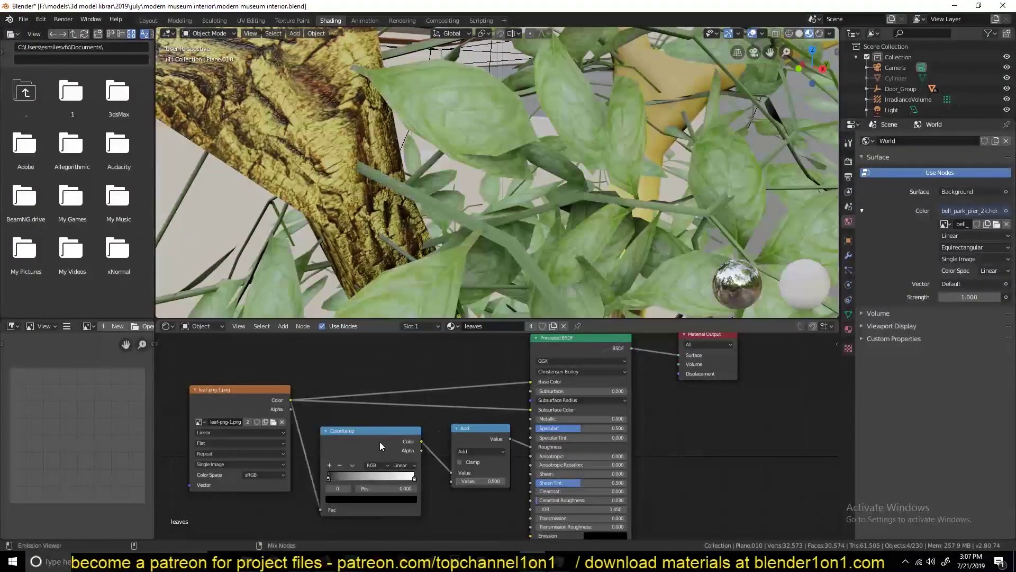
key("ctrl+s")
key("shift+a")
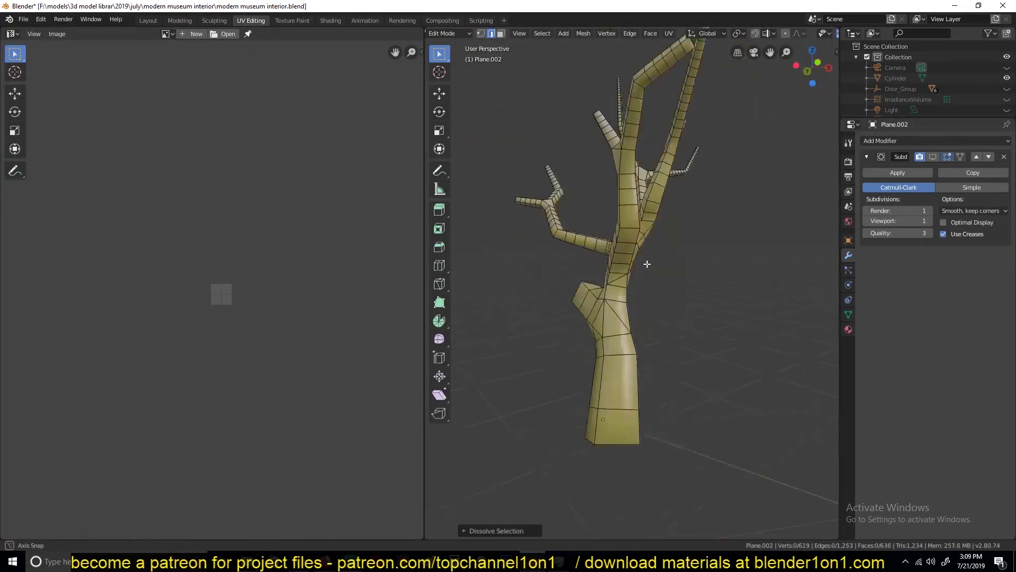
- Dissolve an edge loop and unwrap the tree with Smart UV Project
key("ctrl+x")
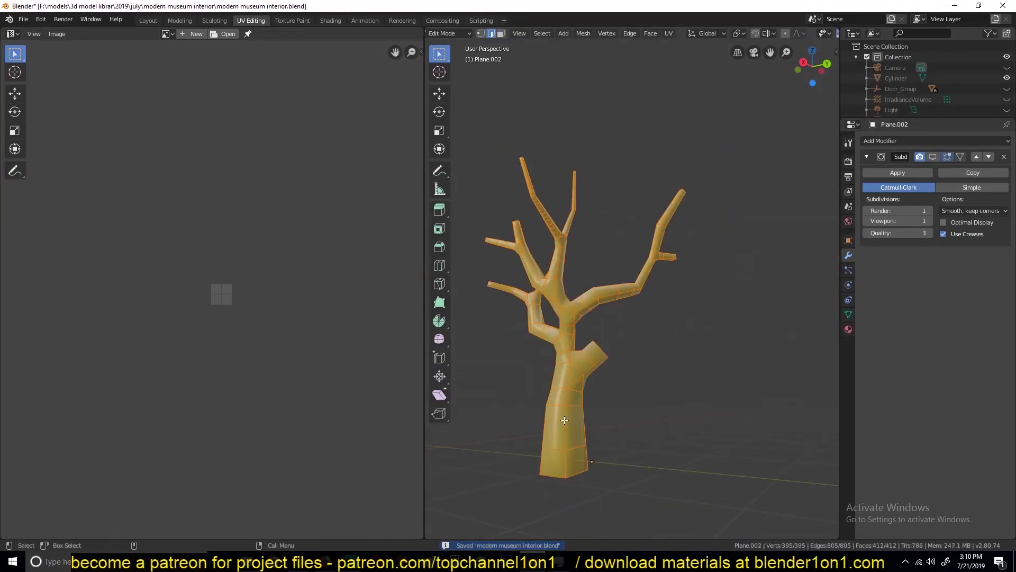
key("u")
left_click(561, 413)
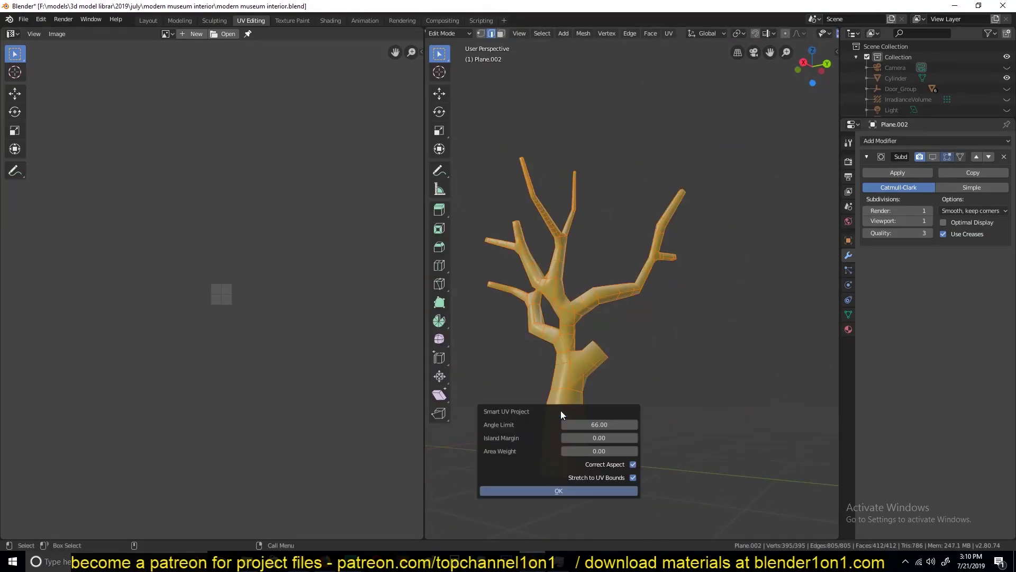
key("Return")
- Select and dissolve another edge loop on the branch islands
key("alt+a")
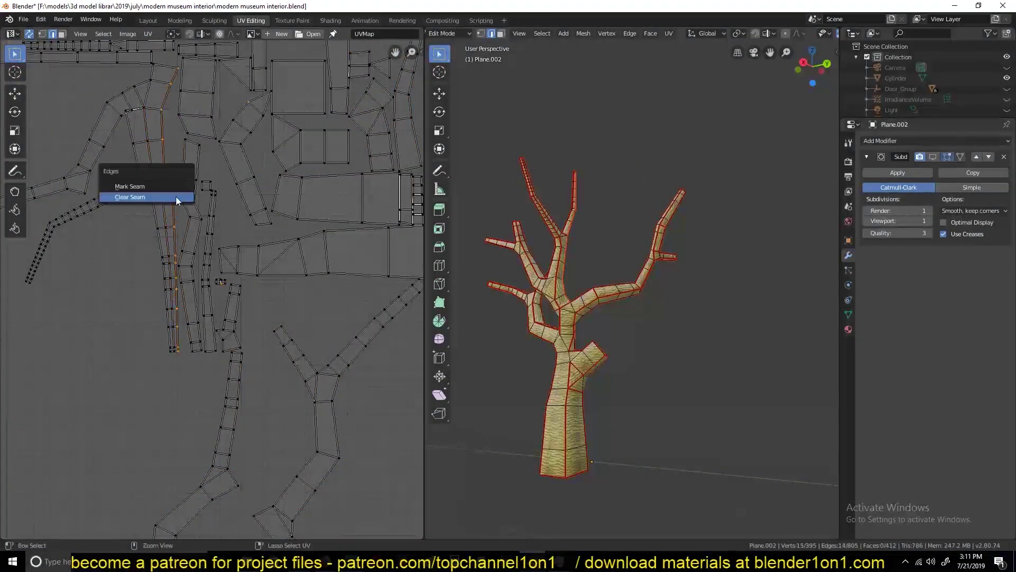
left_click(123, 218)
scroll(288, 372, "up", 2)
left_click(159, 320, "alt")
middle_click_drag(609, 264, 631, 227)
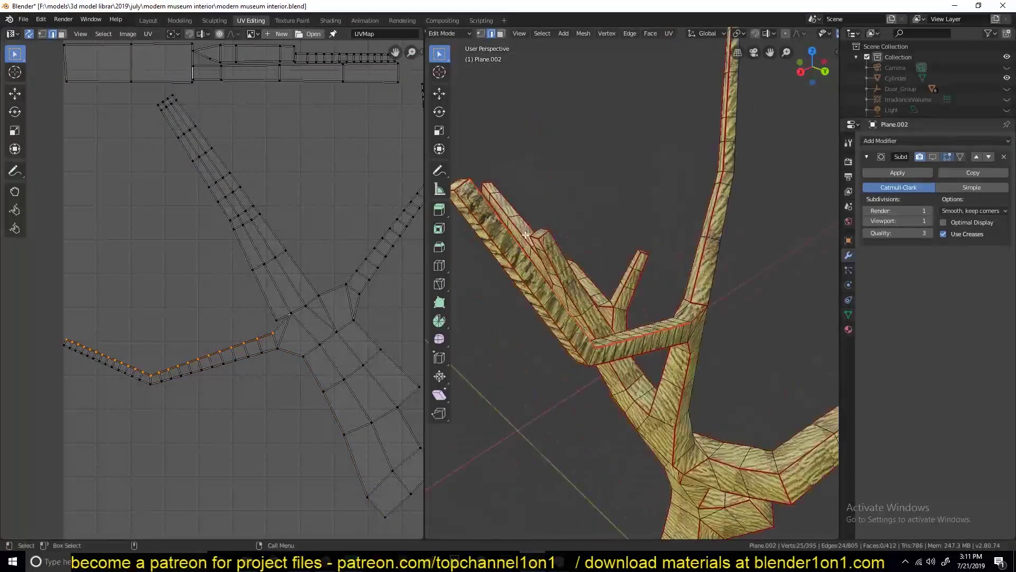
scroll(632, 227, "up", 3)
key("ctrl+x")
middle_click_drag(677, 323, 600, 285)
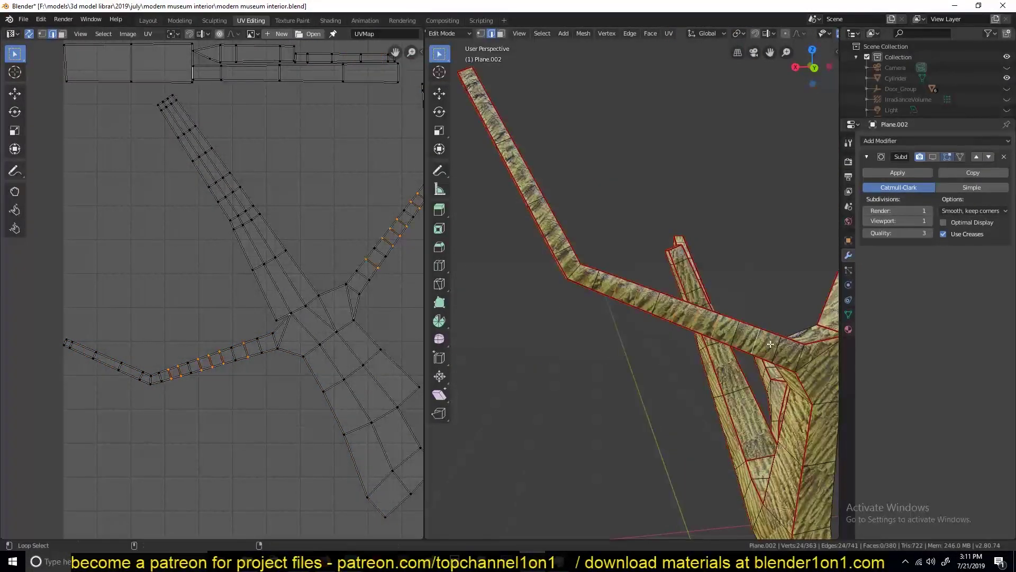
scroll(770, 344, "down", 3)
- Select a UV edge path across the islands and save the file
key("a")
key("alt+a")
scroll(256, 408, "down", 3)
left_click(272, 410)
scroll(341, 473, "up", 2)
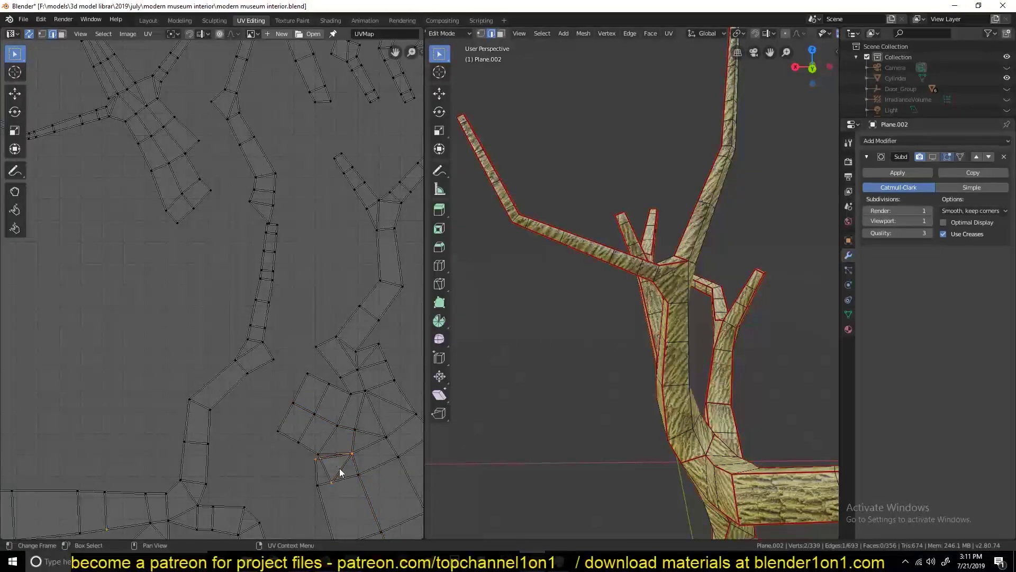
scroll(340, 472, "down", 2)
left_click(164, 450, "ctrl")
key("ctrl+s")
- Select several more edges on the UV islands and save the file
scroll(102, 448, "down", 2)
scroll(132, 370, "up", 2)
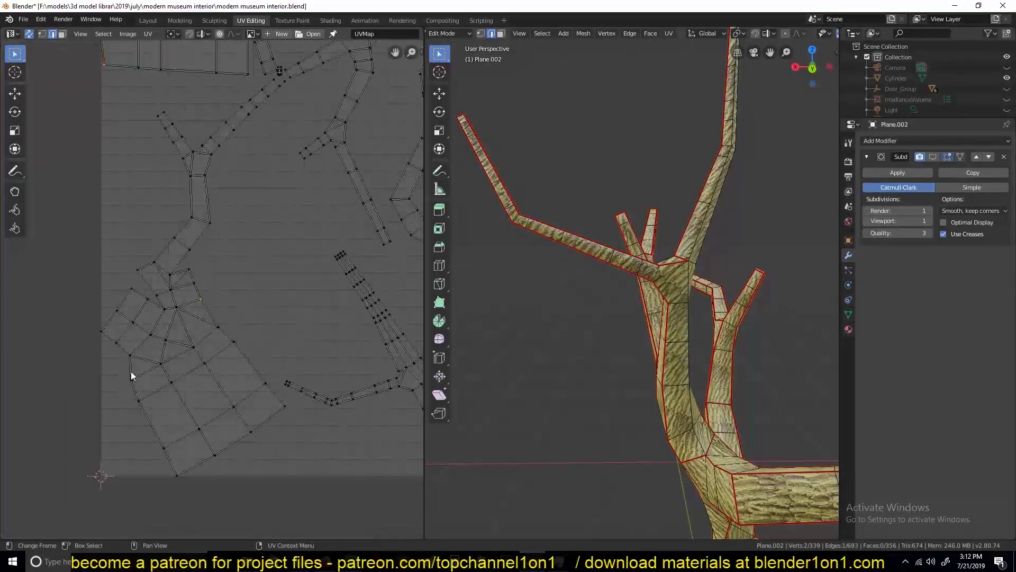
scroll(183, 354, "up", 2)
left_click(182, 347)
right_click(182, 355)
left_click(183, 355)
scroll(172, 297, "down", 2)
scroll(274, 377, "down", 2)
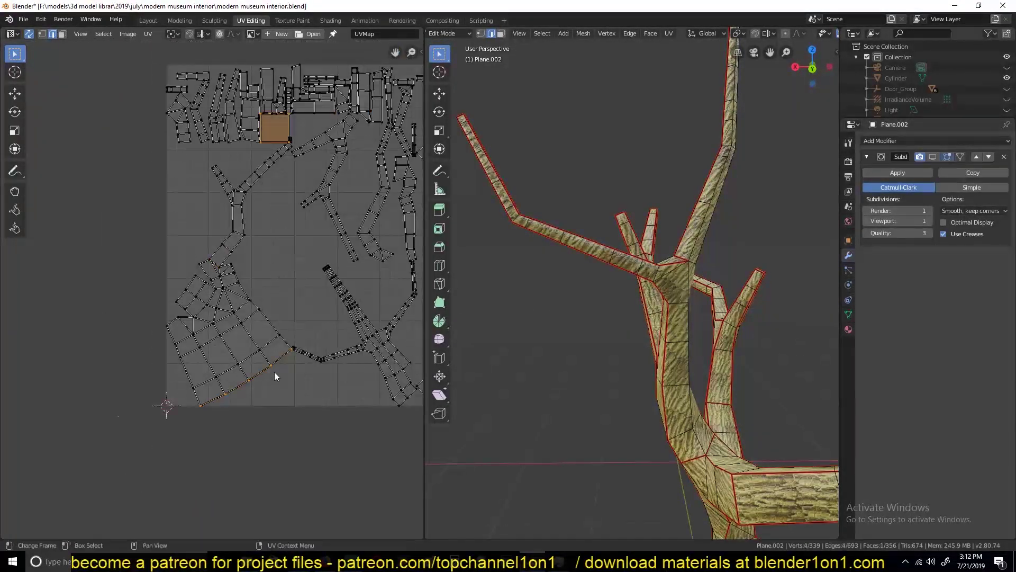
scroll(351, 302, "up", 2)
scroll(241, 305, "down", 2)
left_click(241, 304, "ctrl")
scroll(231, 314, "up", 2)
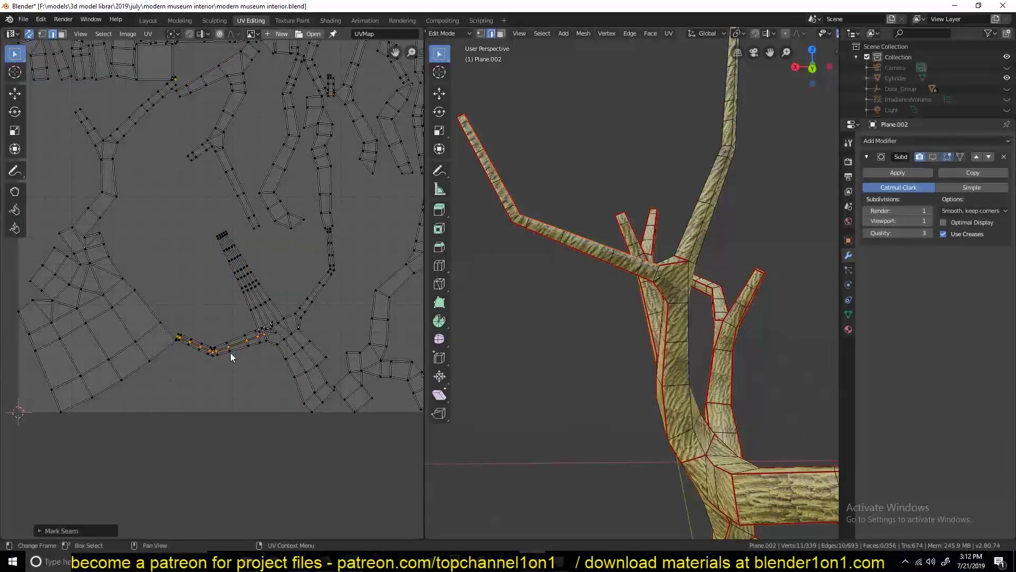
scroll(230, 353, "up", 2)
key("ctrl+s")
- Mark the selected edges as a seam via Ctrl+E
key("alt+Tab")
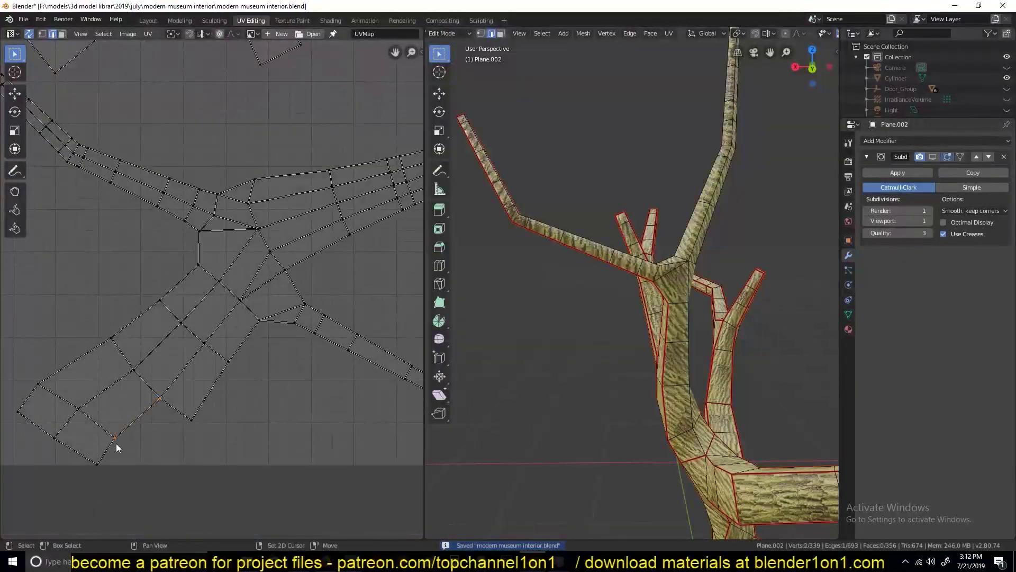
scroll(242, 228, "down", 2)
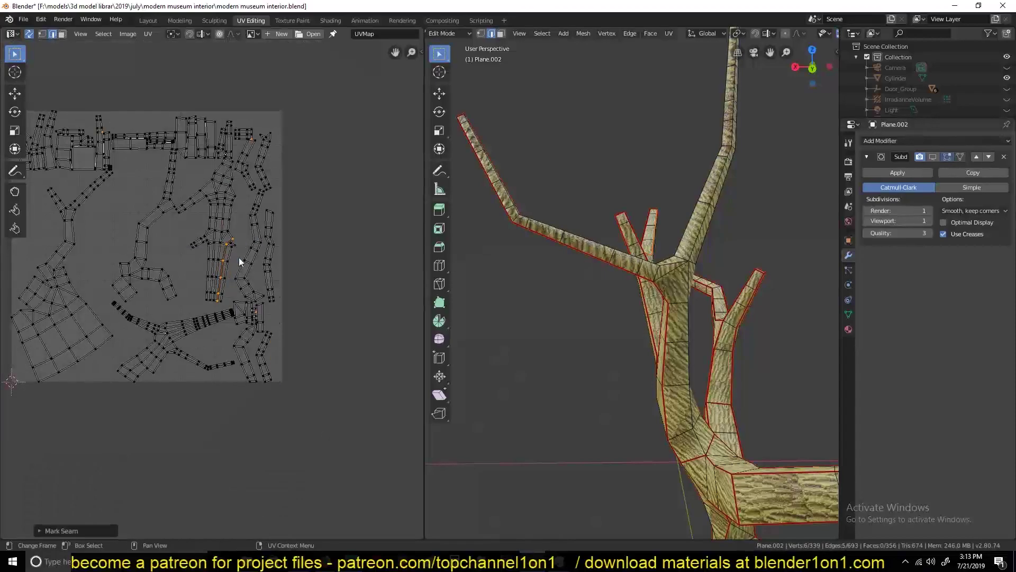
scroll(239, 257, "up", 2)
key("ctrl+e")
scroll(228, 337, "down", 2)
key("ctrl+e")
left_click(201, 289)
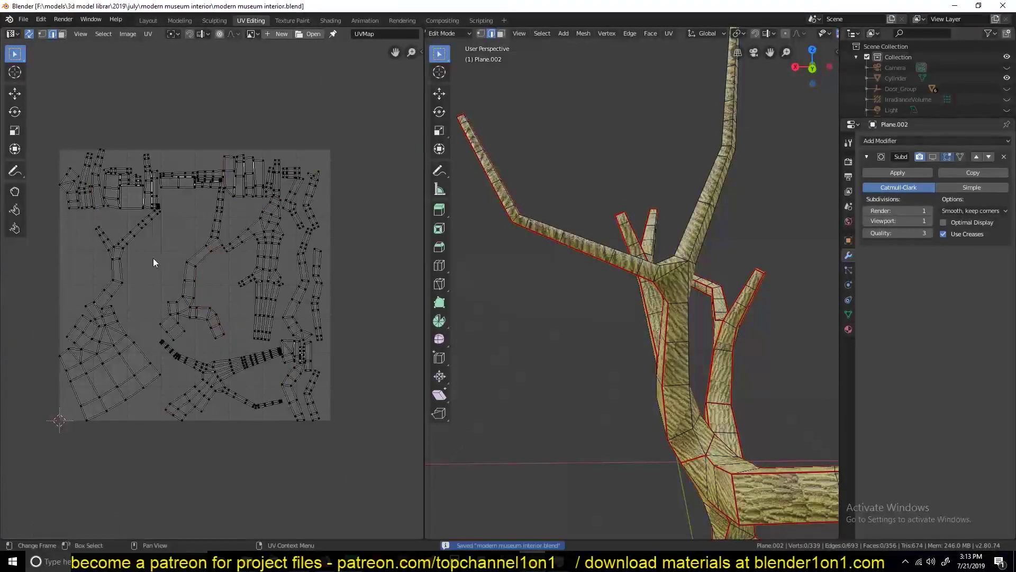
- Orbit around the tree and mark another set of edges as a seam
mouse_move(609, 264)
middle_mouse_down()
mouse_move(634, 247)
mouse_move(583, 265)
middle_mouse_up()
scroll(634, 247, "down", 4)
scroll(344, 344, "up", 2)
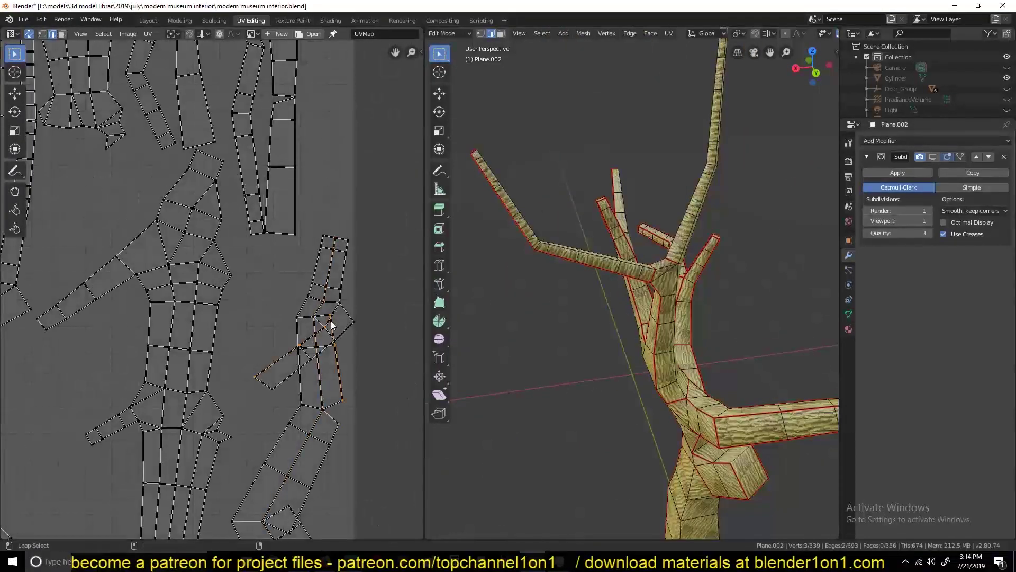
scroll(265, 291, "down", 1)
scroll(222, 270, "up", 1)
key("ctrl+e")
left_click(221, 269)
scroll(279, 158, "up", 1)
scroll(280, 158, "down", 2)
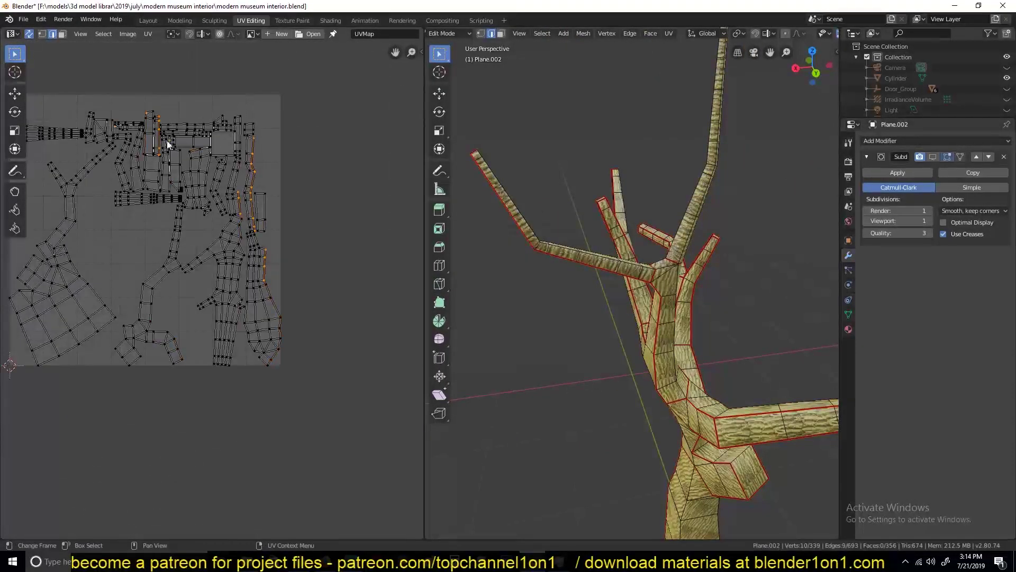
scroll(323, 157, "up", 1)
- Select another single edge in the UV layout for seam marking
key("ctrl+e")
scroll(210, 262, "up", 2)
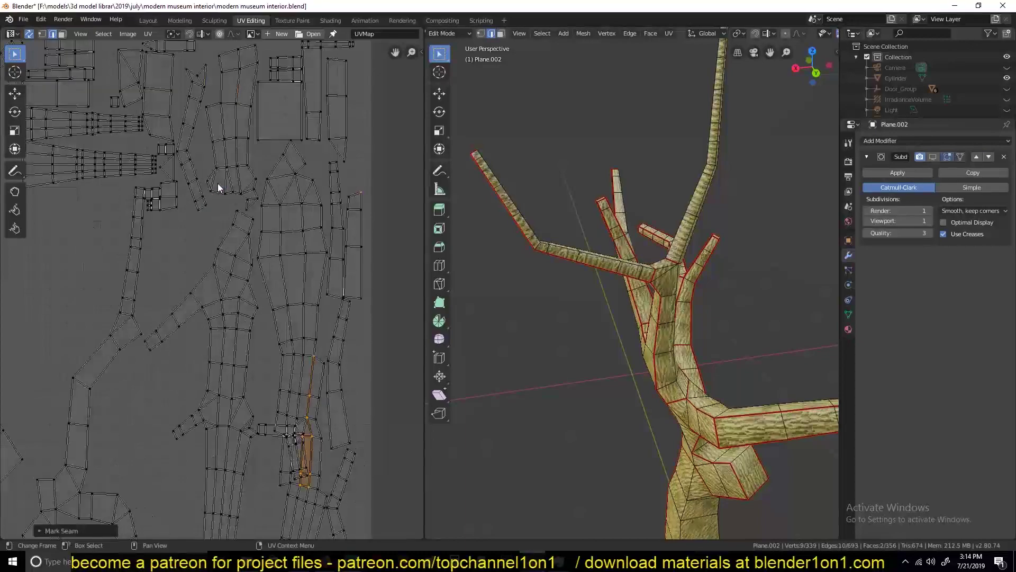
scroll(238, 286, "down", 3)
scroll(290, 322, "up", 1)
scroll(329, 198, "up", 2)
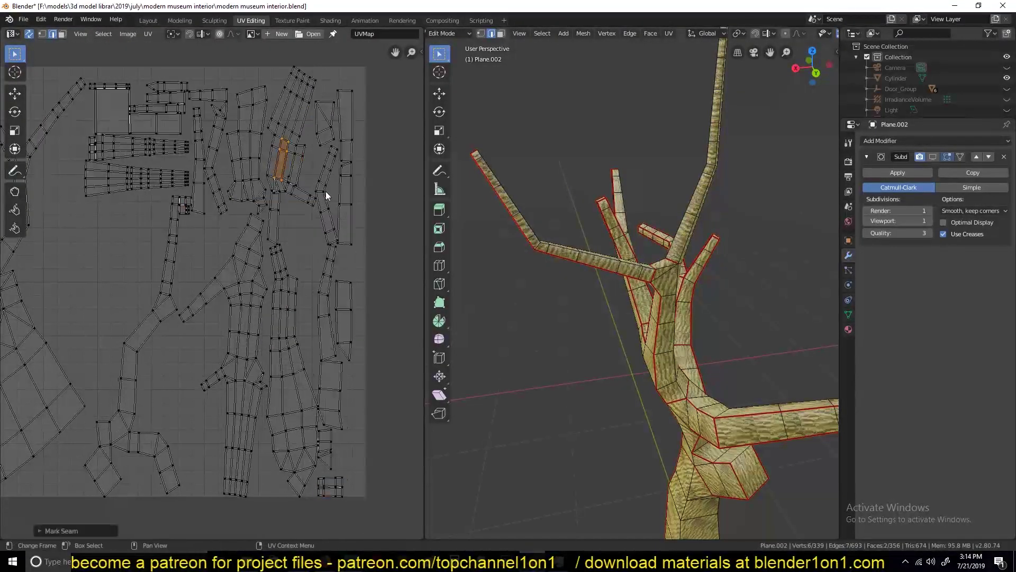
scroll(302, 220, "up", 2)
left_click(152, 277)
scroll(189, 222, "up", 1)
key("ctrl+e")
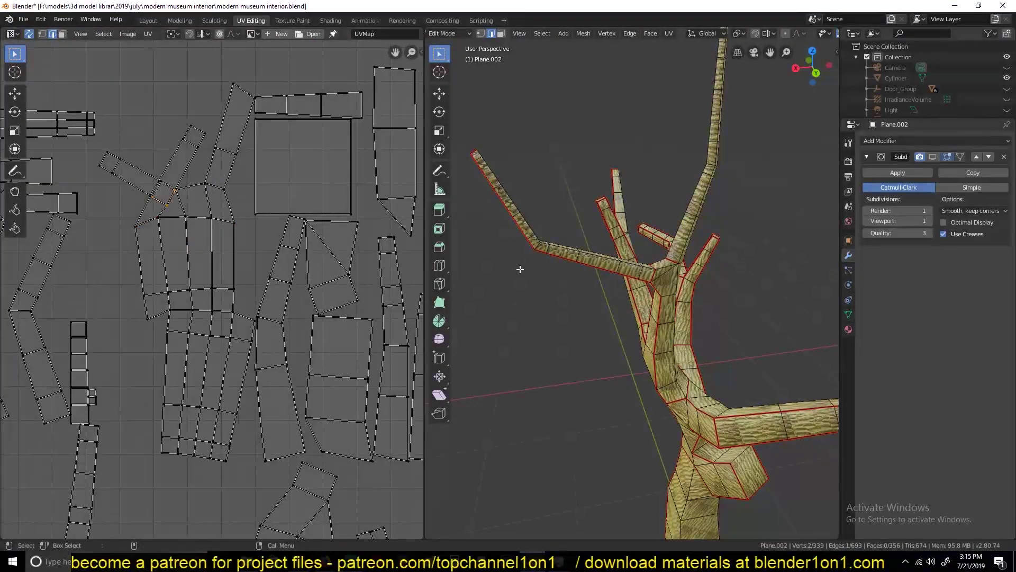
- Mark the branch-joint edges as a seam, deselect everything and save
middle_click_drag(520, 269, 608, 238)
scroll(609, 238, "up", 3)
left_click(680, 326, "shift")
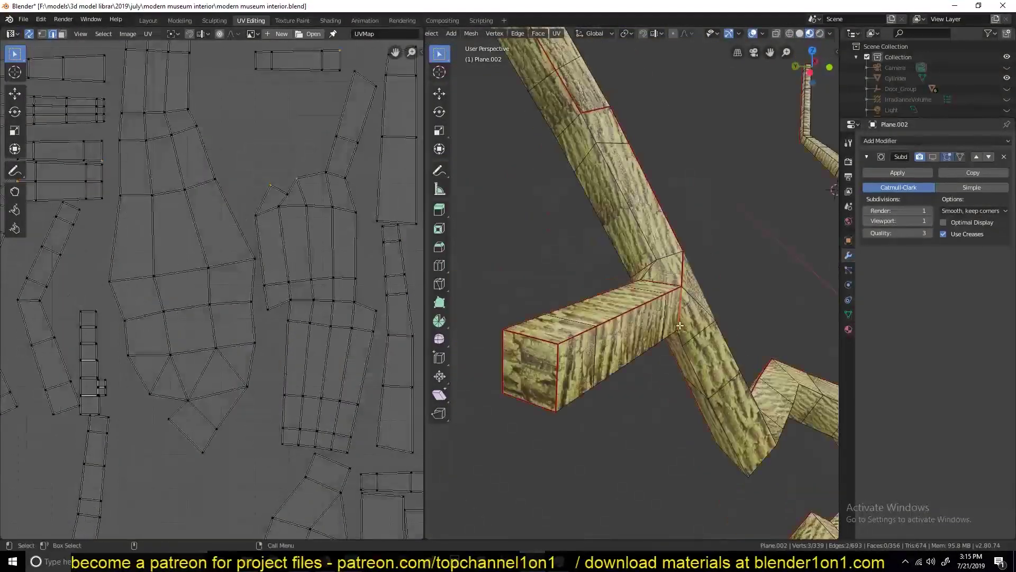
left_click(680, 326, "shift")
middle_click_drag(680, 326, 609, 265)
scroll(609, 265, "up", 2)
scroll(579, 262, "down", 3)
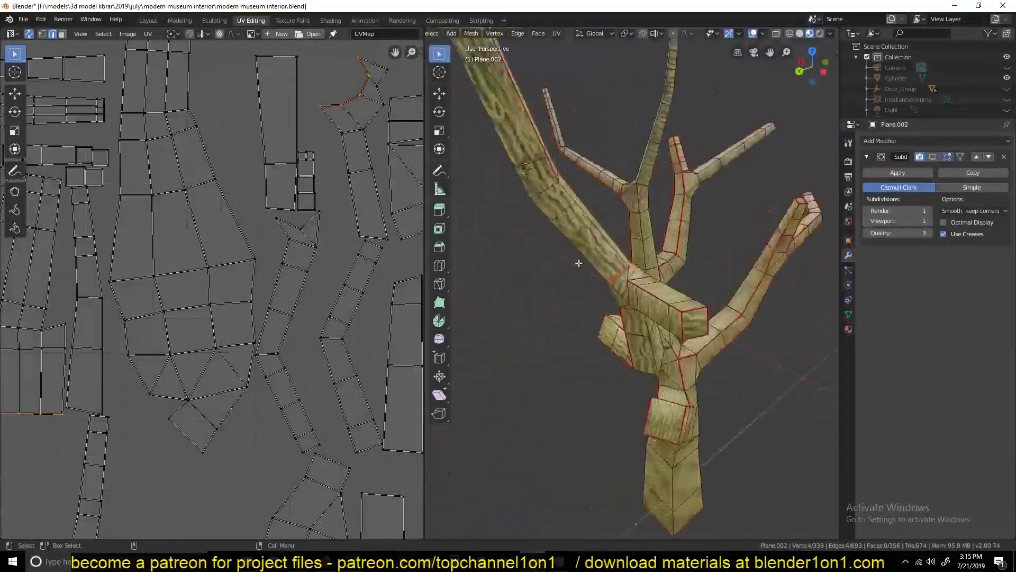
scroll(579, 262, "up", 3)
key("ctrl+e")
left_click(629, 301)
key("alt+a")
key("ctrl+s")
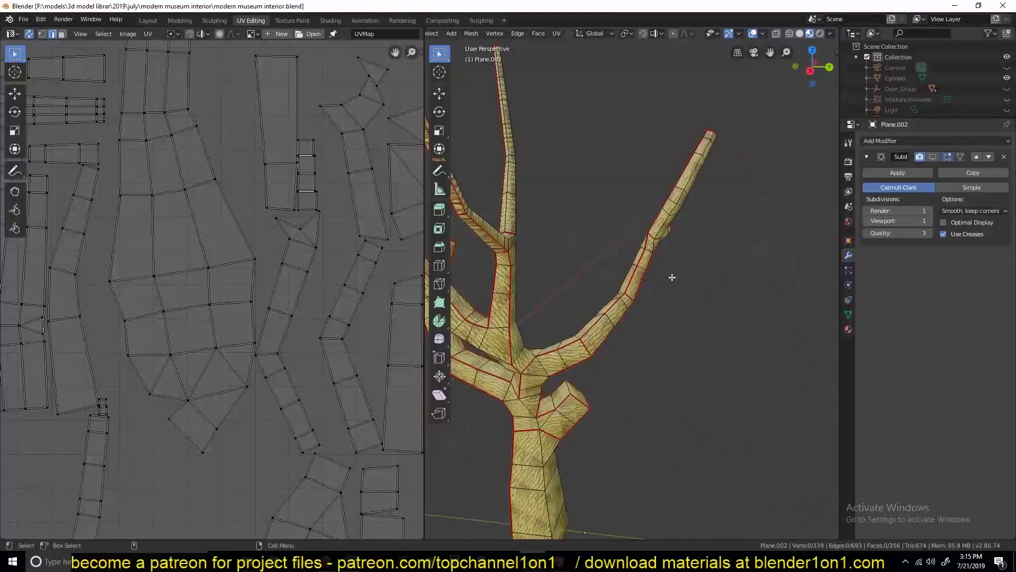
- Select edges at the branch junction, then deselect all edges
key("ctrl+e")
mouse_move(672, 277)
middle_mouse_down()
mouse_move(644, 317)
mouse_move(651, 371)
mouse_move(667, 317)
middle_mouse_up()
scroll(644, 318, "up", 3)
left_click(644, 339, "alt")
scroll(651, 371, "down", 3)
key("alt+a")
- Save the file and dissolve the stray vertex at the trunk's branch joint
key("ctrl+s")
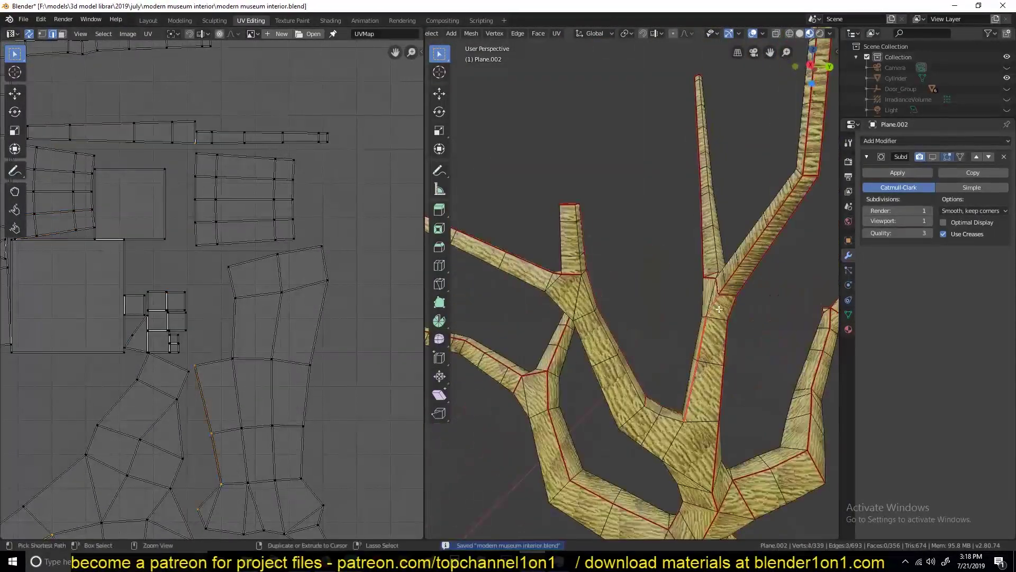
scroll(232, 352, "up", 3)
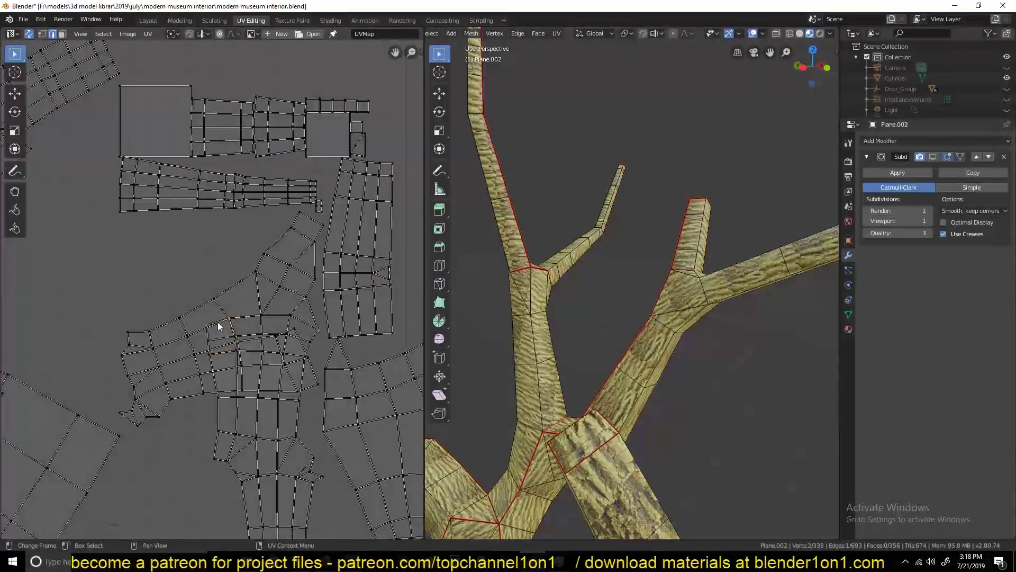
left_click(235, 335, "alt")
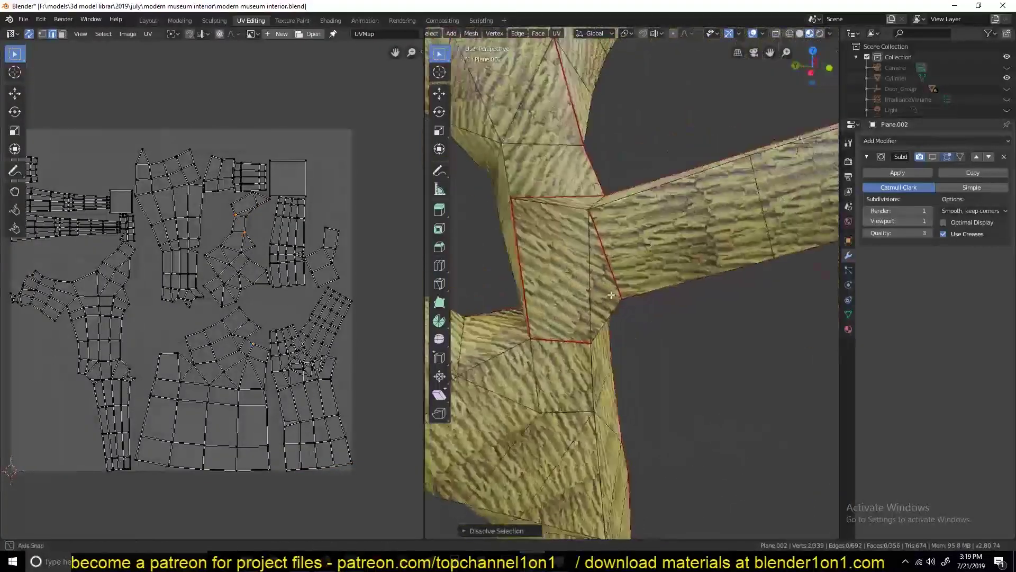
key("ctrl+x")
middle_click_drag(708, 236, 694, 310)
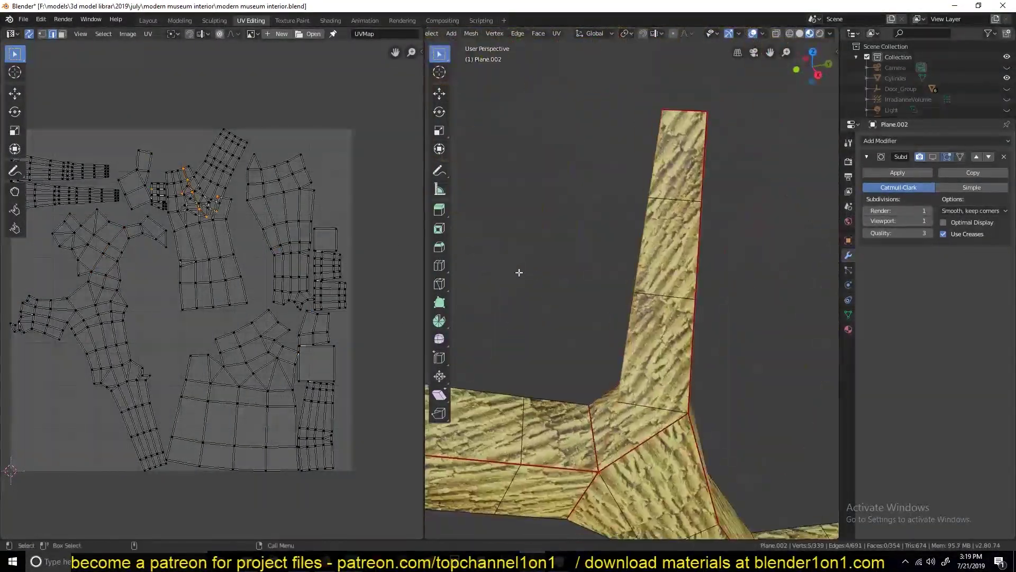
middle_click_drag(264, 284, 318, 323)
left_click(219, 240)
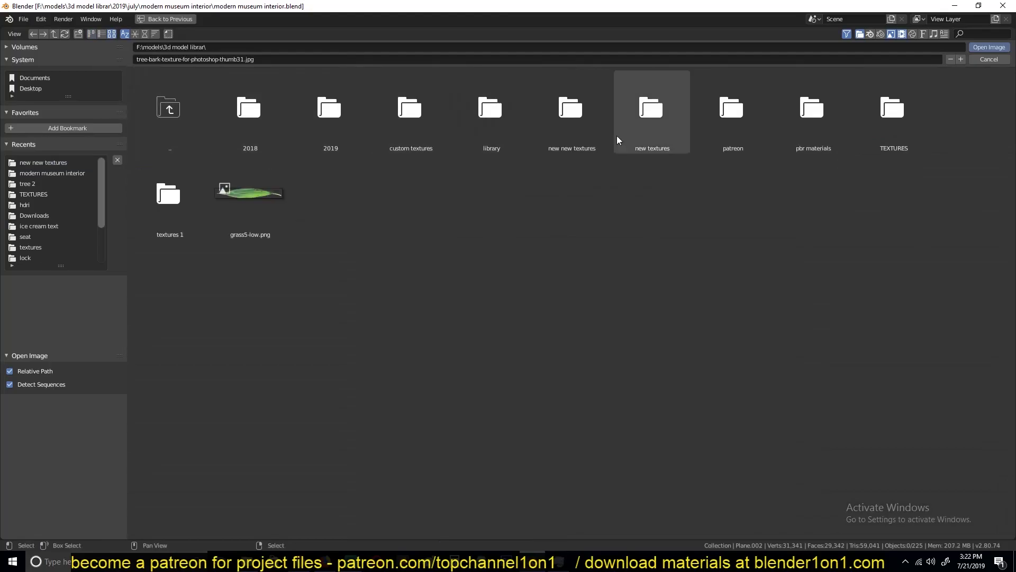
- Browse the texture folders for the bark image and add a particle system to the trunk
double_click(618, 140)
scroll(373, 121, "up", 2)
double_click(373, 120)
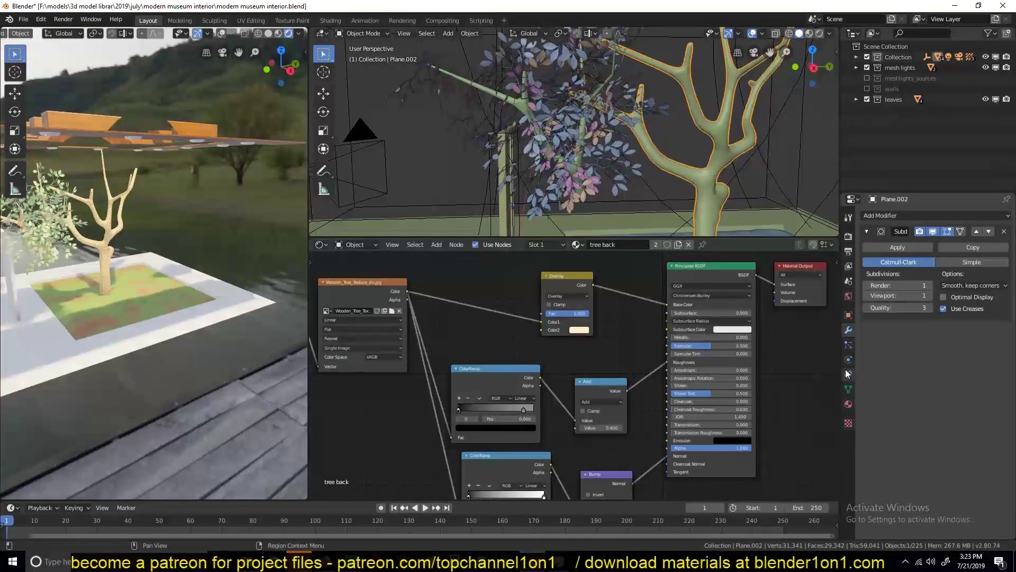
left_click(1007, 216)
middle_click_drag(714, 170, 655, 162)
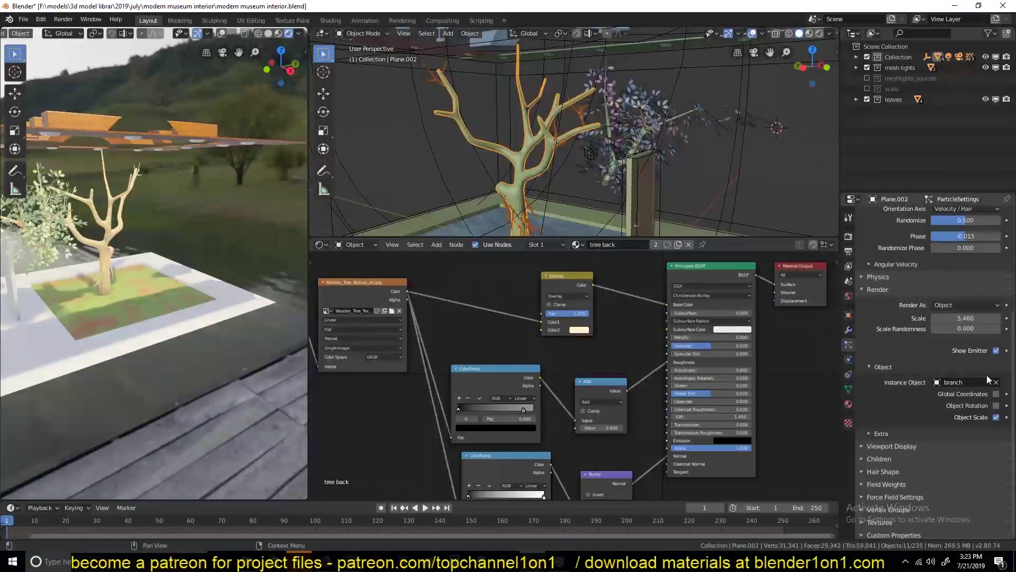
- Add a vertex group to the tree and weight-paint it, then save
left_click(849, 390)
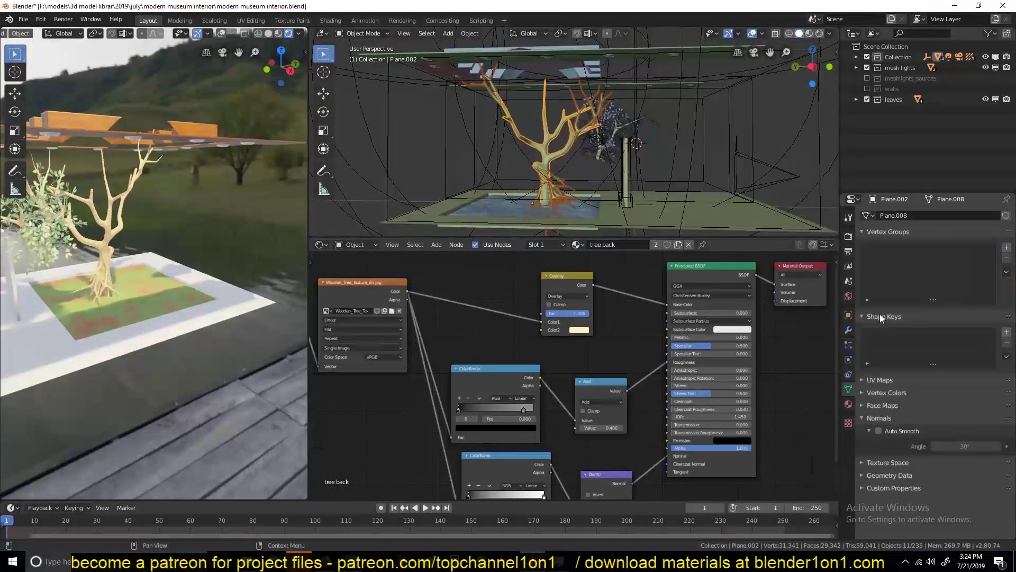
left_click(1007, 247)
key("Tab")
key("KP_1")
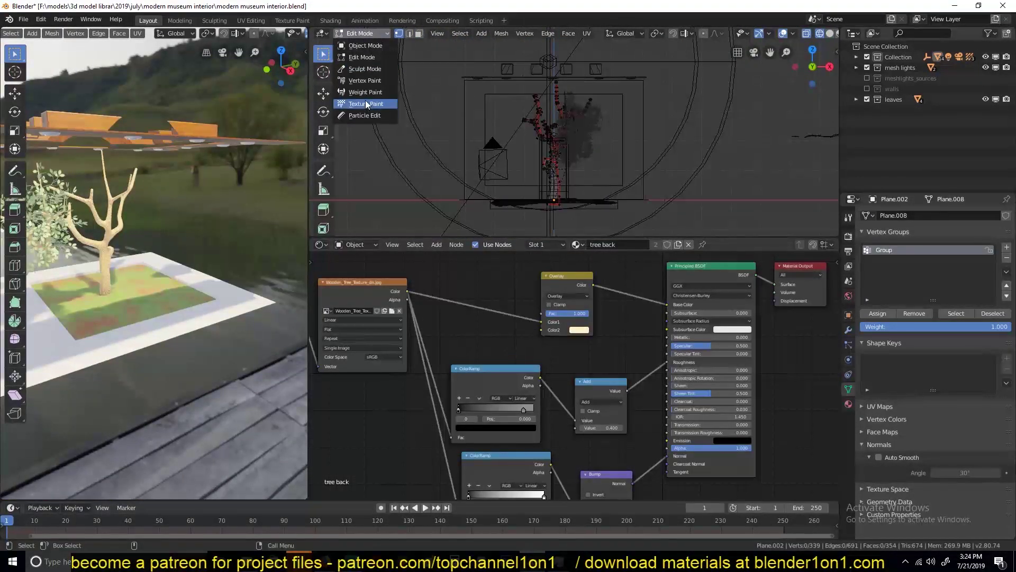
left_click(365, 92)
middle_click_drag(614, 170, 592, 151)
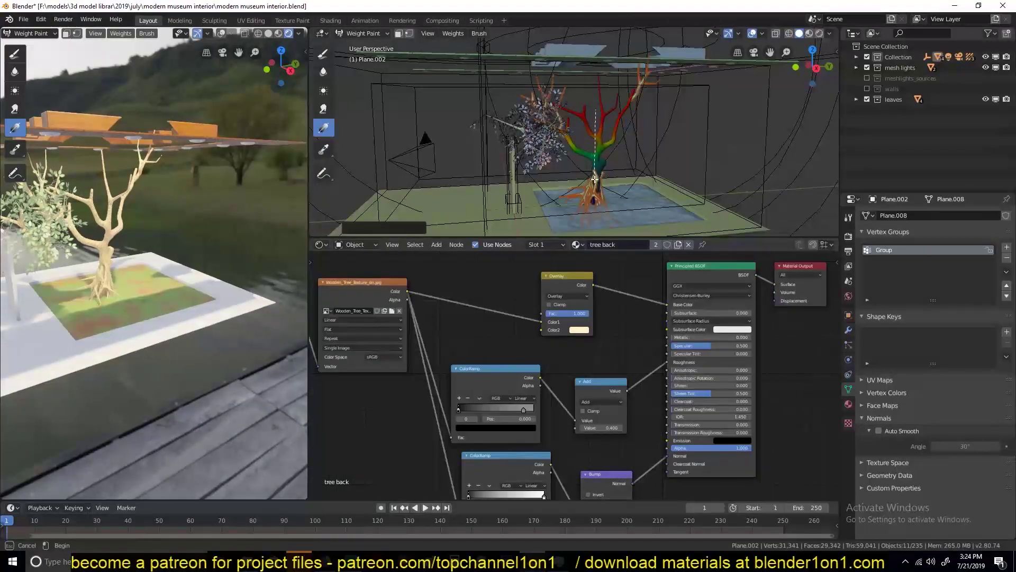
key("ctrl+s")
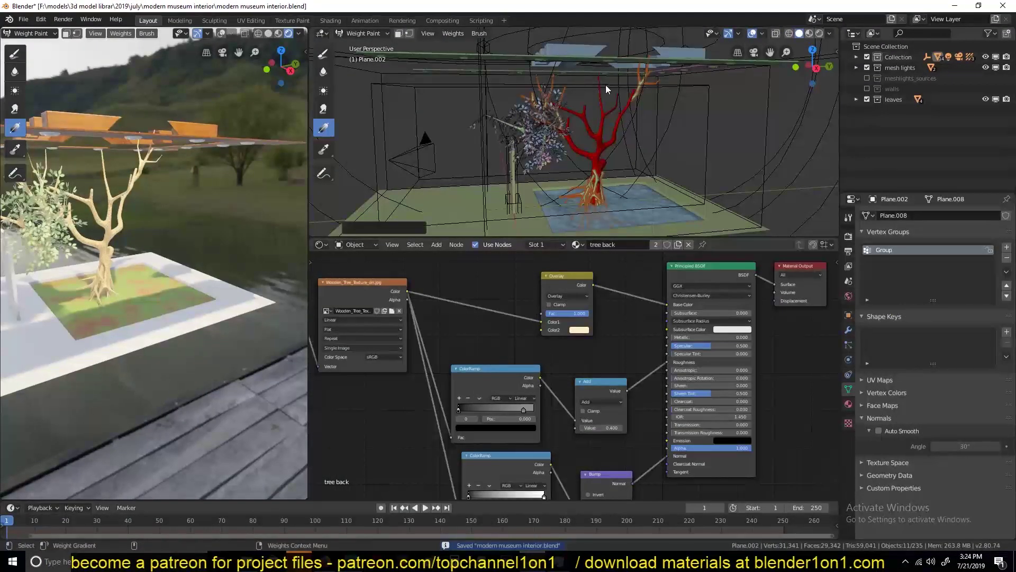
key("ctrl+Tab")
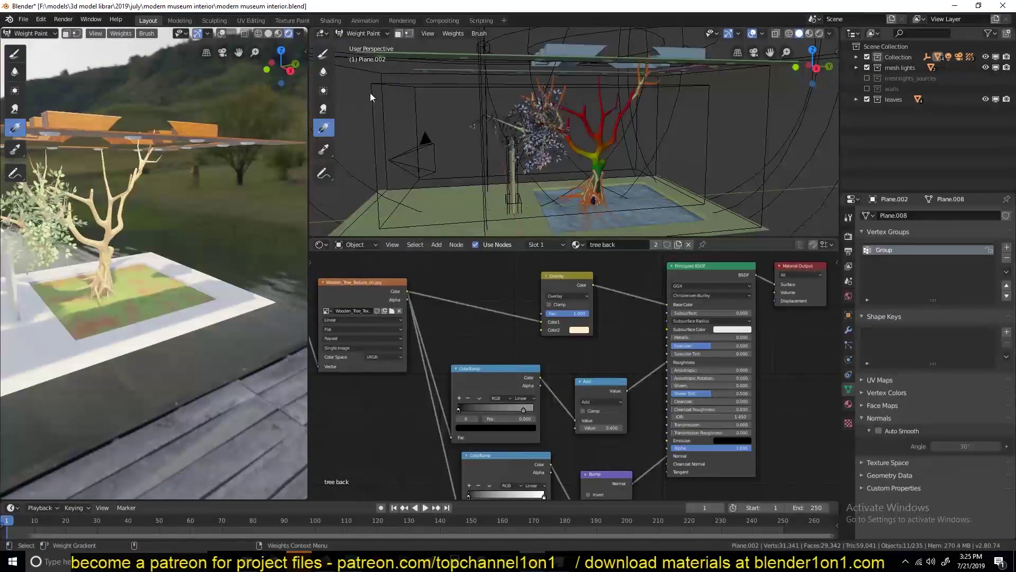
key("ctrl+s")
- Set the branch particles' length vertex group to Group and normal velocity to 0
left_click(849, 344)
scroll(913, 423, "down", 10)
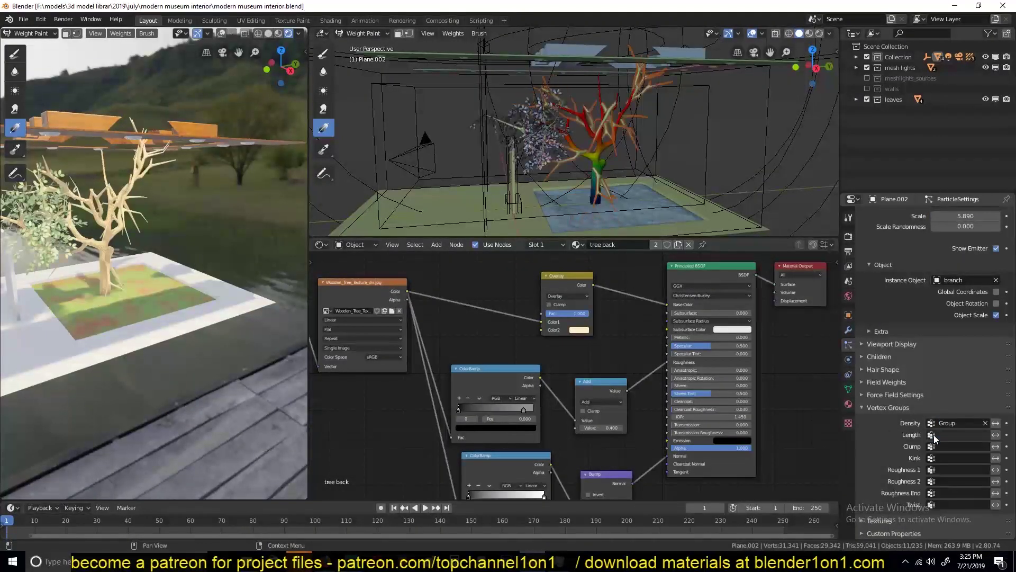
left_click(958, 435)
left_click(950, 447)
key("ctrl+s")
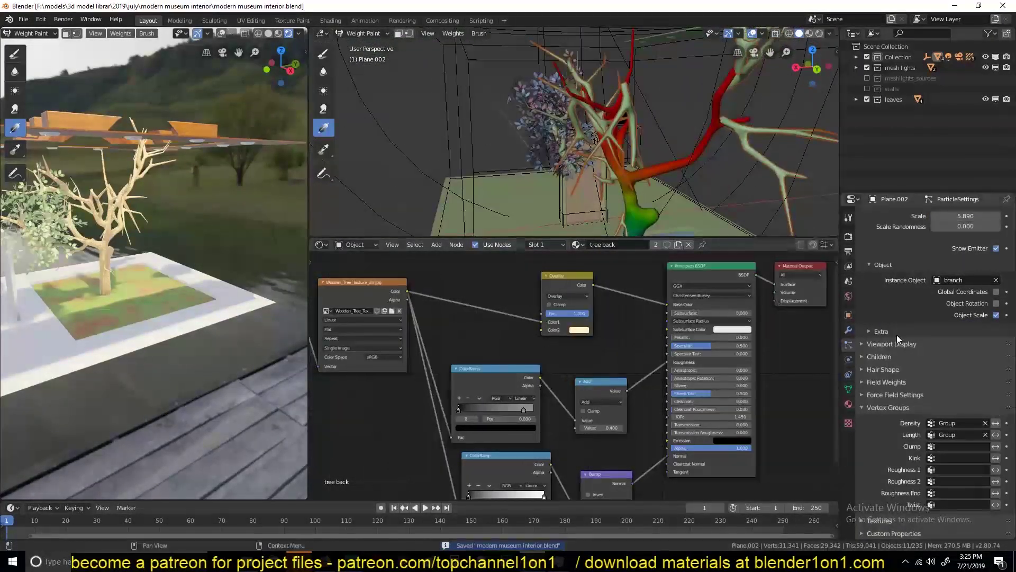
scroll(898, 339, "up", 12)
type("0.0115m/s")
key("Return")
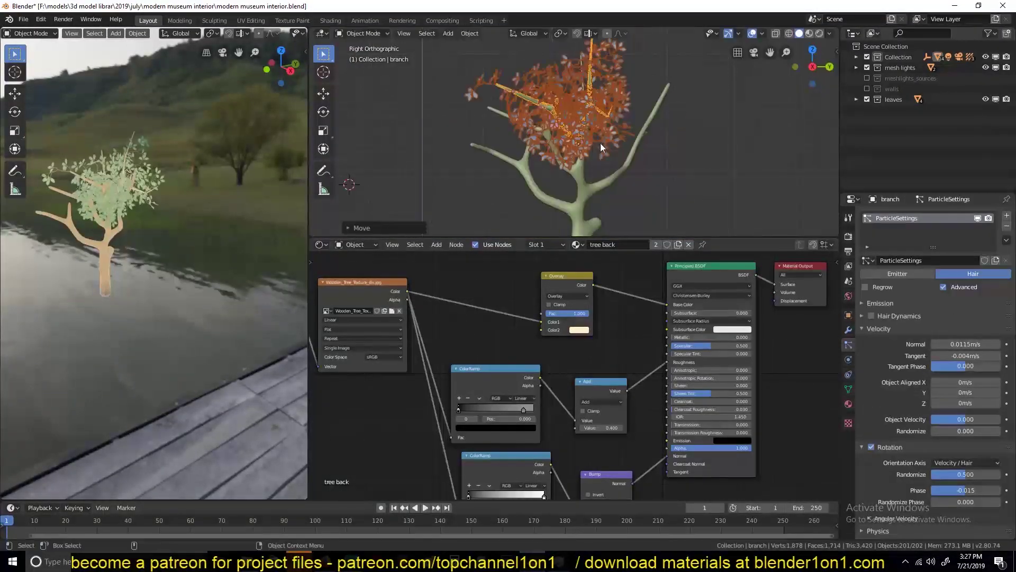
- Make a rotated linked duplicate of the leafy branch
key("alt+d")
key("r")
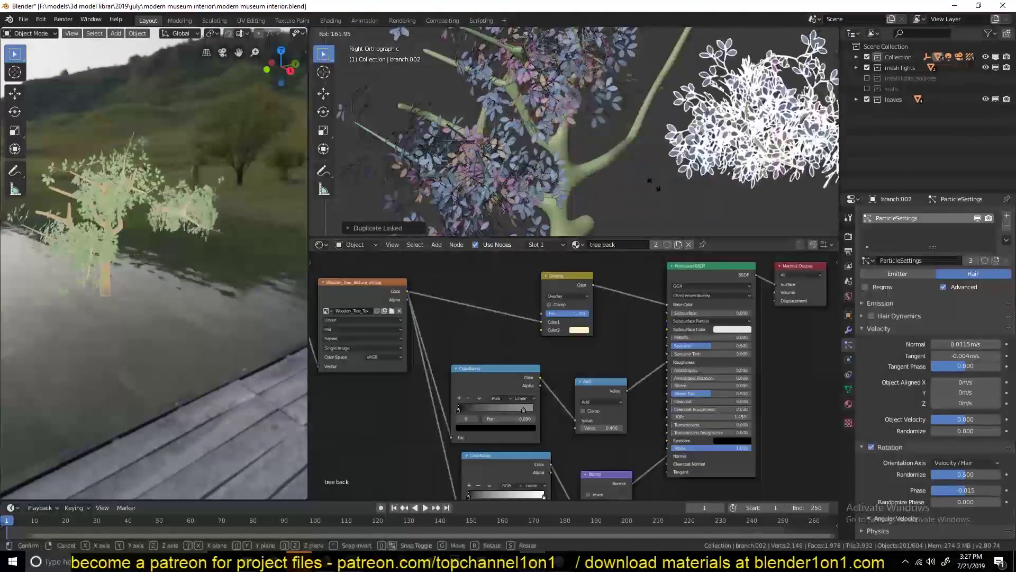
left_click(703, 147)
scroll(512, 139, "up", 6)
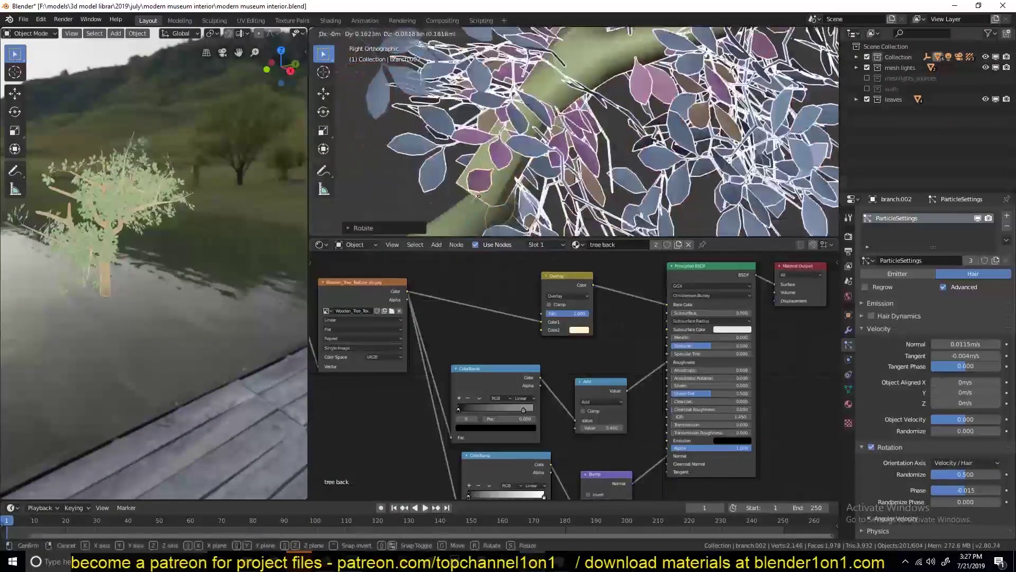
scroll(512, 139, "down", 5)
middle_click_drag(511, 139, 592, 224)
- Add two more rotated linked branch copies and save the file
key("alt+d")
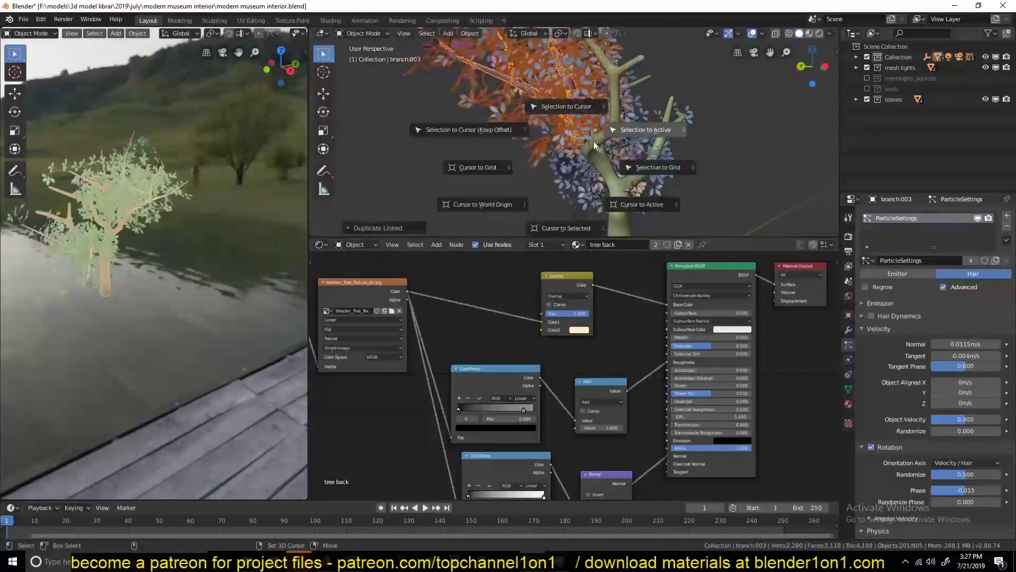
key("r")
left_click(592, 224)
scroll(591, 224, "down", 4)
key("KP_7")
key("ctrl+s")
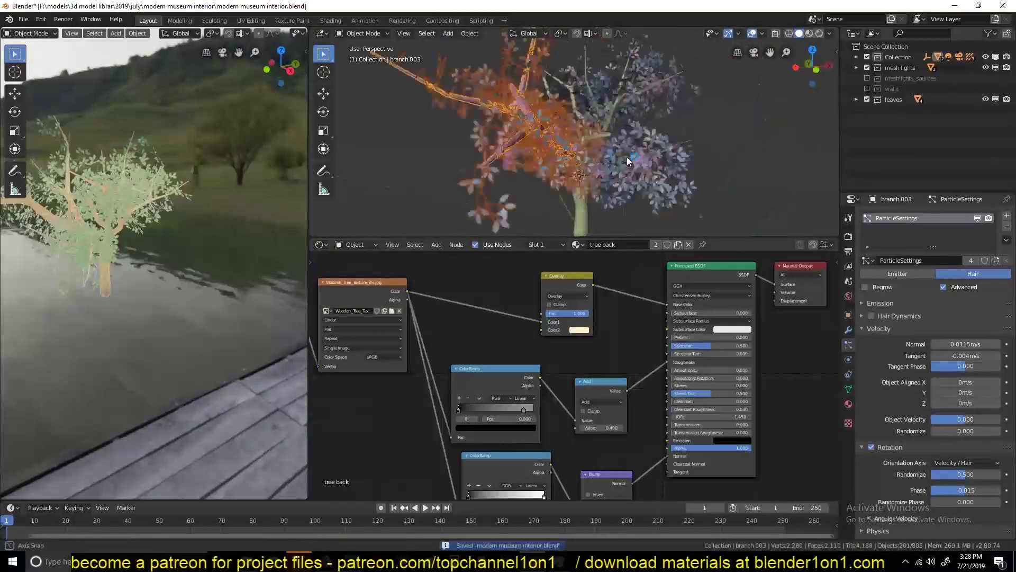
key("alt+d")
left_click(587, 187)
key("KP_1")
- Unhide the room objects and select the Plane.007 leaf object in the leaves collection
key("alt+a")
key("ctrl+s")
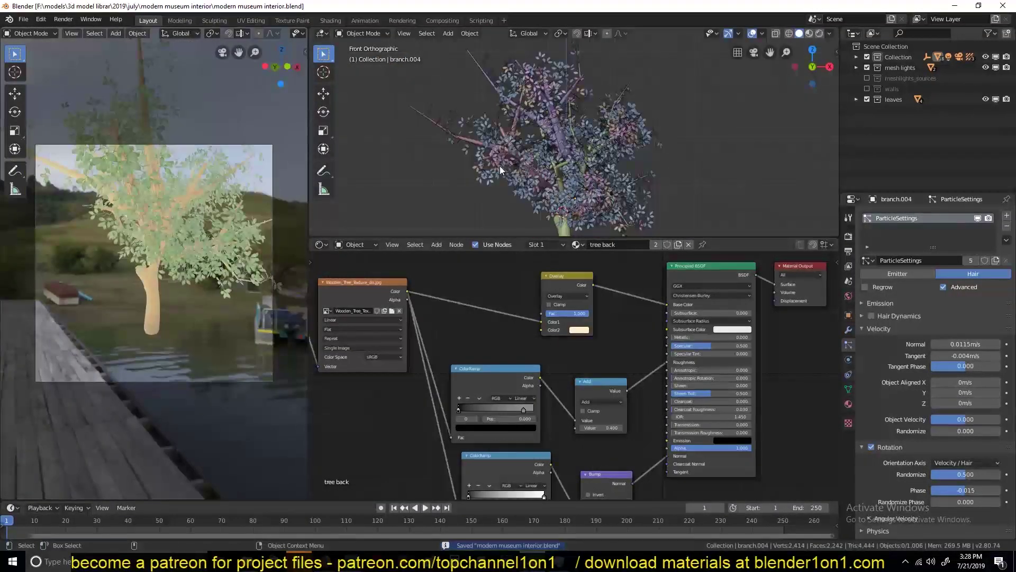
key("alt+h")
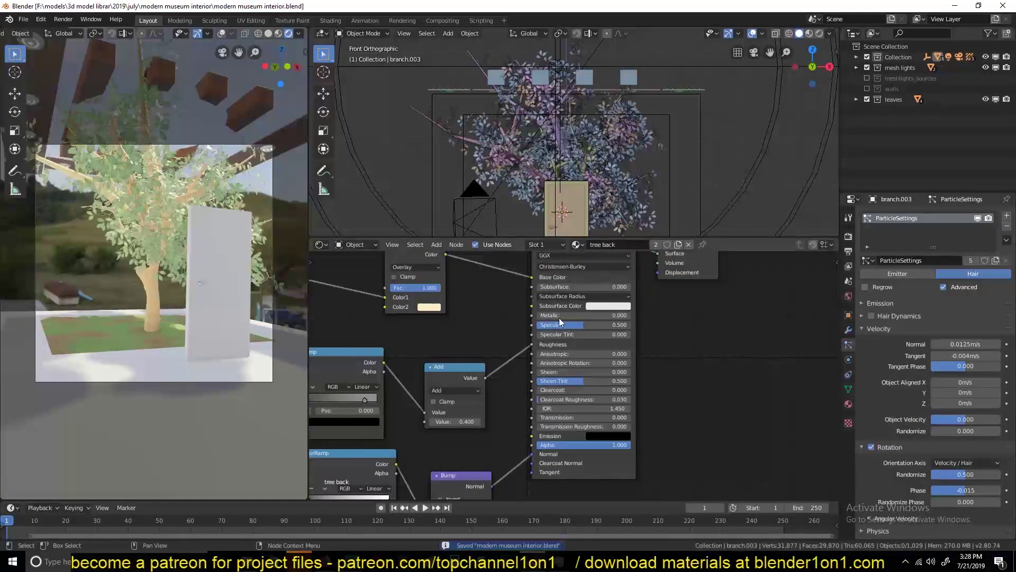
left_click(857, 99)
left_click(895, 110)
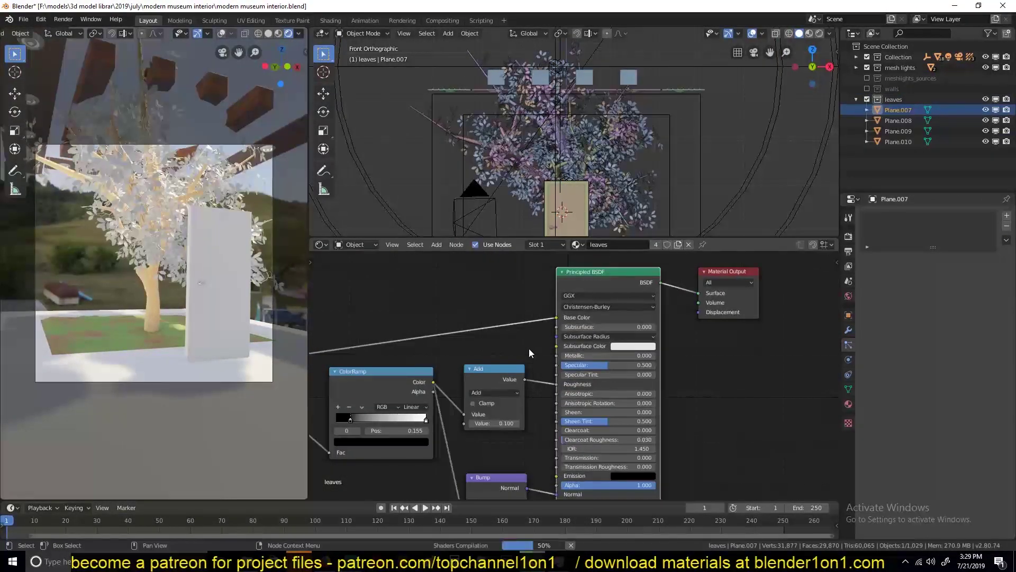
key("ctrl+s")
- Select a branch copy and review the leaf material nodes, undoing unwanted edits
left_click(481, 139)
left_click(470, 346)
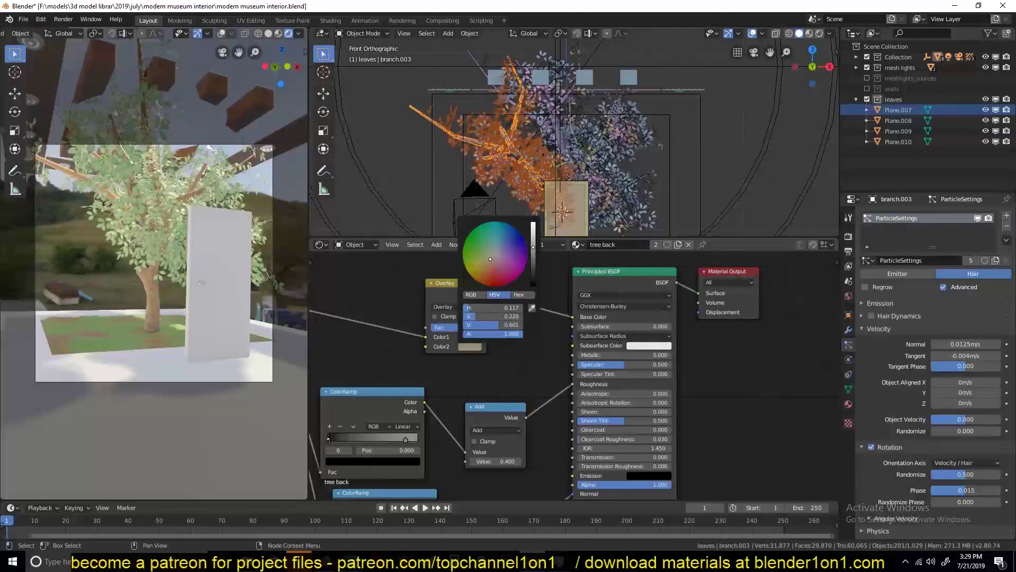
key("ctrl+z")
middle_click_drag(561, 407, 450, 431)
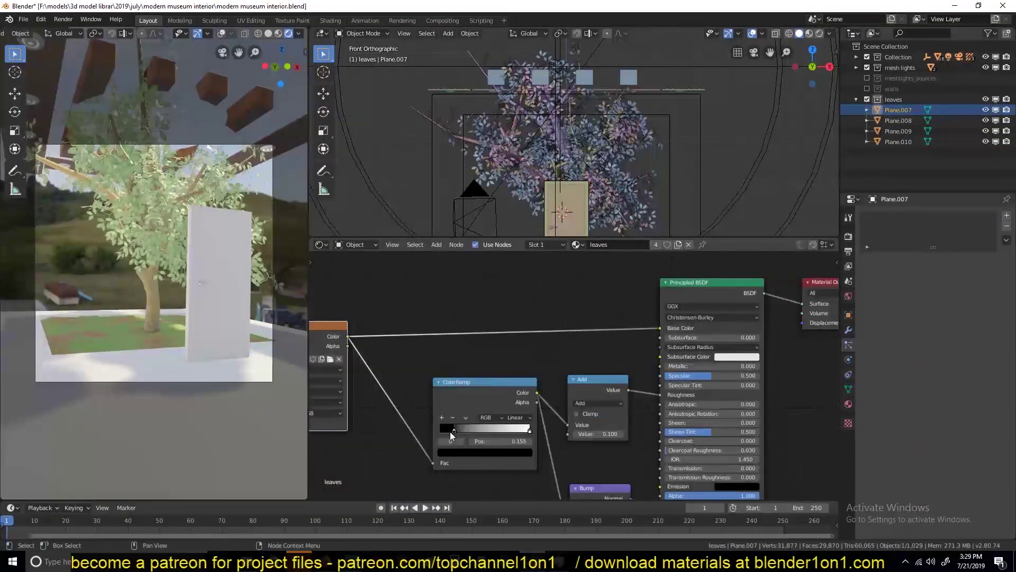
key("ctrl+z")
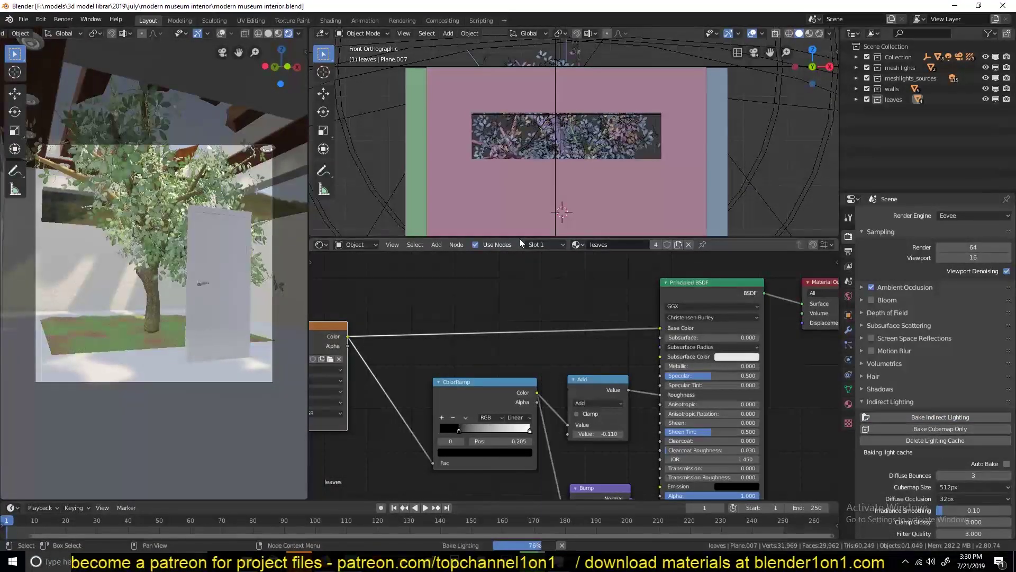
- Preview the room with a different Look Dev HDRI, then return to solid shading
left_click(279, 33)
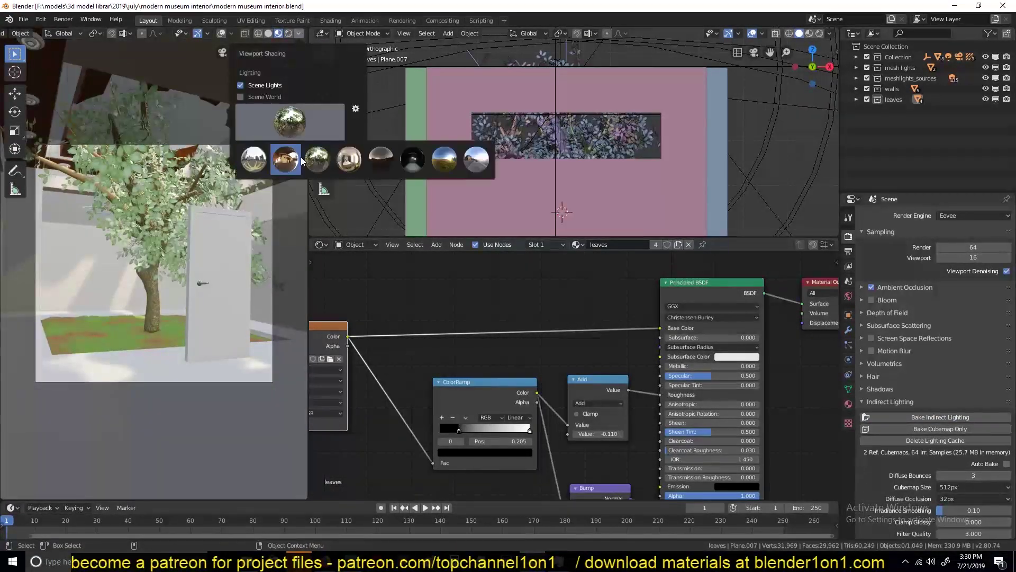
left_click(300, 160)
key("ctrl+s")
left_click(815, 34)
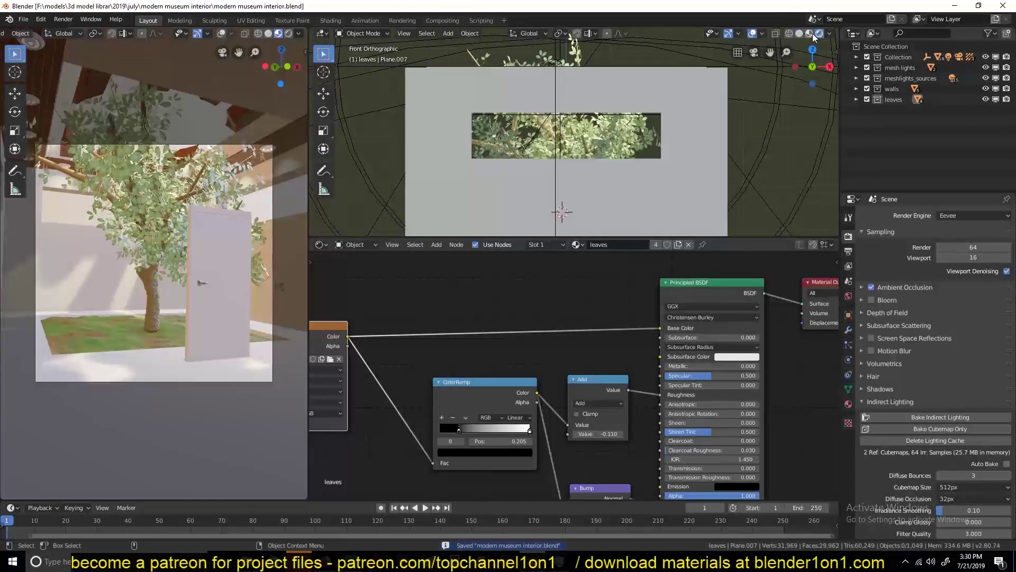
left_click(215, 179)
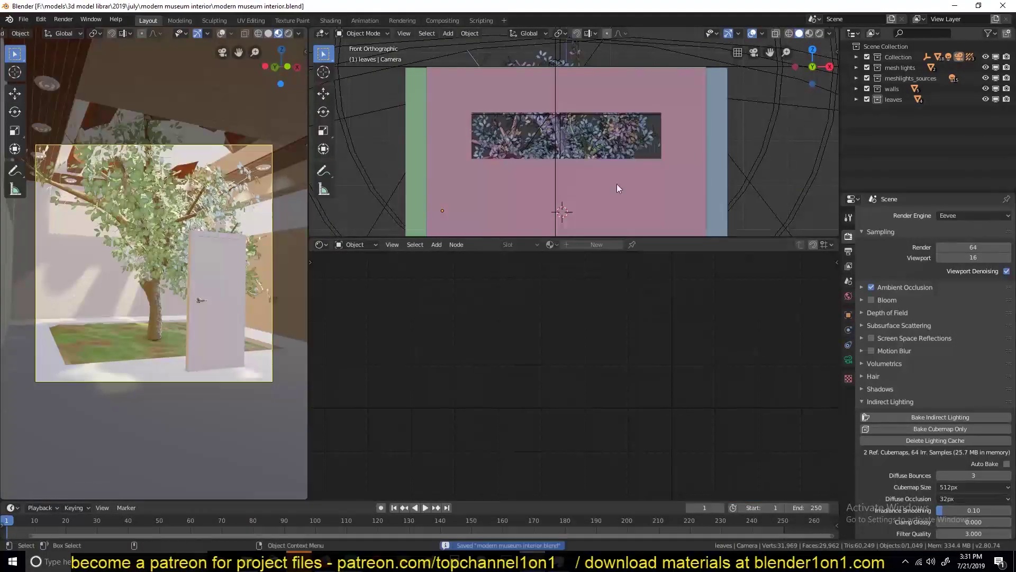
left_click(618, 188)
- Make the grass particle system hair with 1000 strands rendered as strips
left_click(849, 344)
double_click(932, 261)
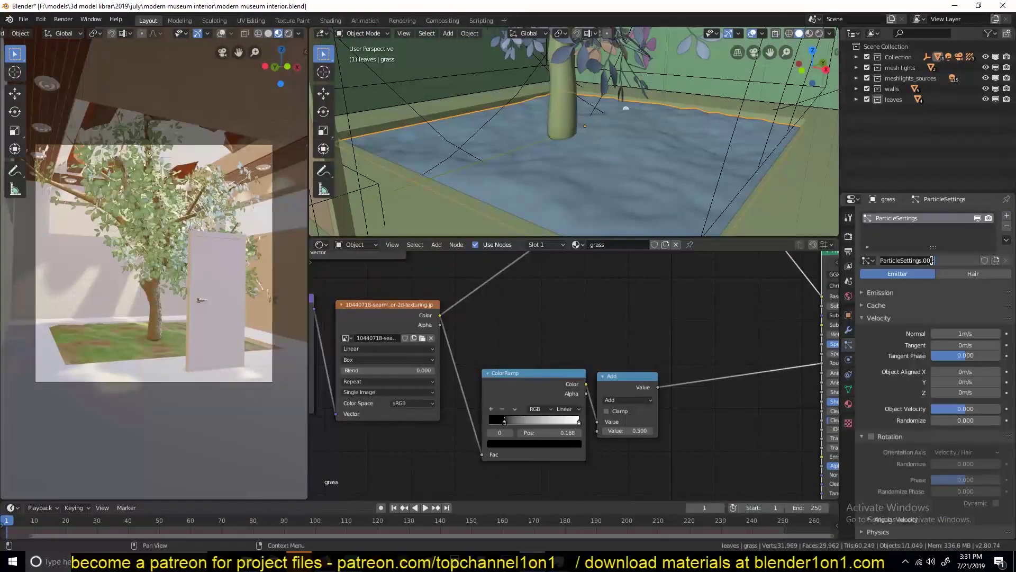
type("grass")
left_click(974, 274)
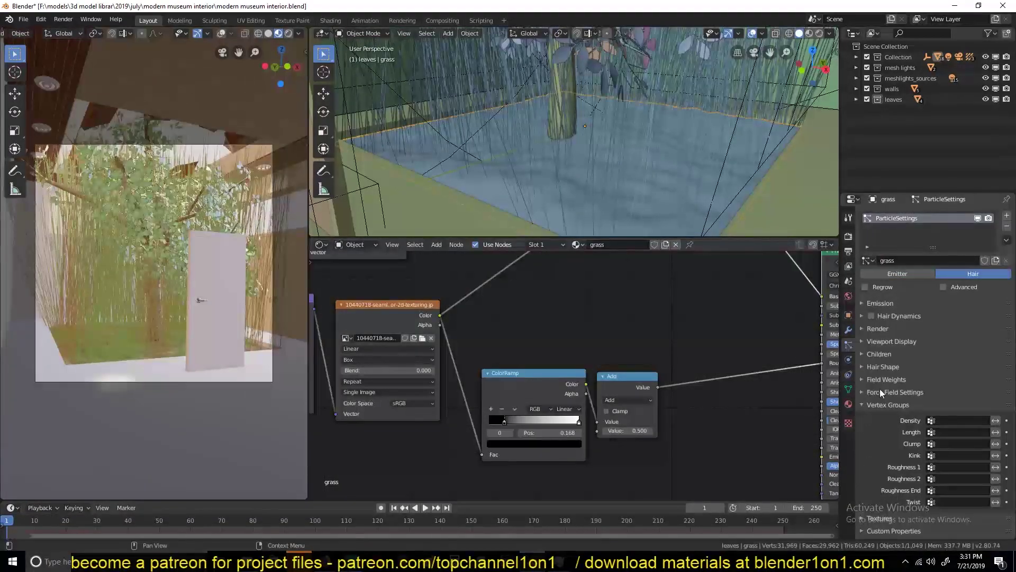
left_click(849, 236)
left_click(983, 392)
left_click(944, 286)
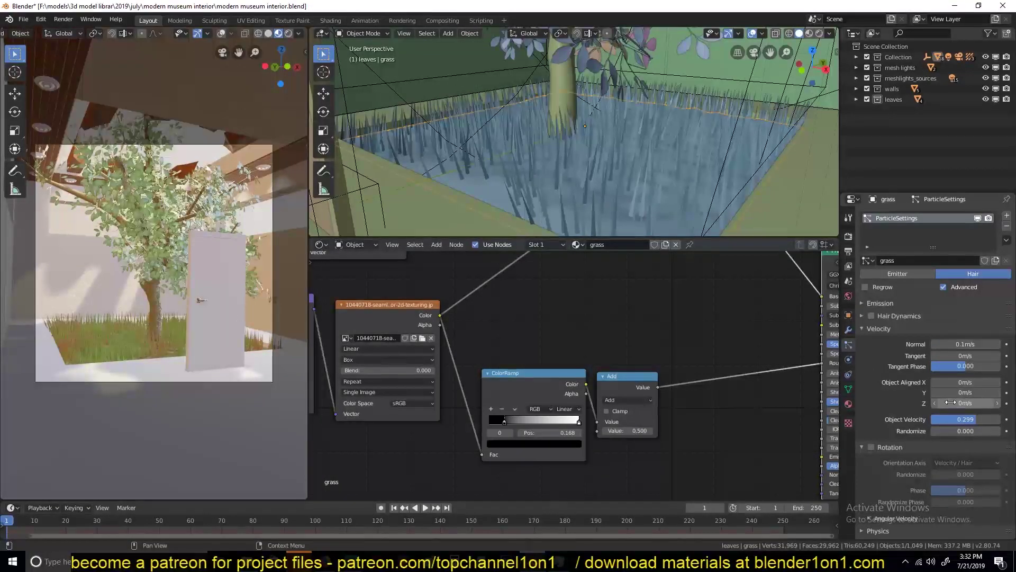
key("ctrl+s")
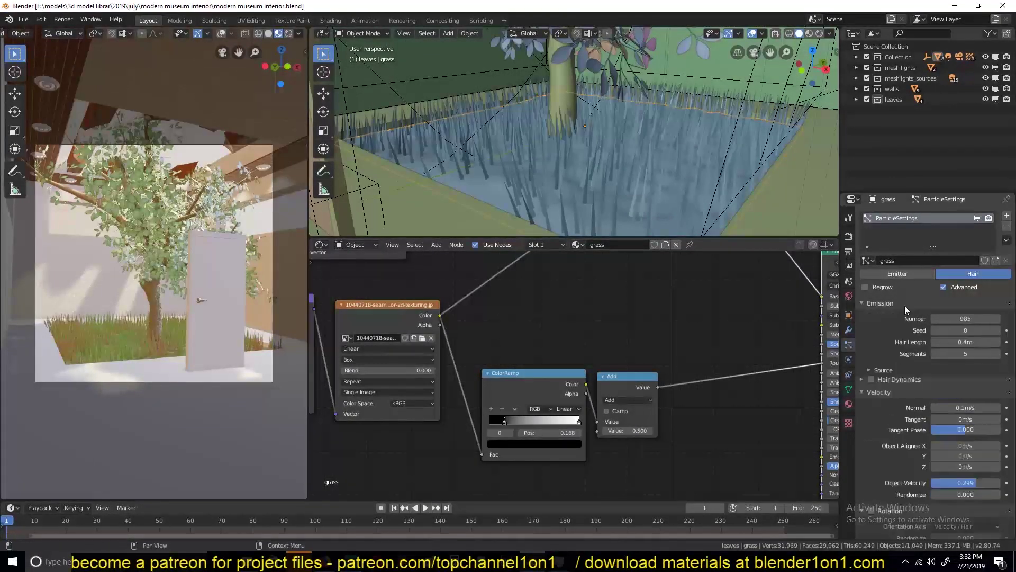
key("Return")
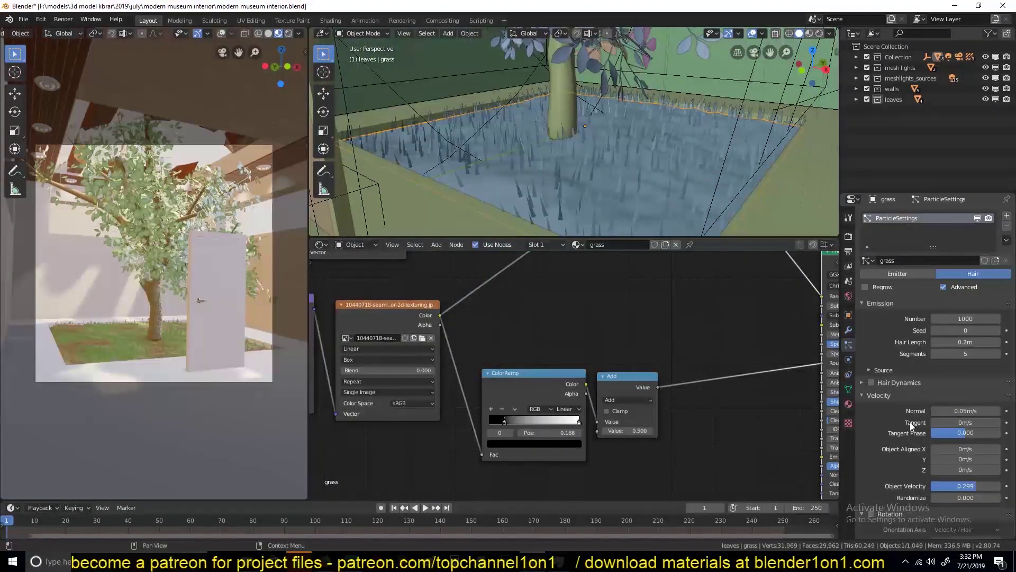
- Enable interpolated children and adjust the child parting, clump and kink settings
scroll(910, 421, "down", 4)
left_click(884, 458)
scroll(912, 462, "down", 5)
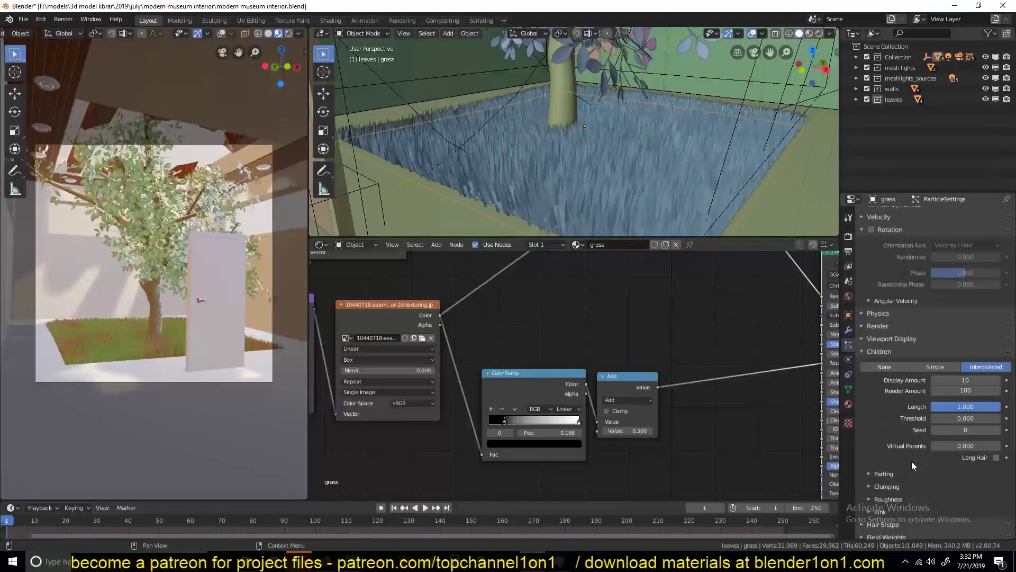
left_click_drag(939, 447, 953, 446)
scroll(903, 454, "down", 2)
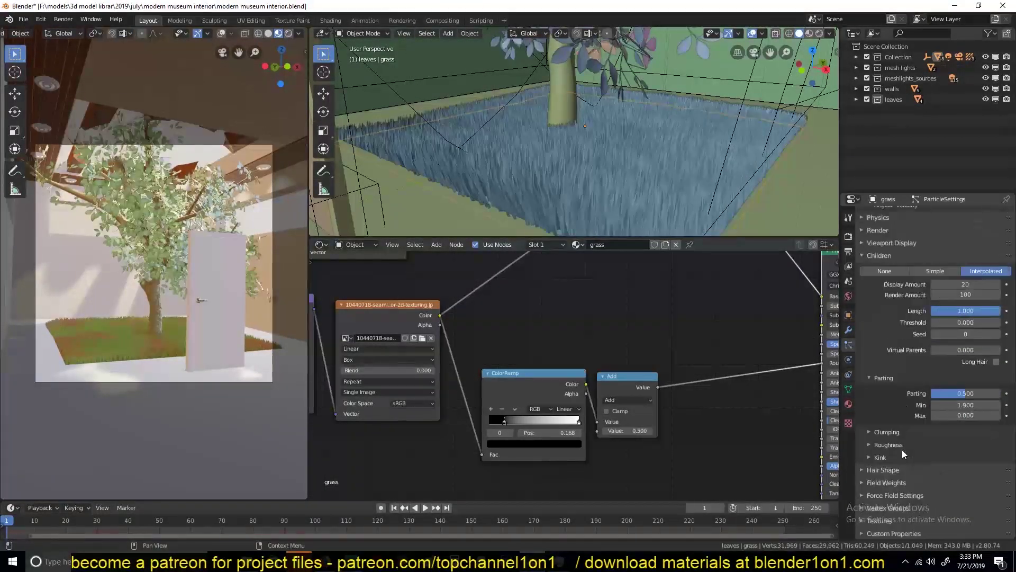
scroll(900, 452, "up", 10)
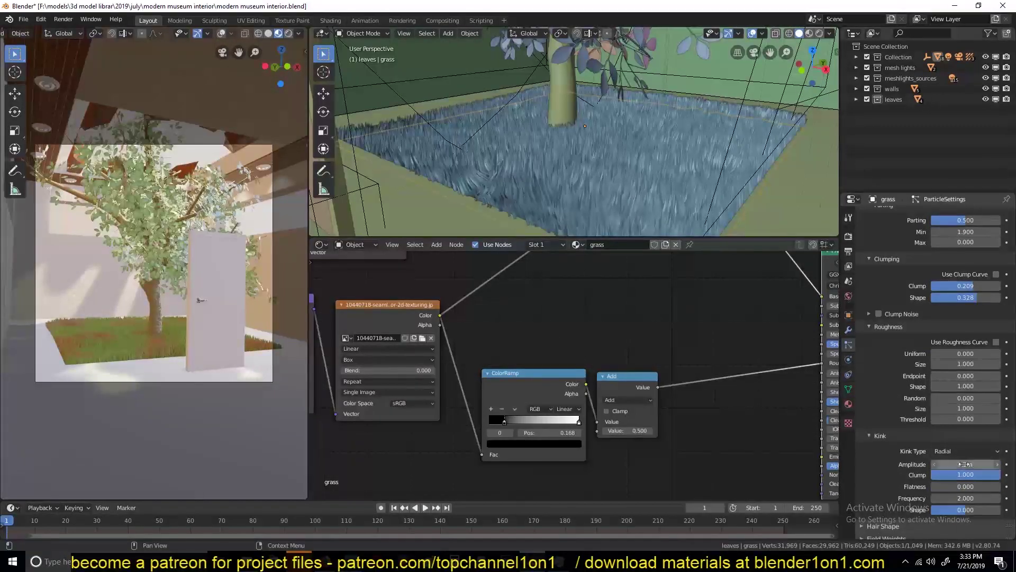
left_click(896, 333)
- Add a second, empty material slot to the grass object
left_click(848, 403)
left_click(898, 228)
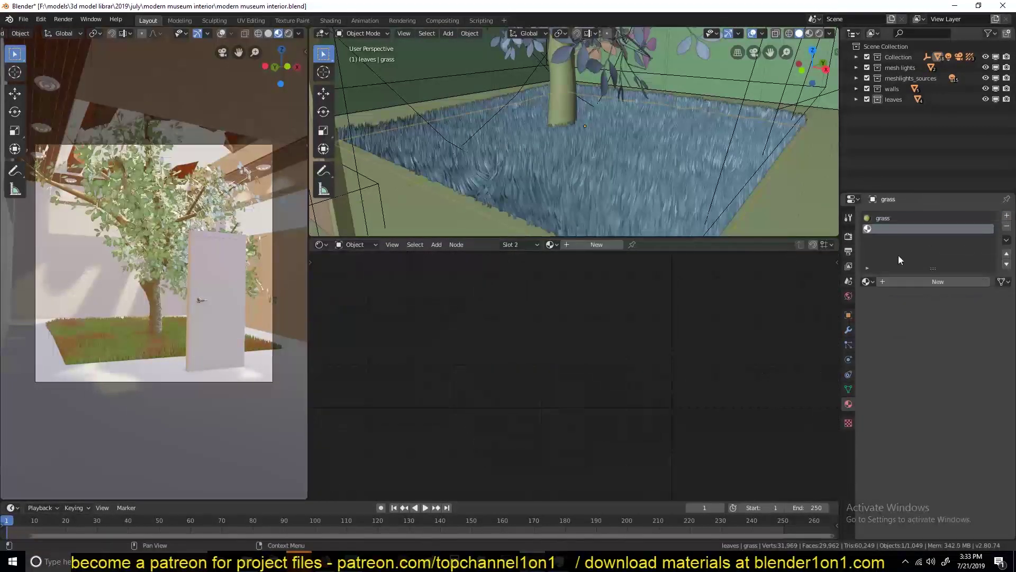
left_click(920, 281)
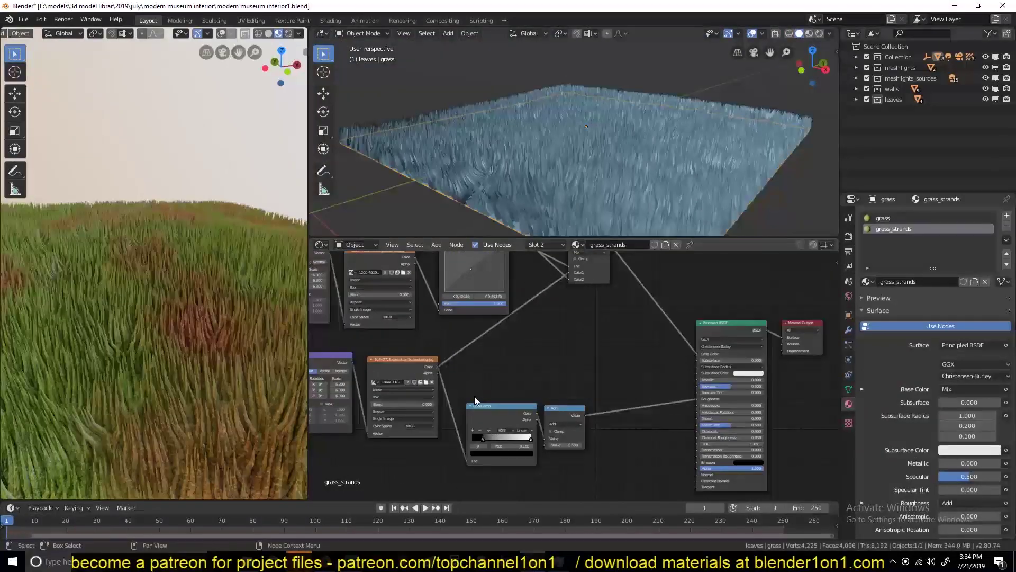
- Add an Object Info node, wire its Random output in, and set the ramp's white stop to 0.418
middle_click_drag(678, 476, 610, 369)
scroll(589, 281, "up", 1)
key("shift+a")
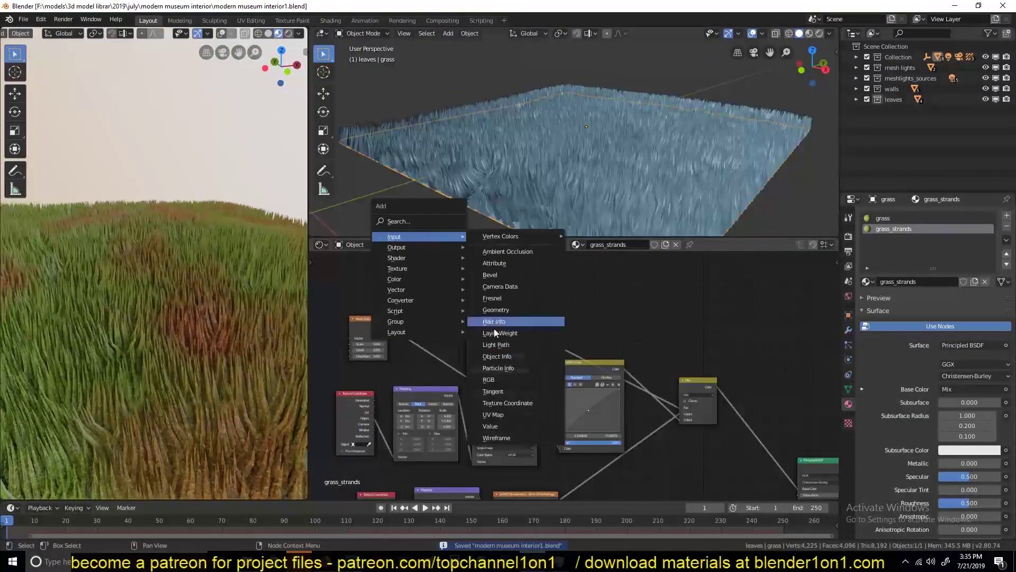
left_click(494, 329)
scroll(476, 317, "up", 2)
left_click_drag(473, 361, 564, 415)
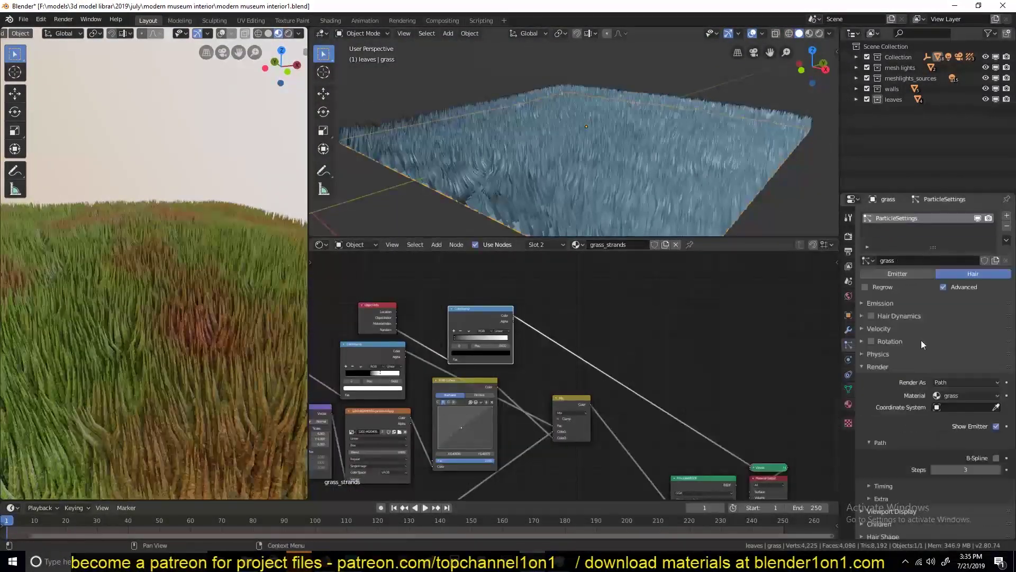
left_click_drag(595, 351, 534, 363)
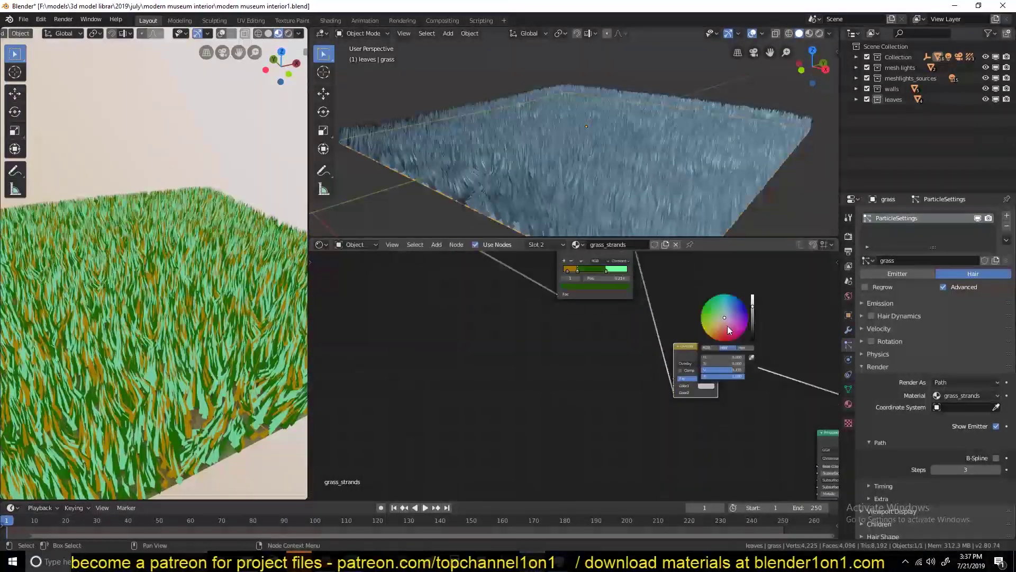
left_click(527, 415)
- Add further shader nodes and set the ramp's orange colour stop
scroll(530, 386, "up", 2)
key("shift+a")
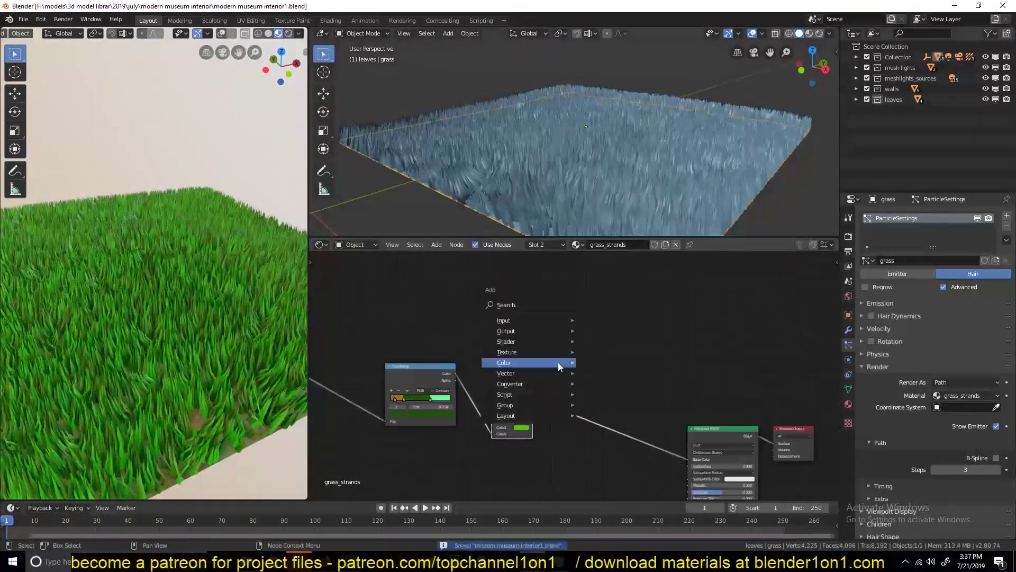
key("Escape")
scroll(514, 469, "down", 2)
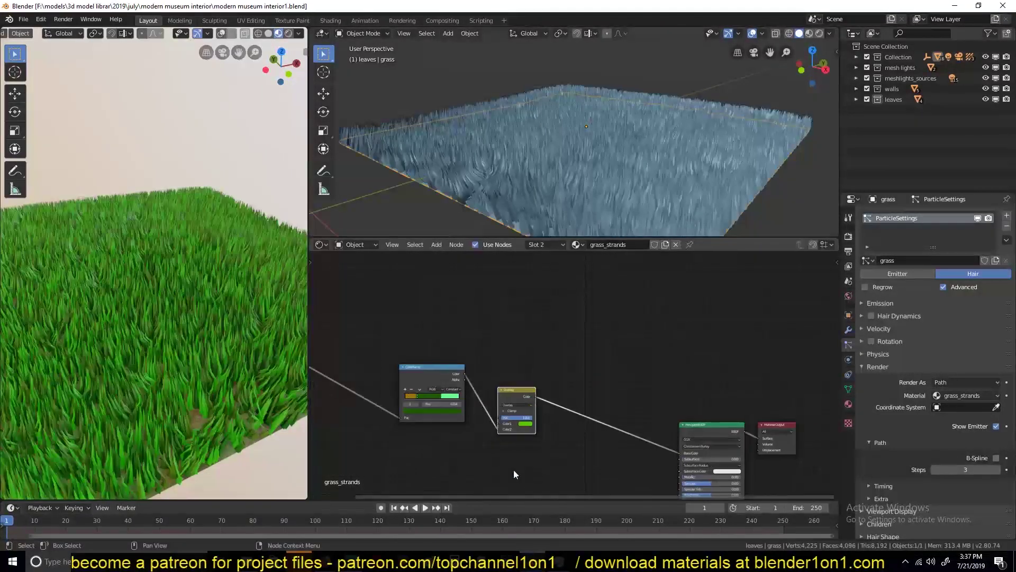
scroll(516, 376, "up", 2)
key("shift+a")
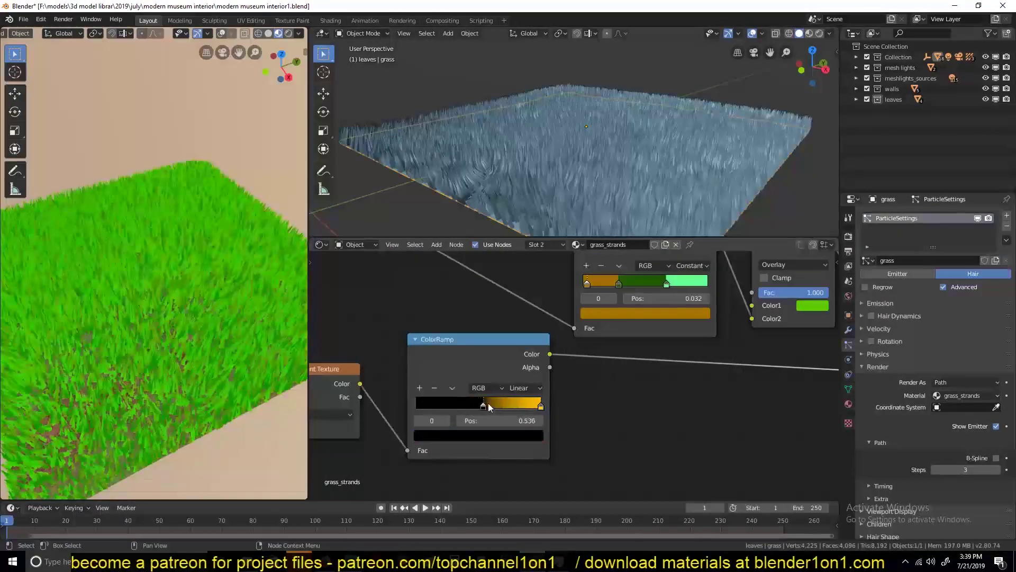
left_click(530, 350)
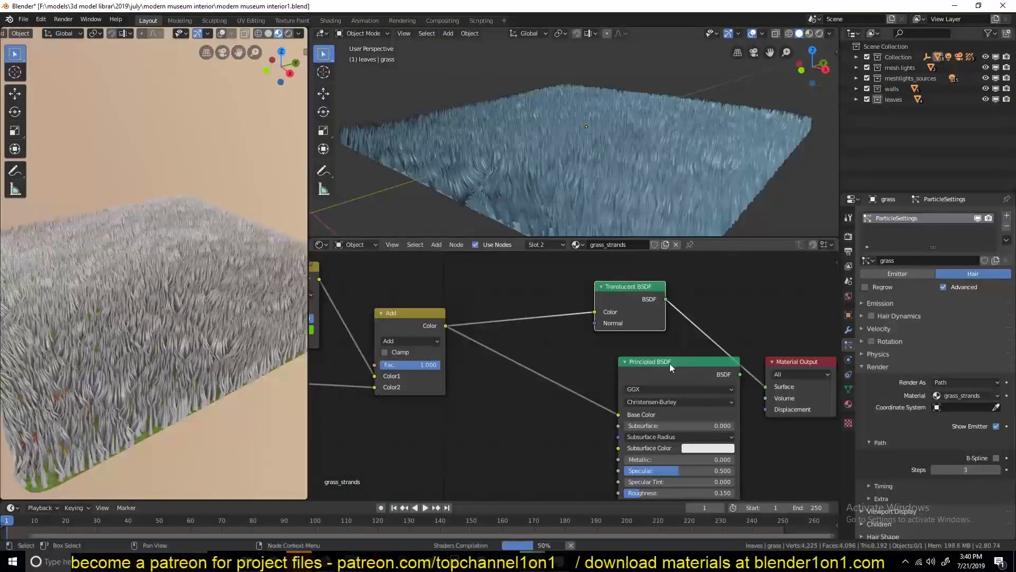
- Insert a Mix Shader at 0.633 before the material output and save the file
key("shift+a")
left_click(655, 368)
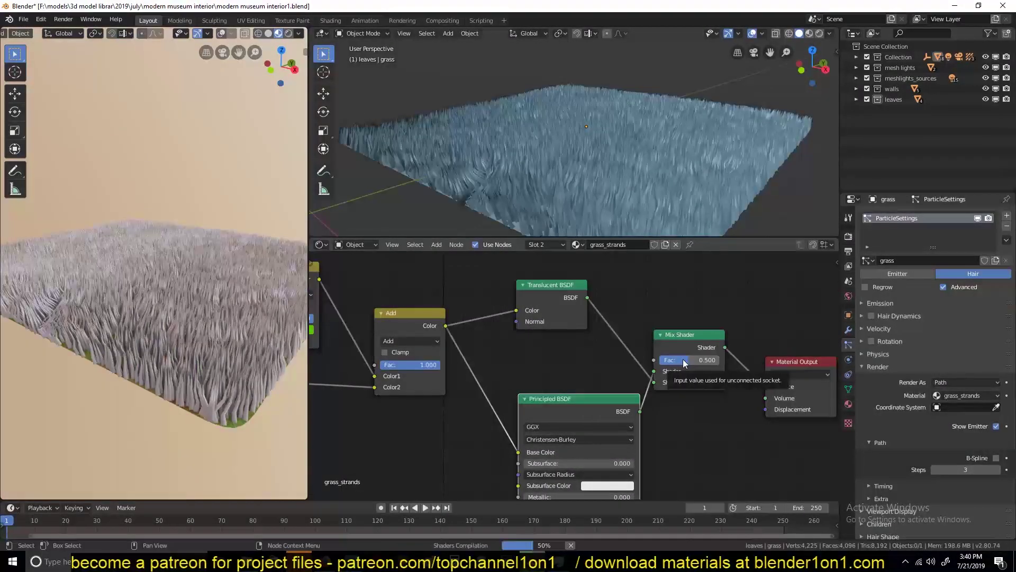
key("ctrl+s")
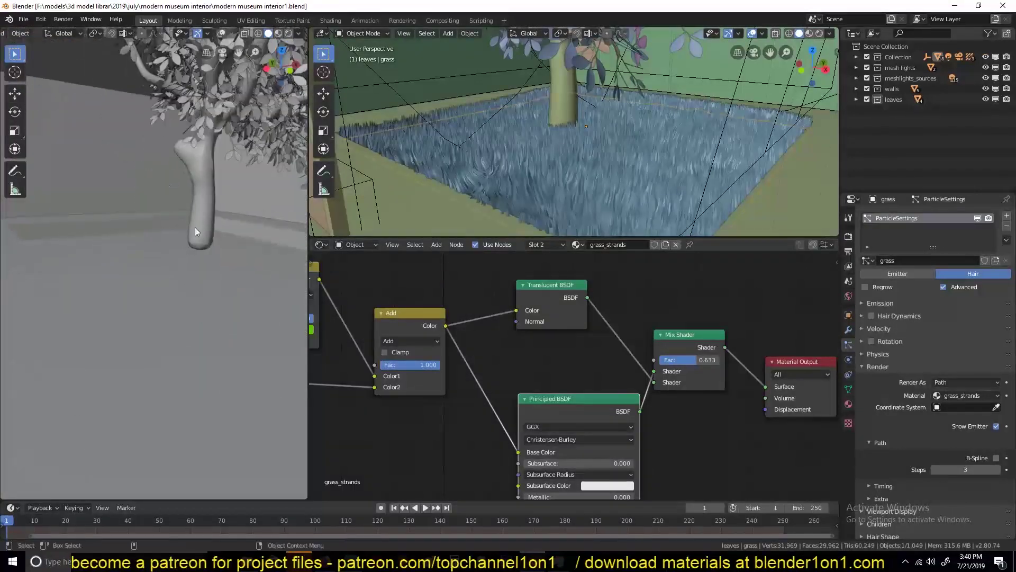
- View the whole room through the scene camera with rendered shading, leaving local view
key("Home")
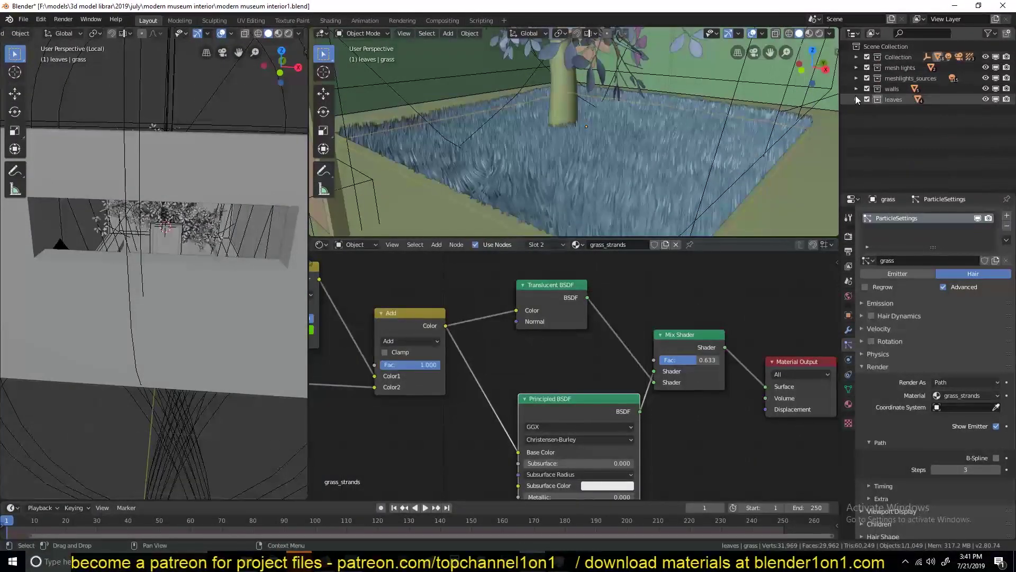
key("ctrl+s")
key("KP_0")
left_click(819, 33)
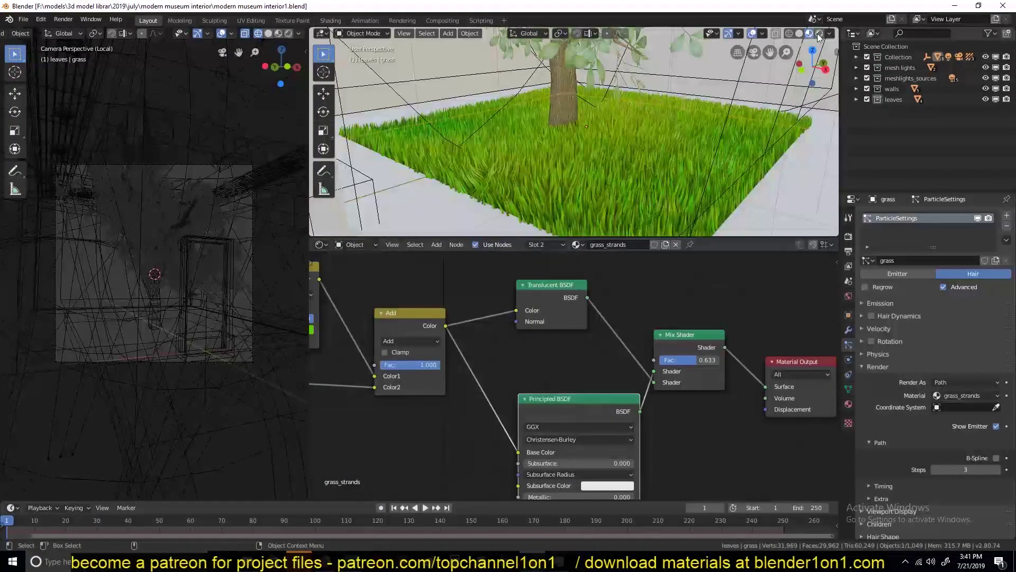
key("KP_0")
left_click(278, 32)
left_click(24, 19)
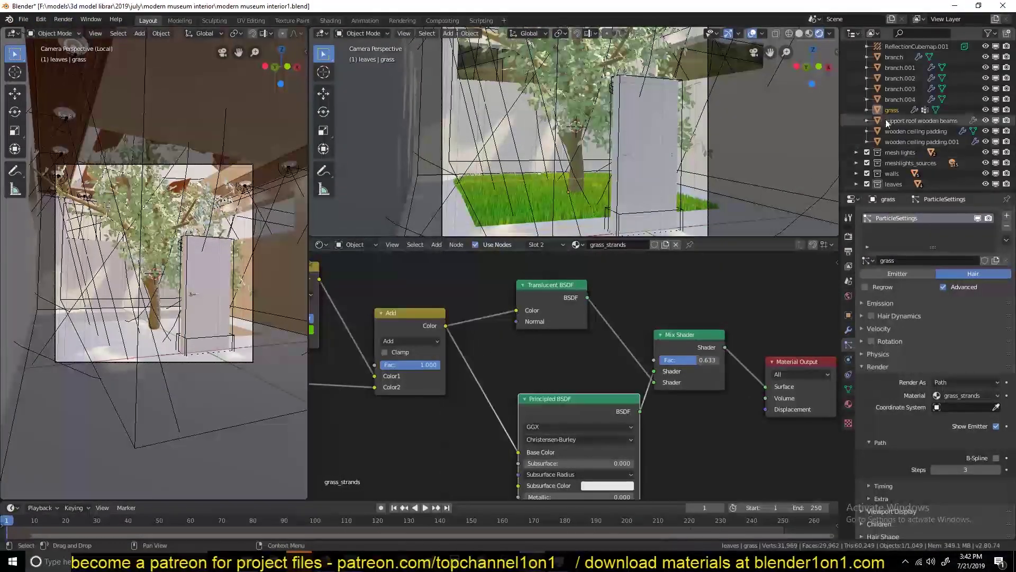
key("KP_Divide")
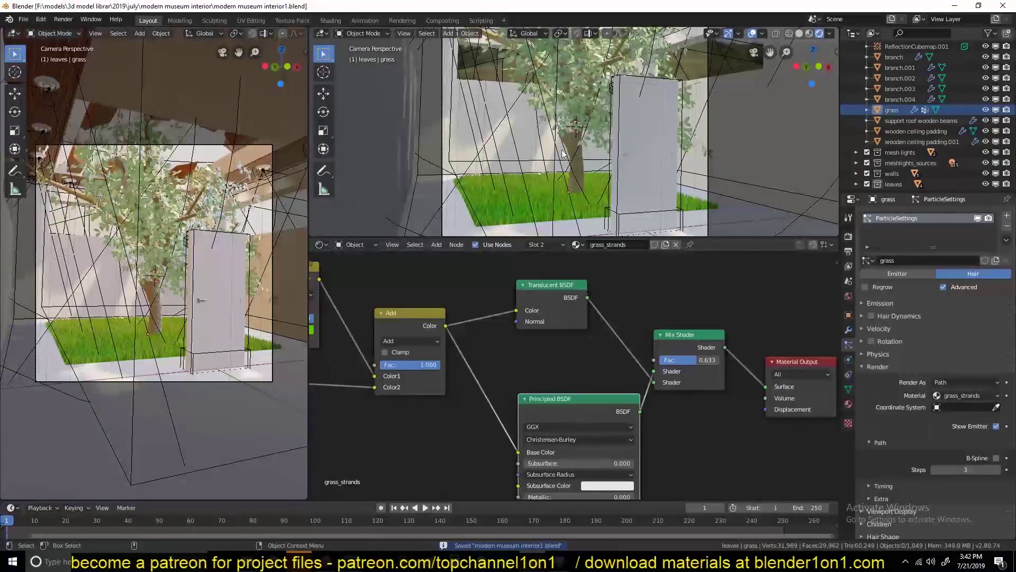
left_click(799, 33)
- Bake indirect lighting, save, widen the left viewport and switch the render engine to Cycles
left_click(849, 236)
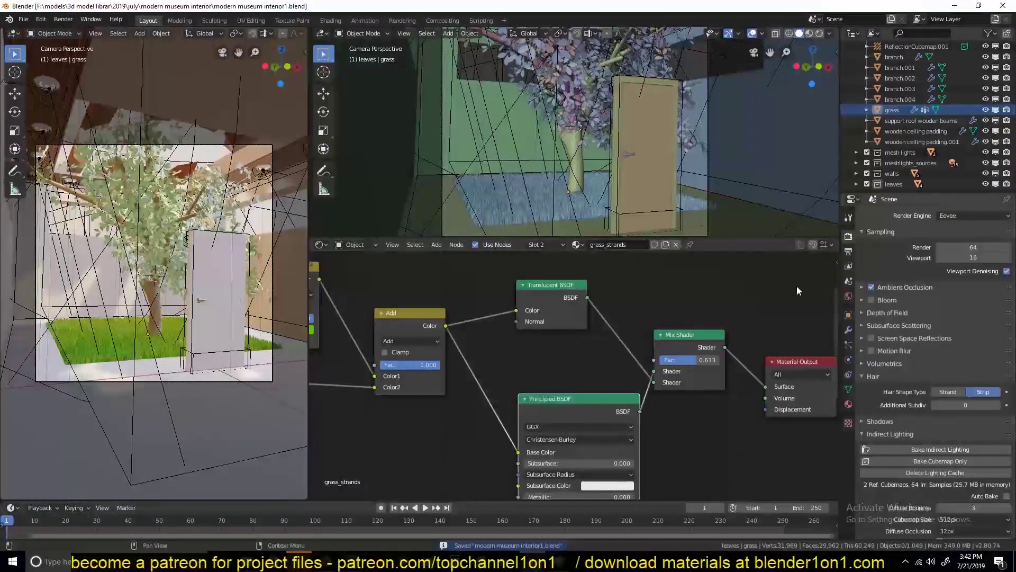
left_click(932, 449)
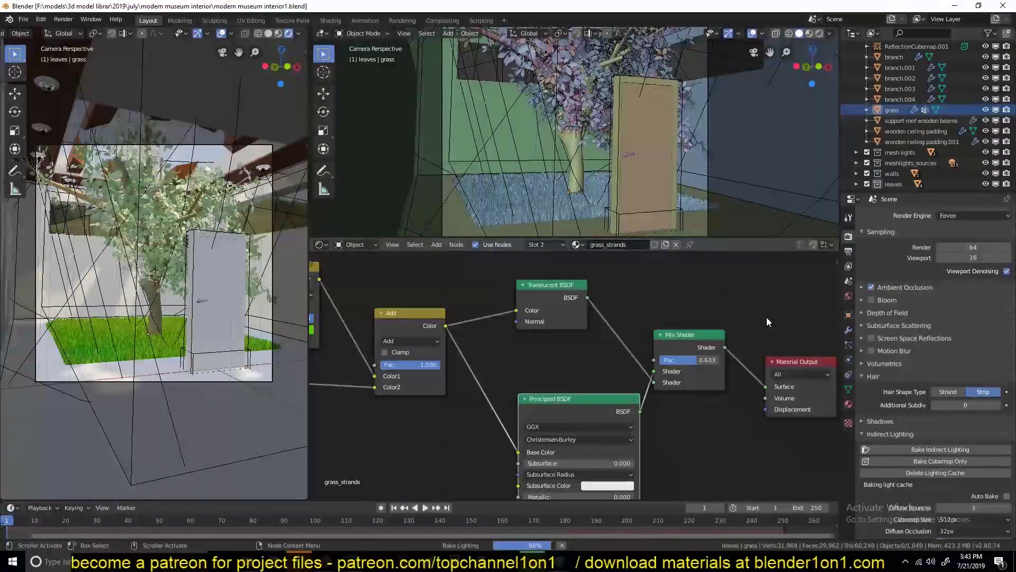
key("ctrl+s")
scroll(230, 212, "up", 5)
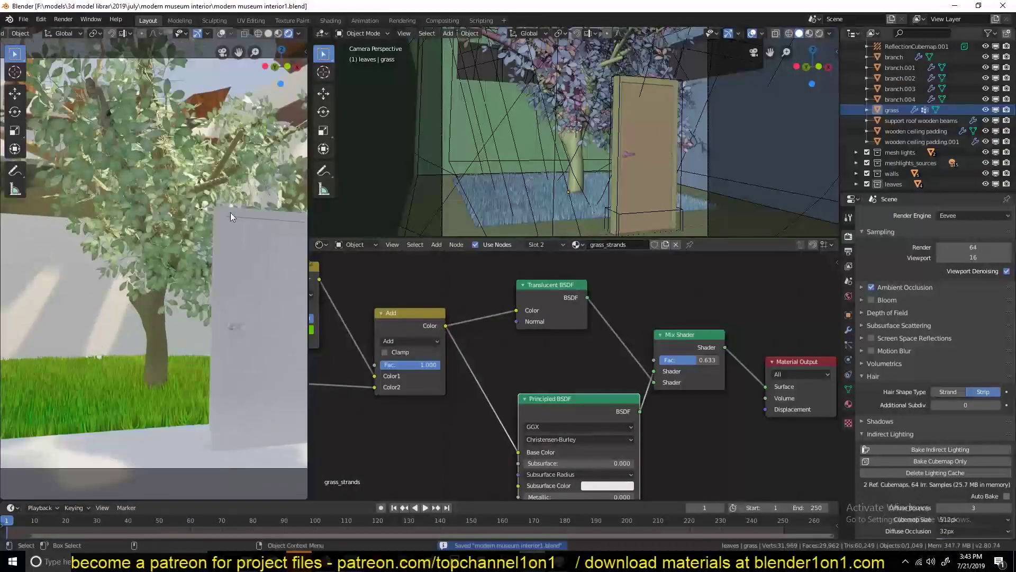
left_click_drag(307, 186, 512, 201)
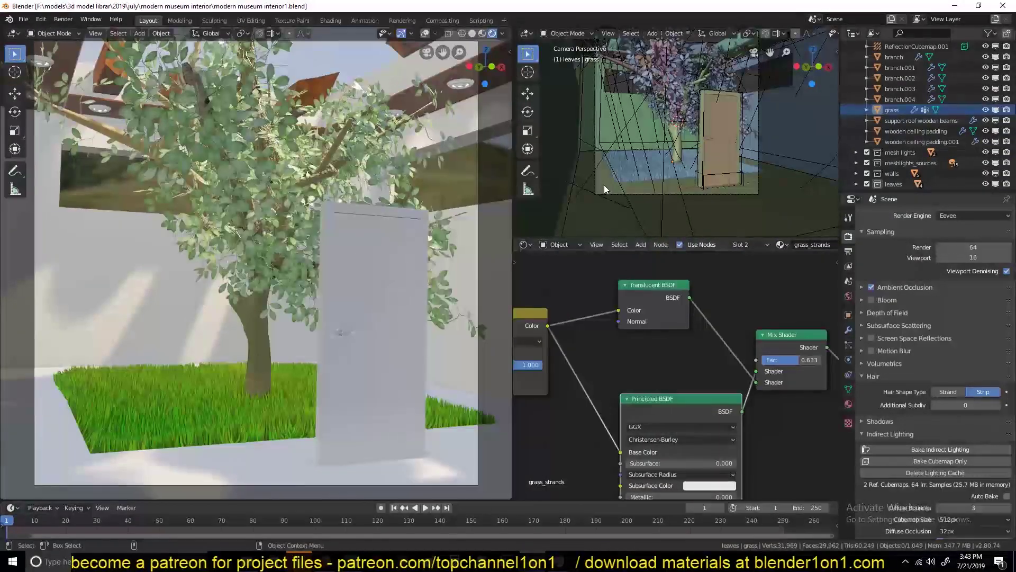
left_click(974, 215)
left_click(947, 198)
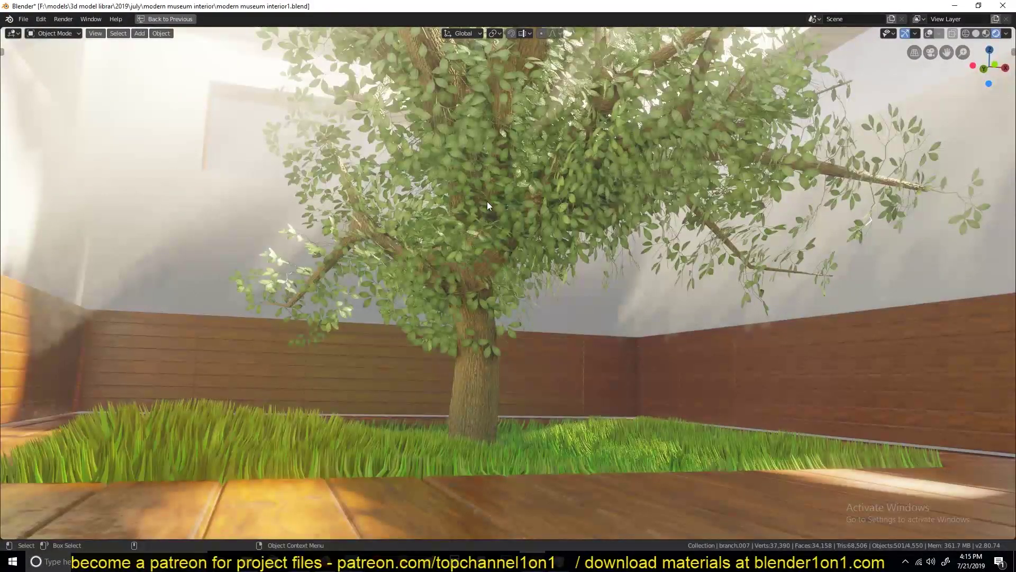
mouse_move(487, 203)
middle_mouse_down()
mouse_move(503, 216)
mouse_move(479, 211)
mouse_move(504, 342)
middle_mouse_up()
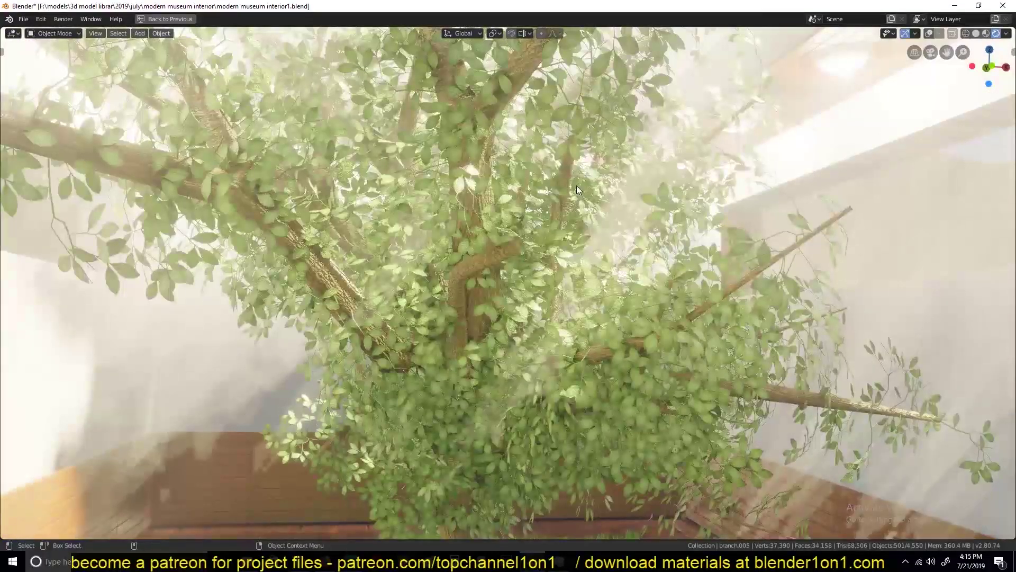
middle_click_drag(602, 140, 615, 225)
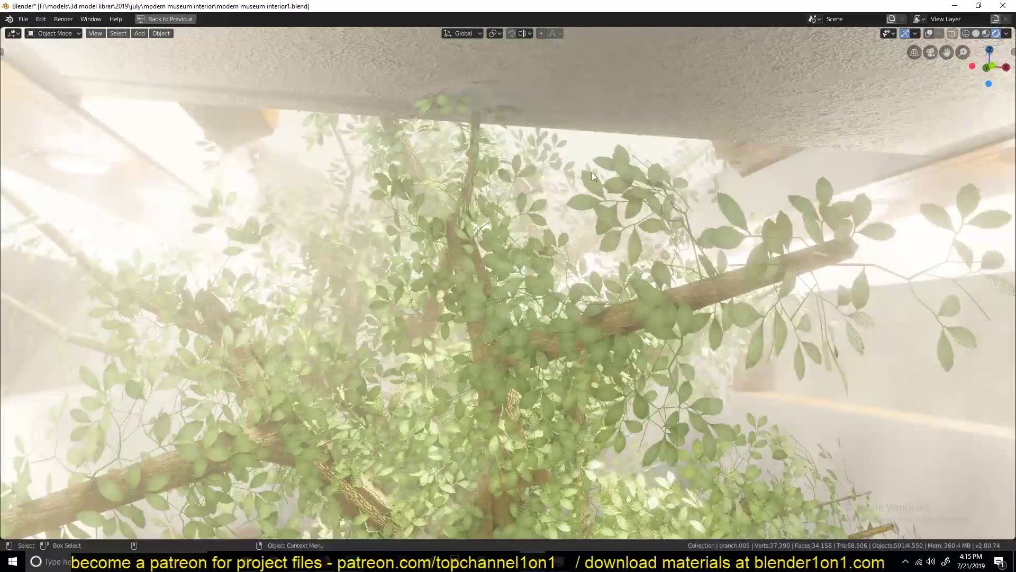
mouse_move(592, 172)
middle_mouse_down()
mouse_move(583, 231)
mouse_move(608, 157)
mouse_move(604, 199)
mouse_move(611, 125)
mouse_move(592, 194)
mouse_move(585, 97)
middle_mouse_up()
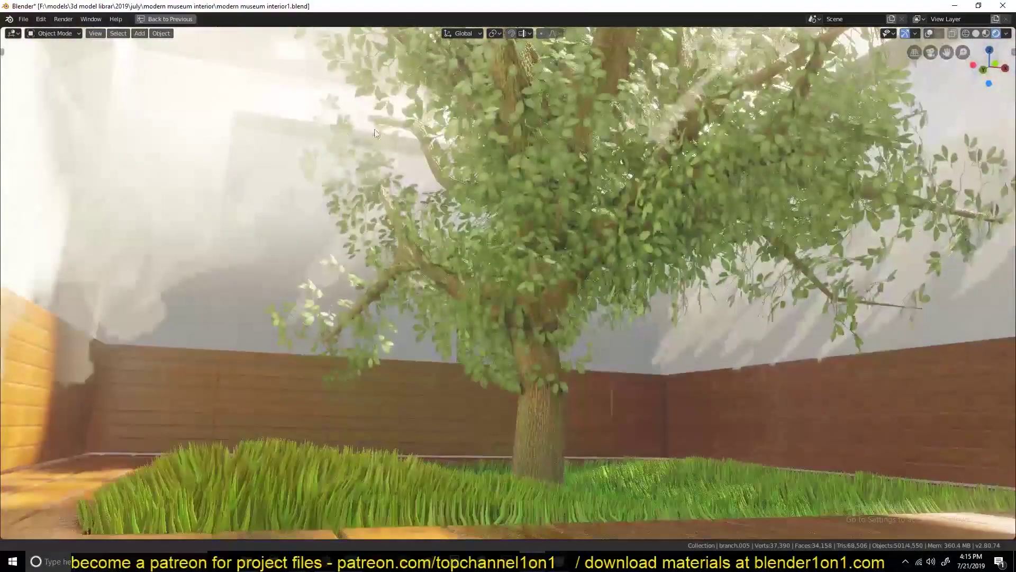
key("ctrl+z")
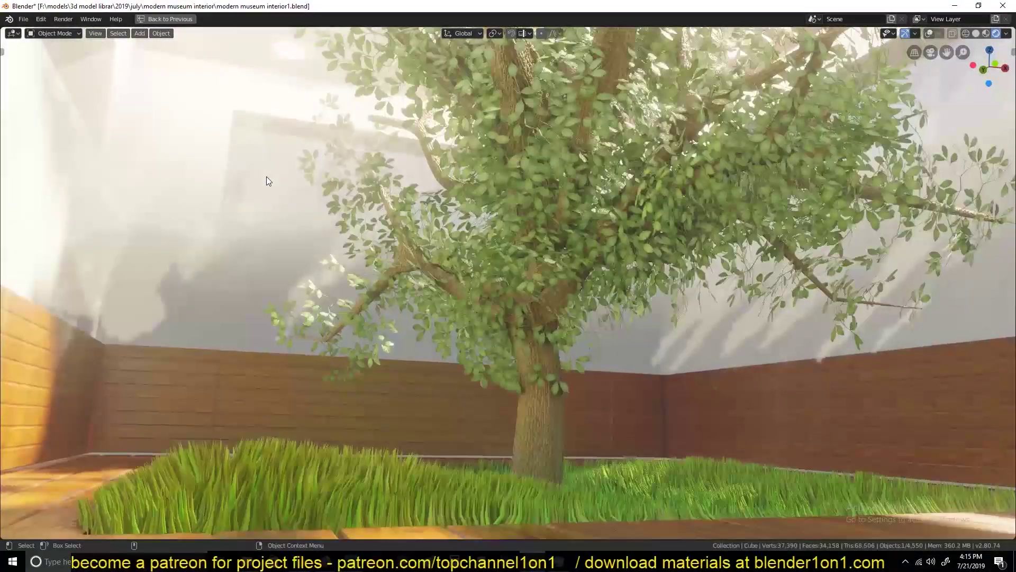
scroll(387, 198, "down", 3)
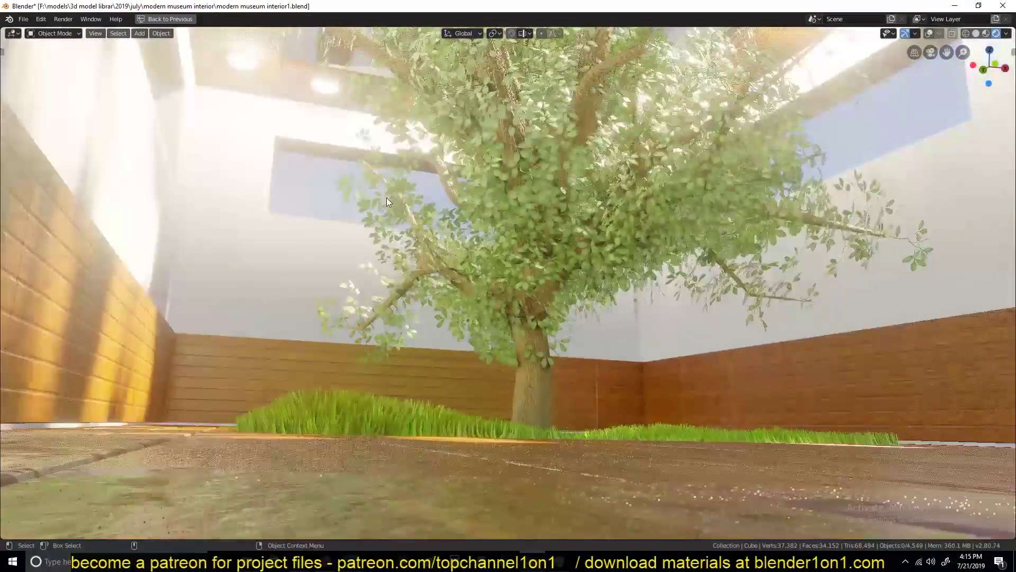
mouse_move(386, 205)
middle_mouse_down()
mouse_move(374, 227)
mouse_move(275, 220)
middle_mouse_up()
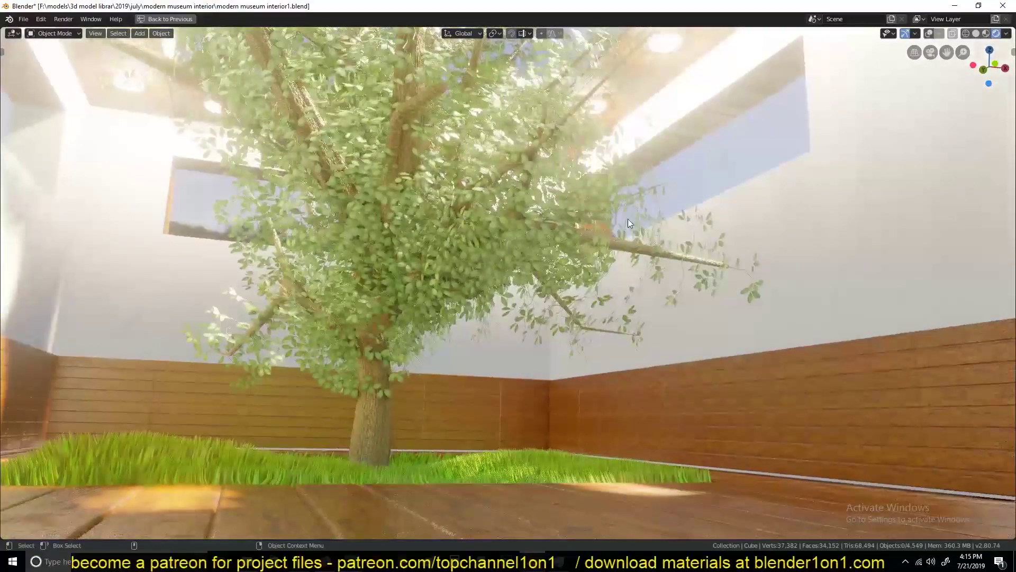
middle_click_drag(590, 224, 595, 229)
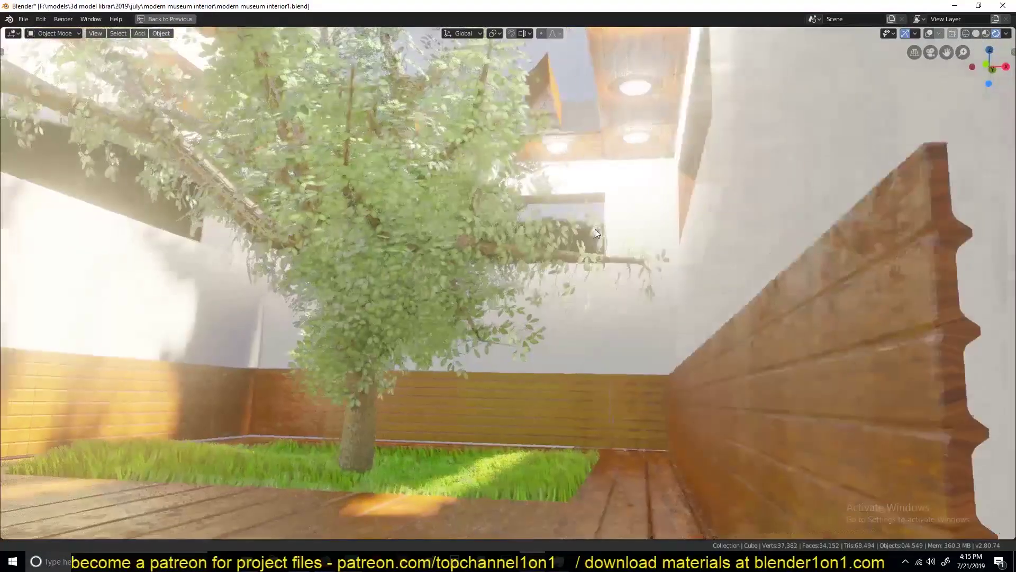